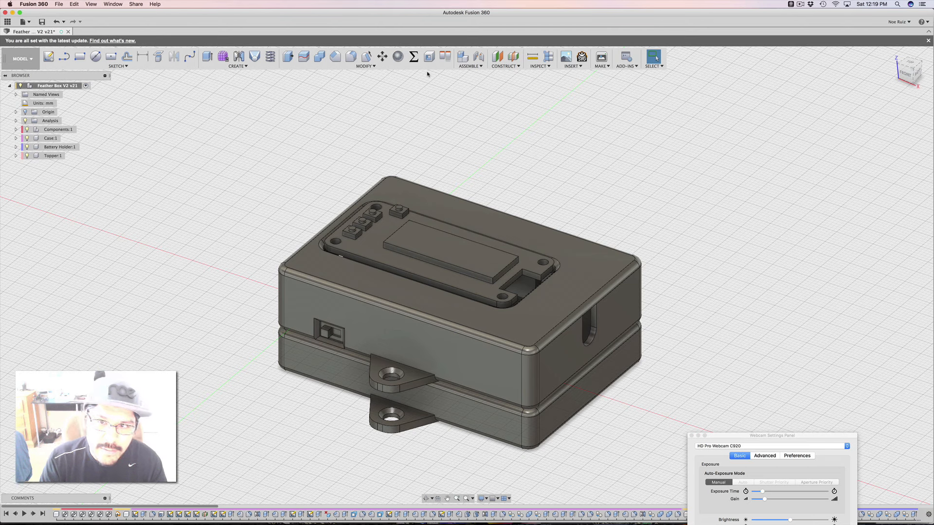
- Set the caseLength user parameter to 100 mm
click(414, 57)
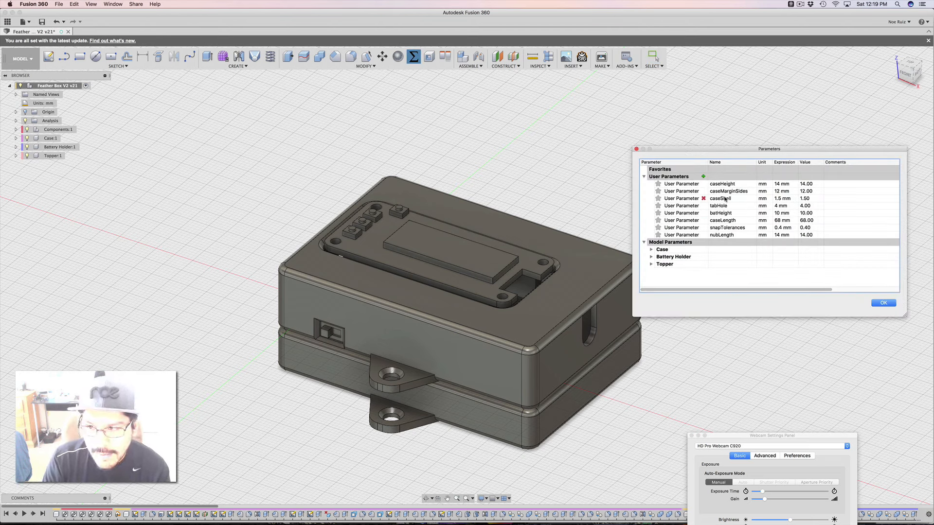
drag(761, 149, 768, 145)
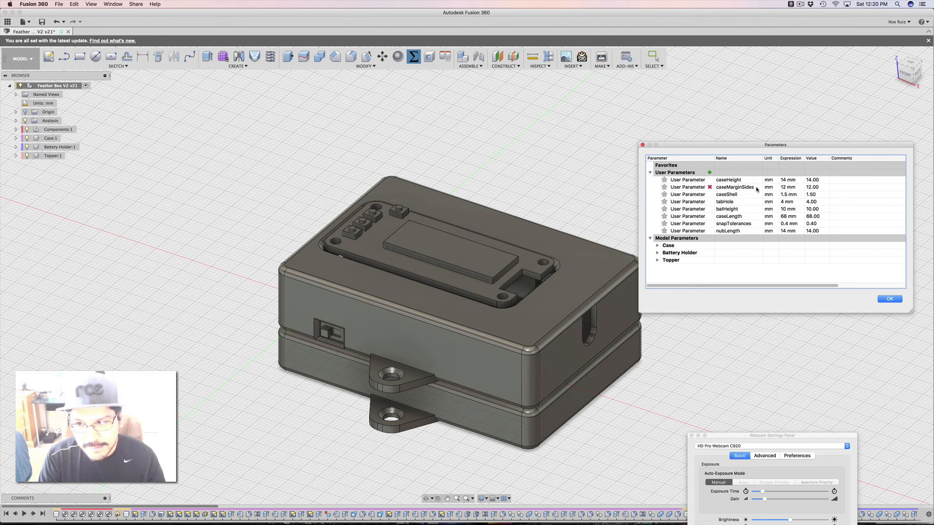
click(787, 217)
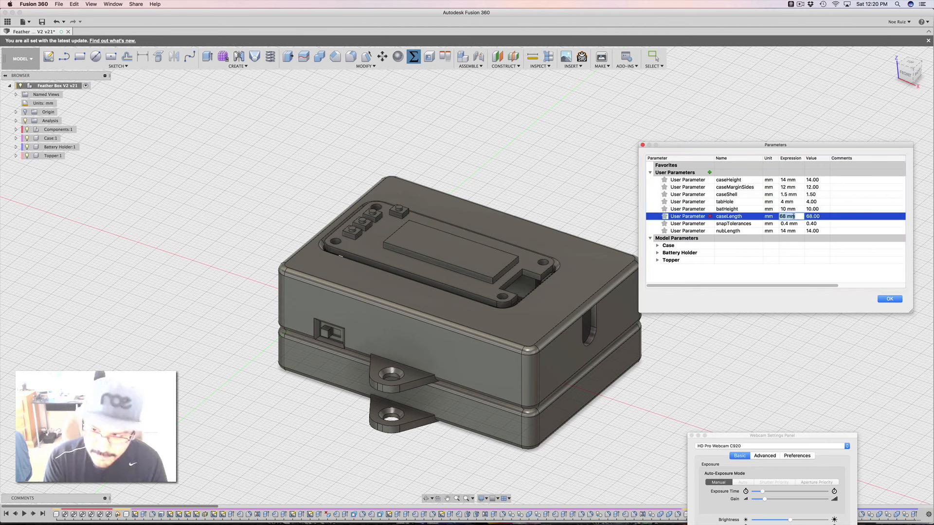
text(100)
key(Return)
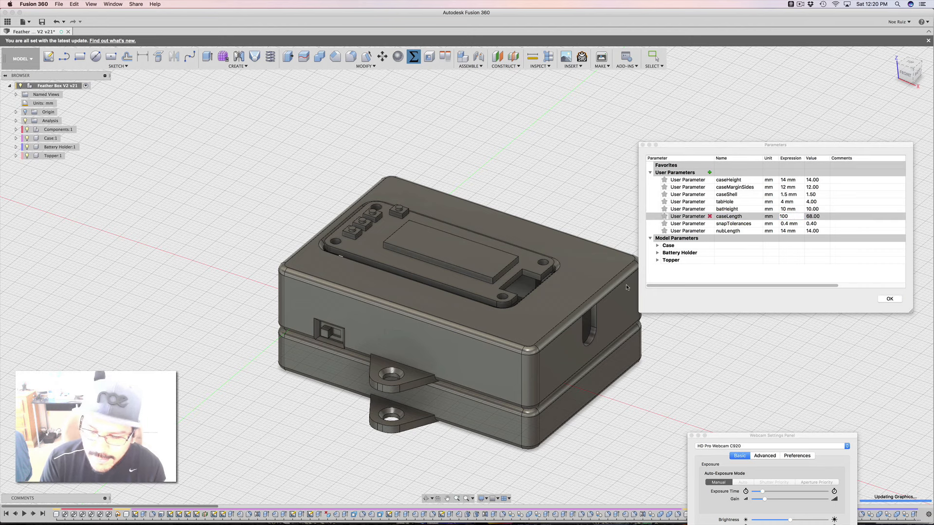
click(552, 128)
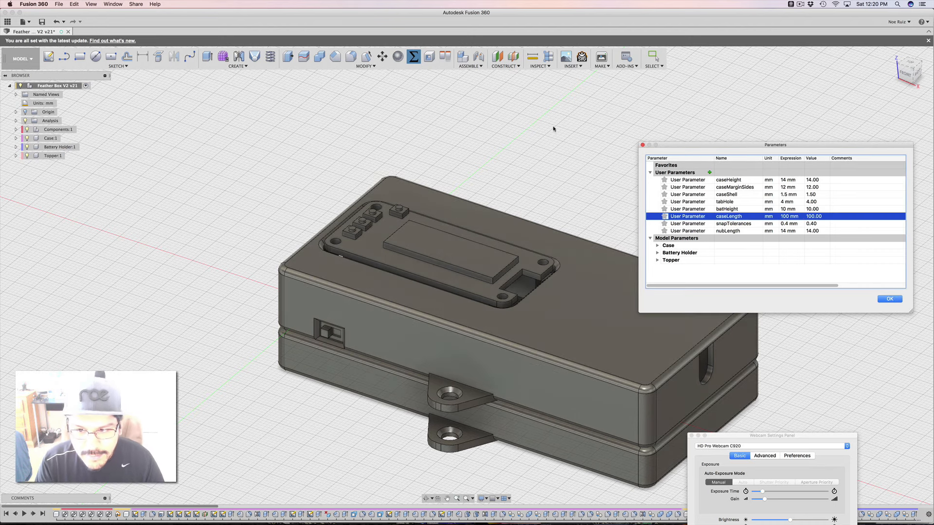
middle_drag(553, 146, 528, 129)
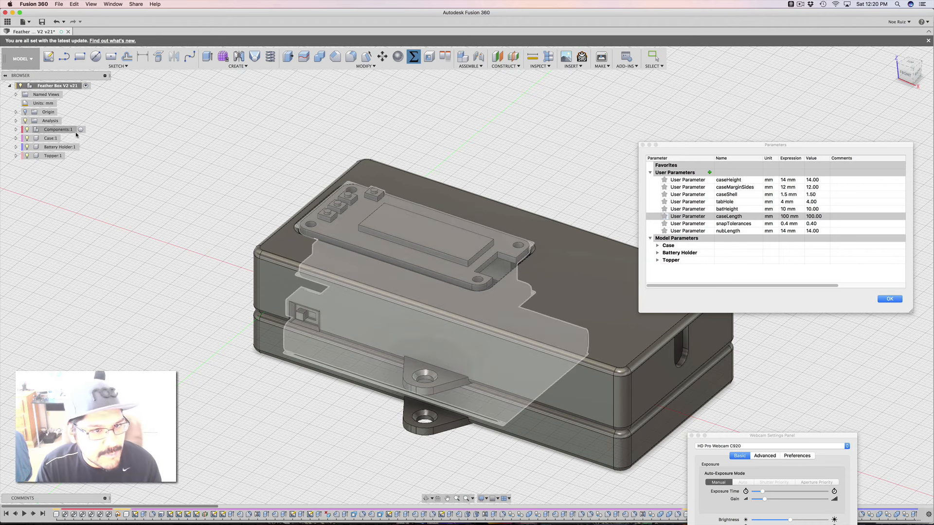
- Activate the Components assembly and examine the boards, battery and switches inside the lengthened case from several angles
click(81, 129)
shift+middle_drag(196, 268, 183, 211)
scroll(341, 279, up, 3)
scroll(316, 272, down, 3)
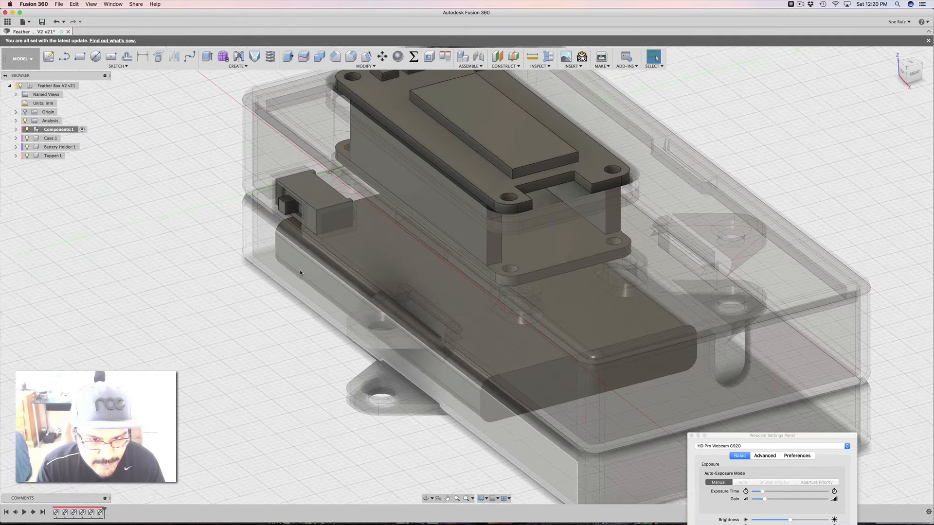
scroll(292, 261, up, 5)
scroll(284, 255, down, 2)
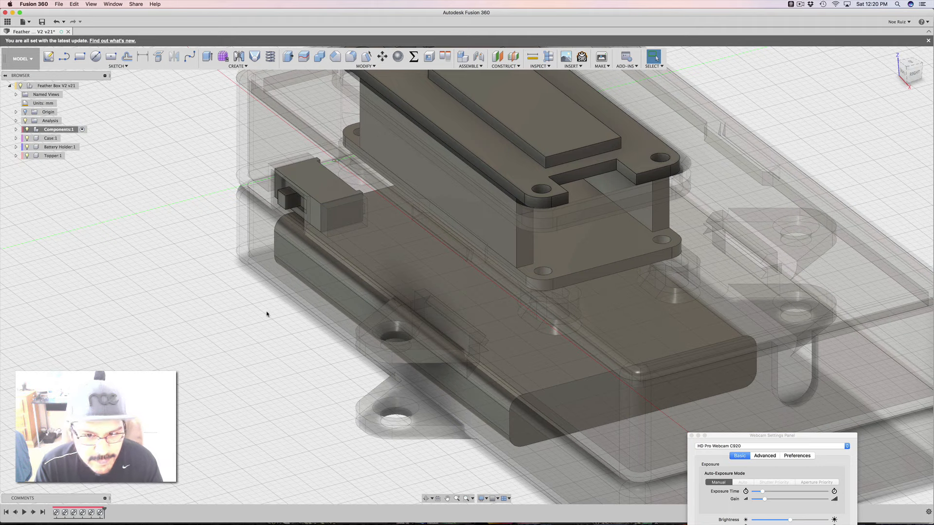
shift+middle_drag(253, 317, 223, 311)
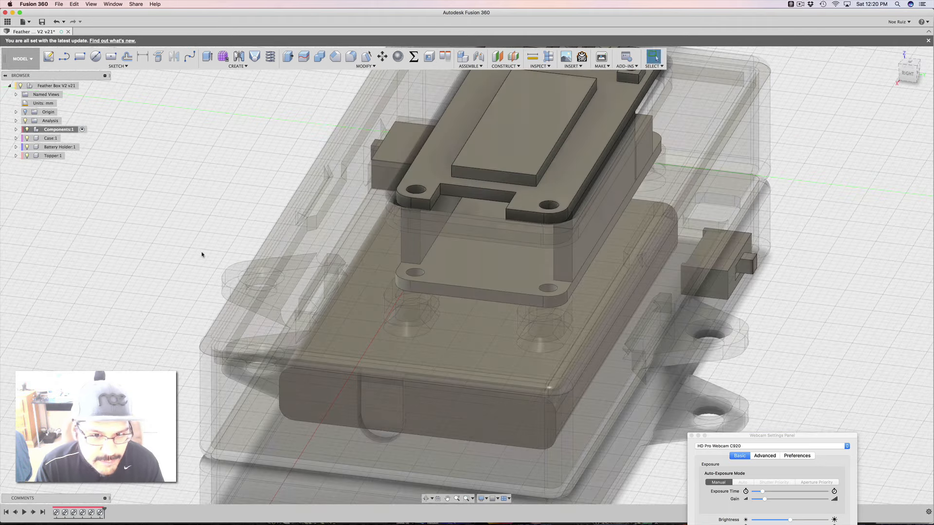
scroll(302, 236, up, 6)
scroll(415, 208, down, 2)
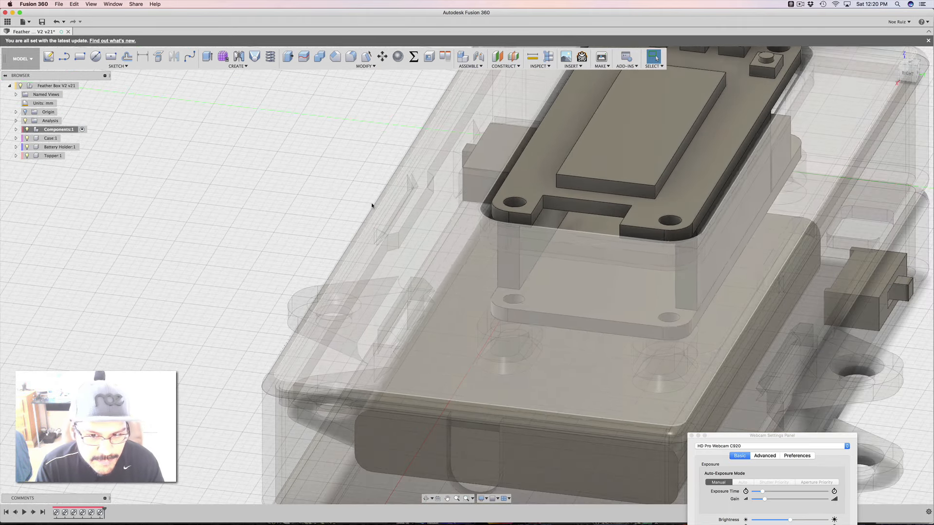
shift+middle_drag(304, 206, 370, 208)
shift+middle_drag(541, 210, 168, 250)
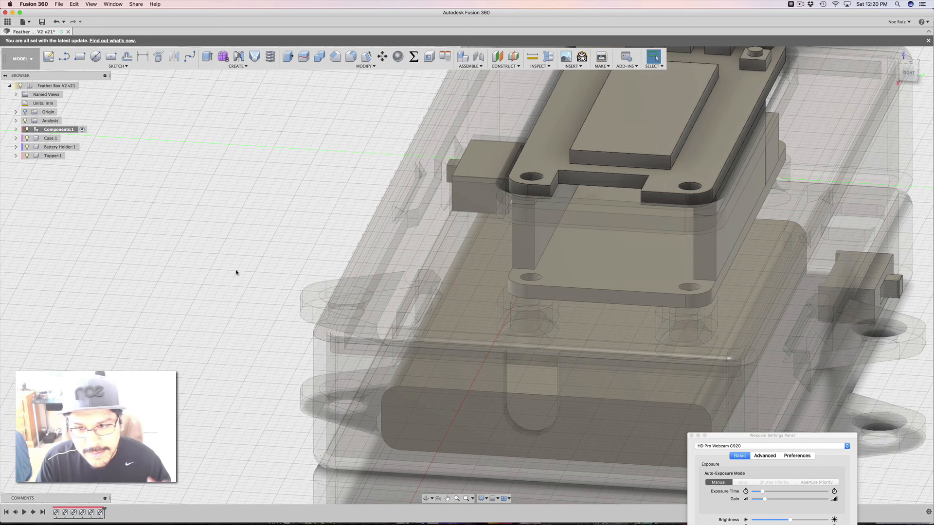
scroll(243, 274, up, 2)
scroll(252, 276, down, 3)
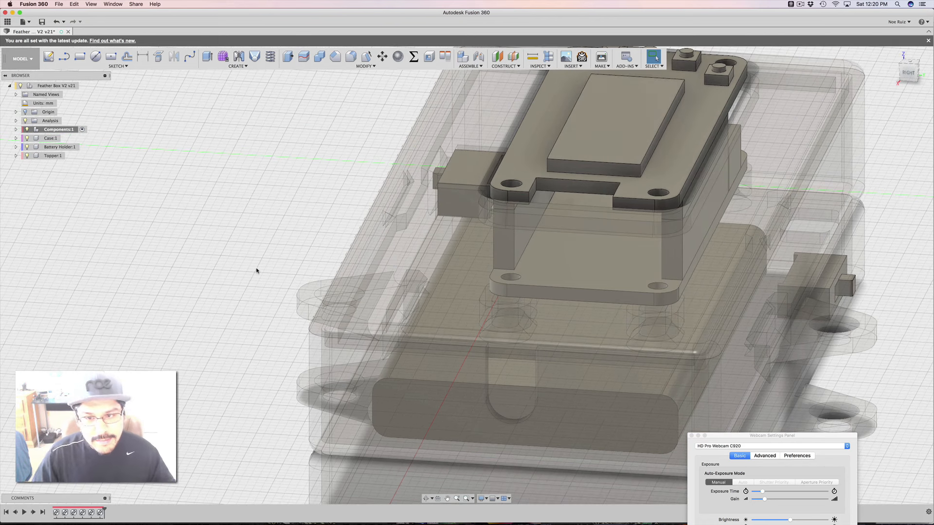
shift+middle_drag(257, 270, 341, 263)
- Set the caseLength user parameter to 68 mm
click(413, 56)
click(783, 221)
text(68)
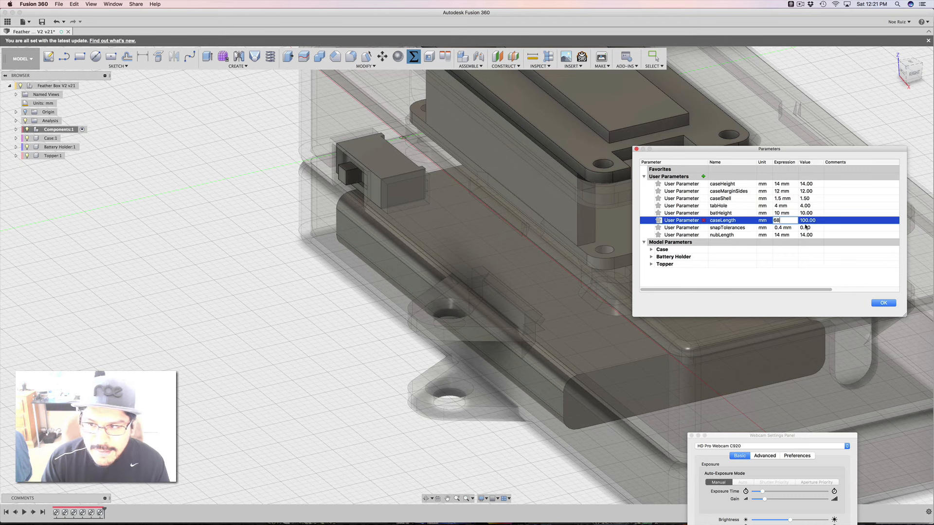
key(Return)
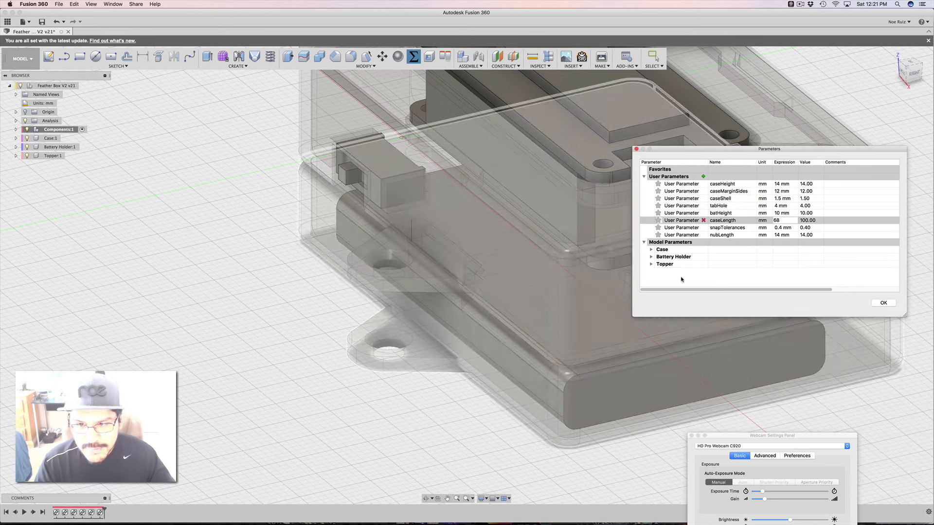
middle_drag(320, 360, 292, 418)
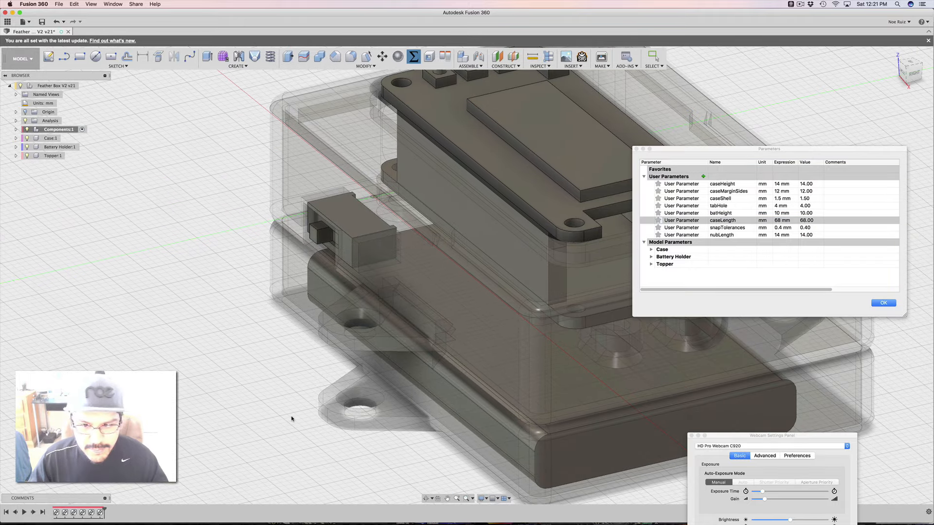
shift+middle_drag(291, 419, 224, 365)
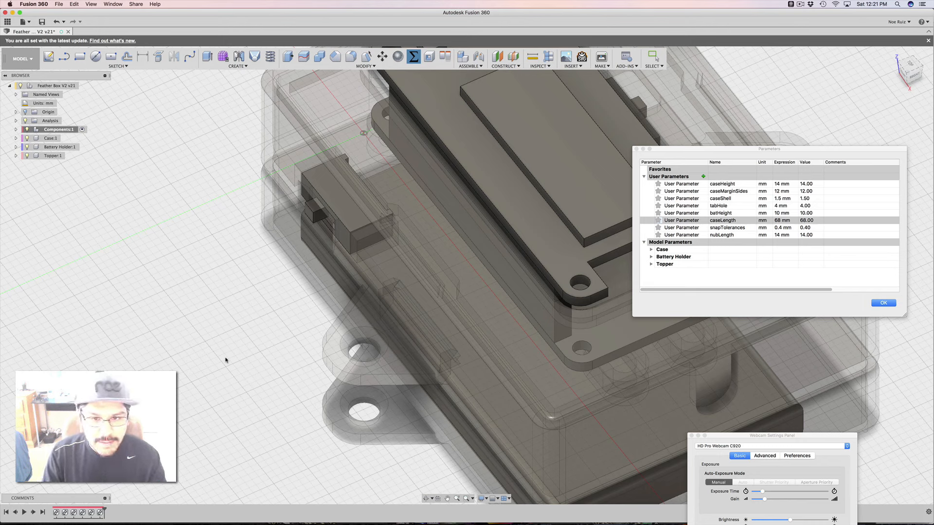
- Create a new design and sketch a two-point rectangle about 75 mm by 50 mm from the origin on the horizontal plane
click(22, 22)
click(34, 32)
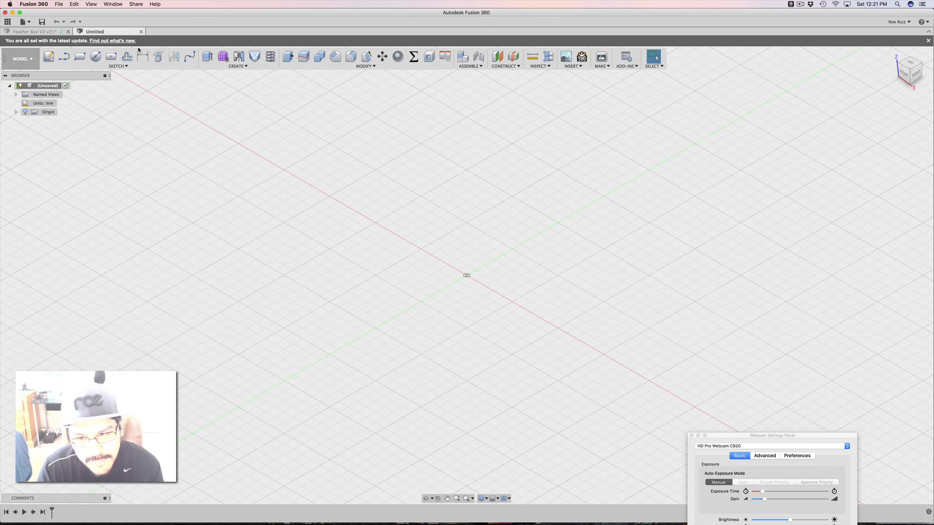
click(48, 57)
click(489, 251)
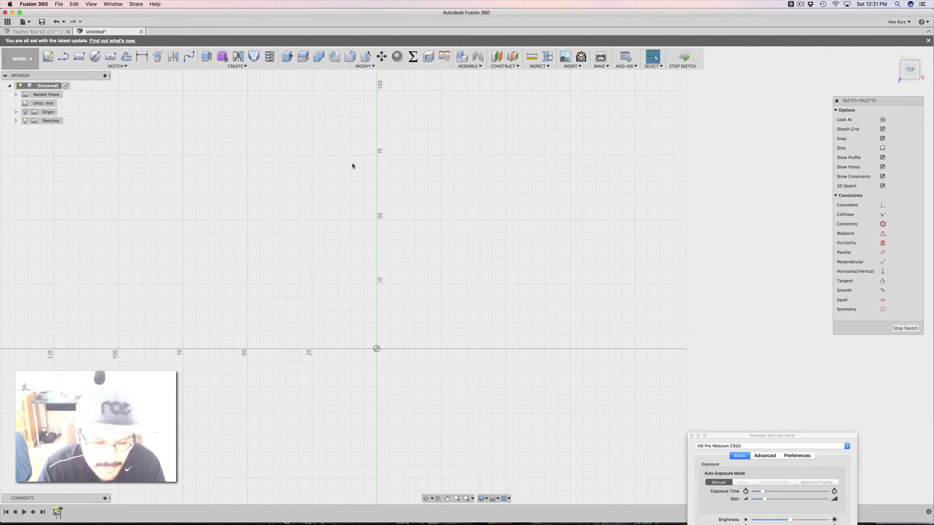
click(78, 57)
click(376, 349)
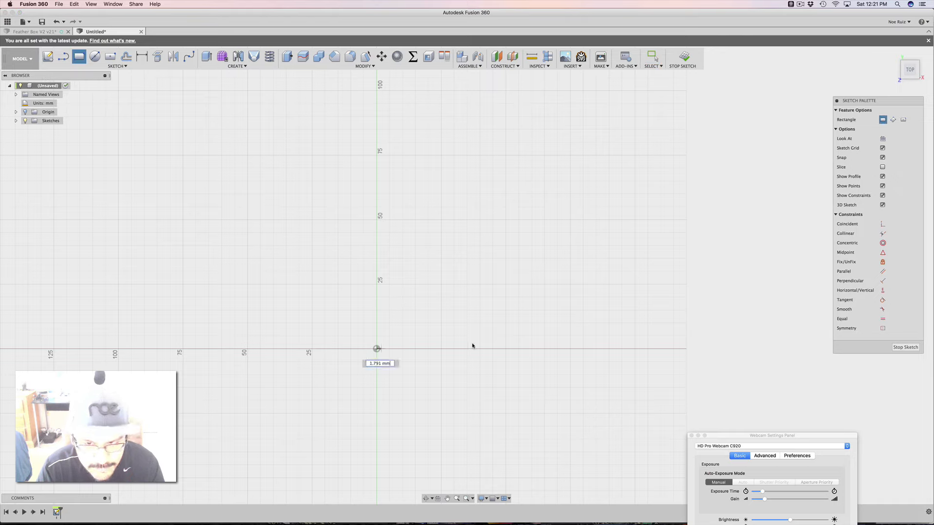
click(570, 220)
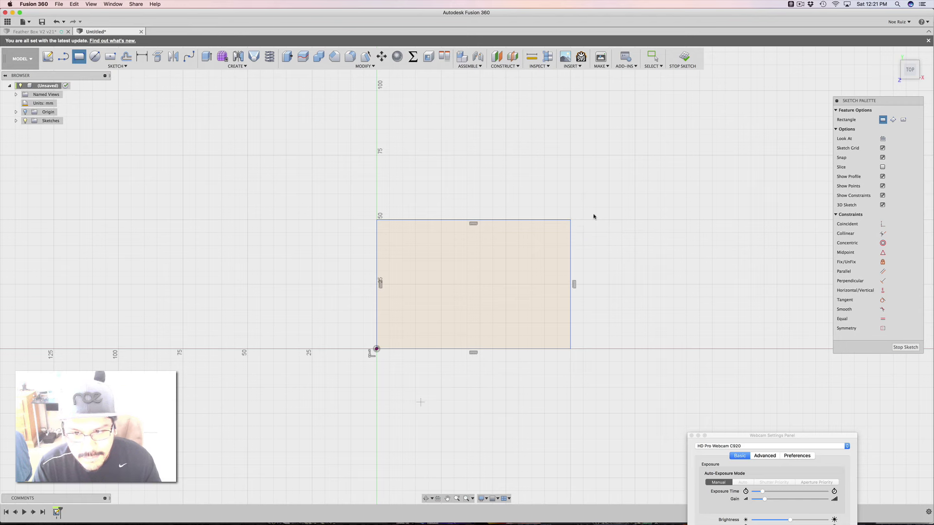
key(Escape)
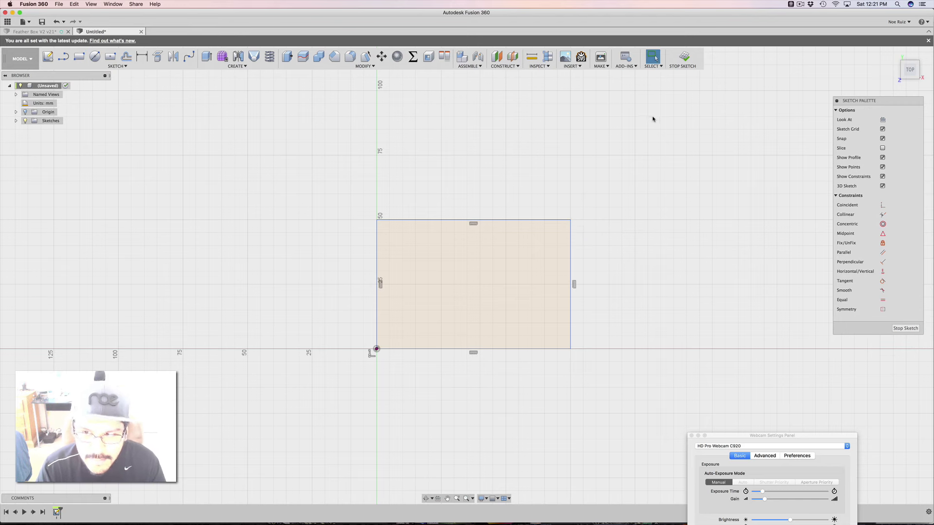
click(683, 60)
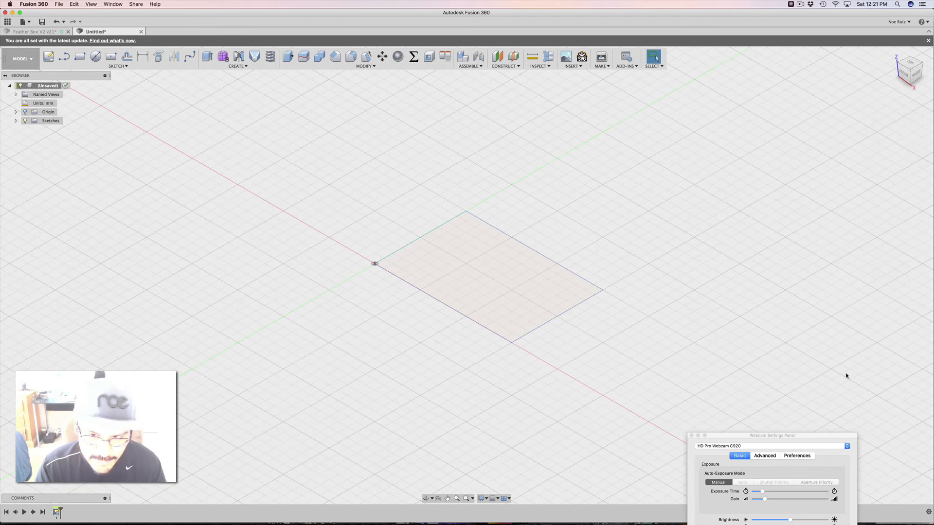
- Extrude the rectangle profile 12 mm upward as a new body
click(506, 311)
text(e)
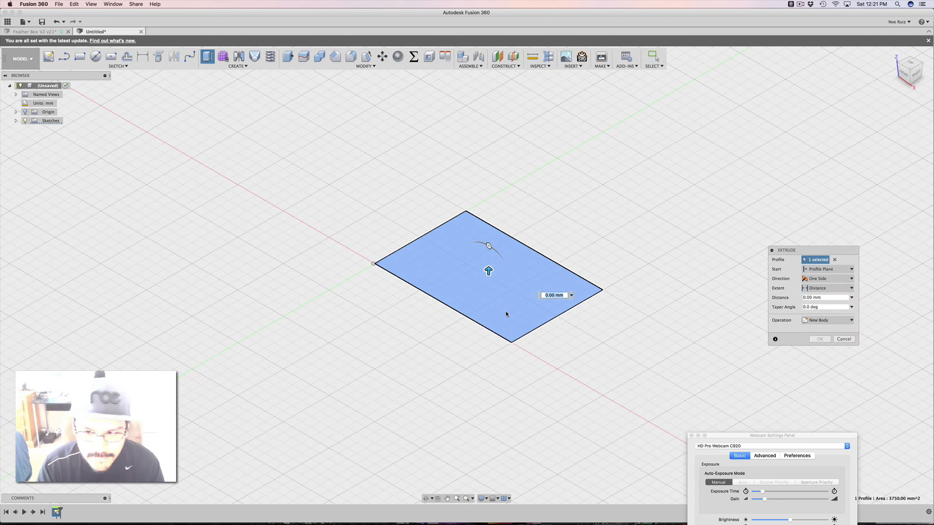
text(12)
key(Return)
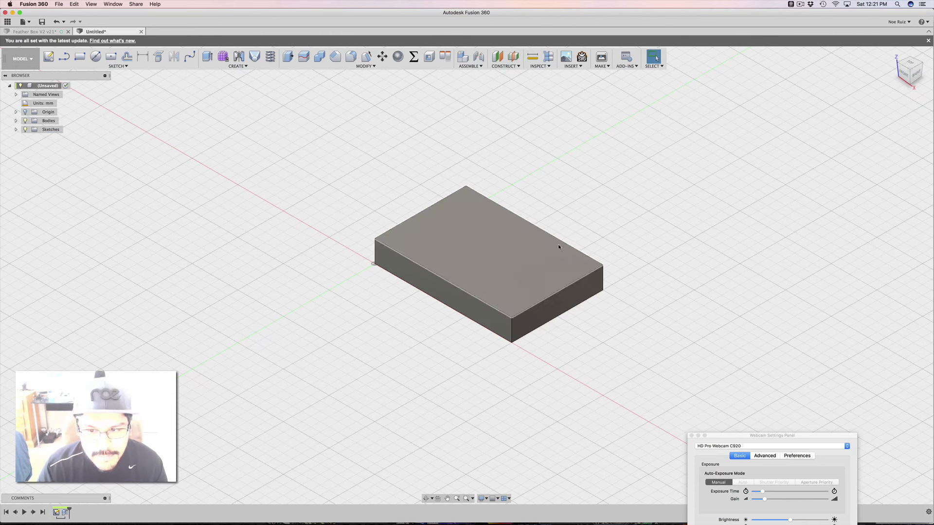
middle_drag(561, 229, 557, 247)
scroll(553, 233, down, 2)
scroll(587, 280, up, 3)
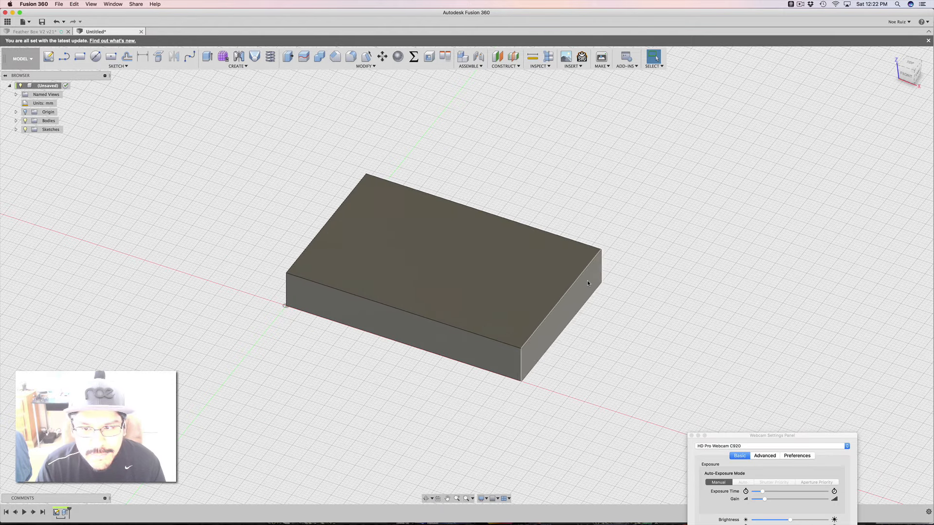
middle_drag(464, 130, 467, 130)
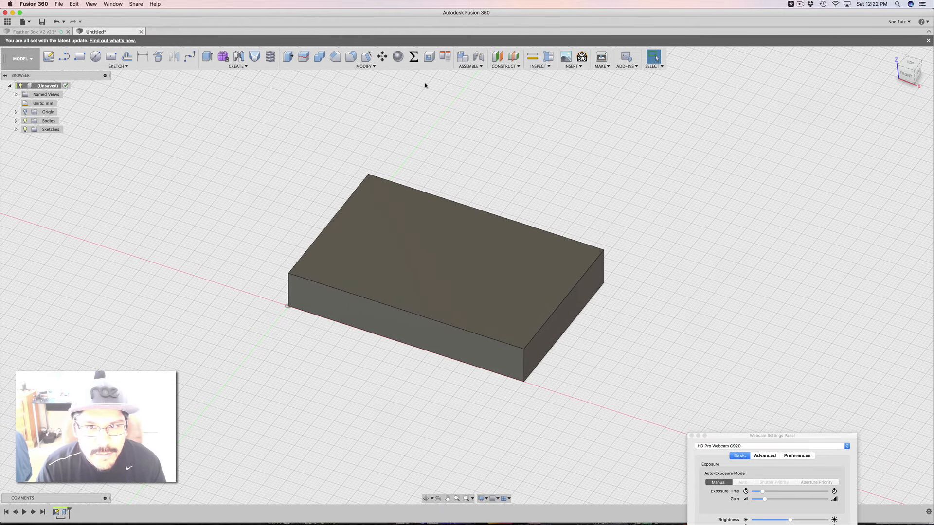
- Locate the Change Parameters command, look over the block's parameter list, and check the design history capture option
click(391, 67)
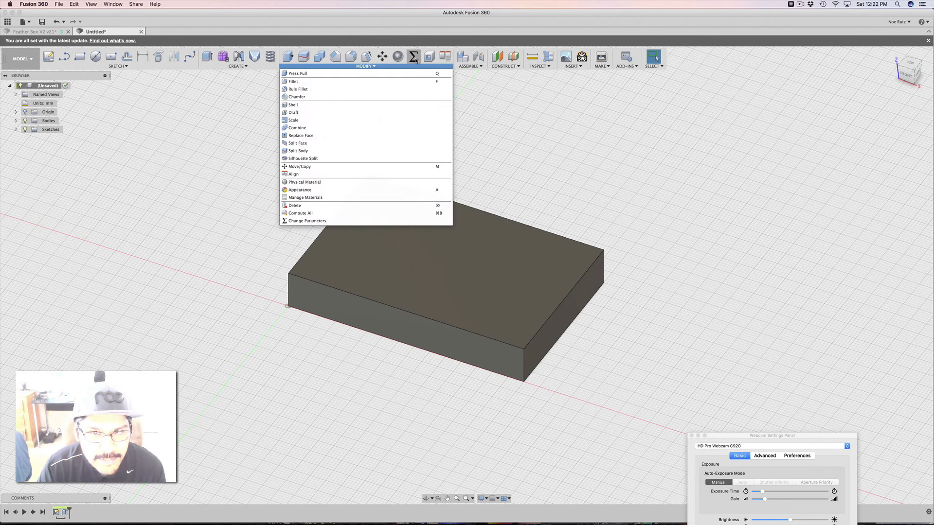
click(575, 66)
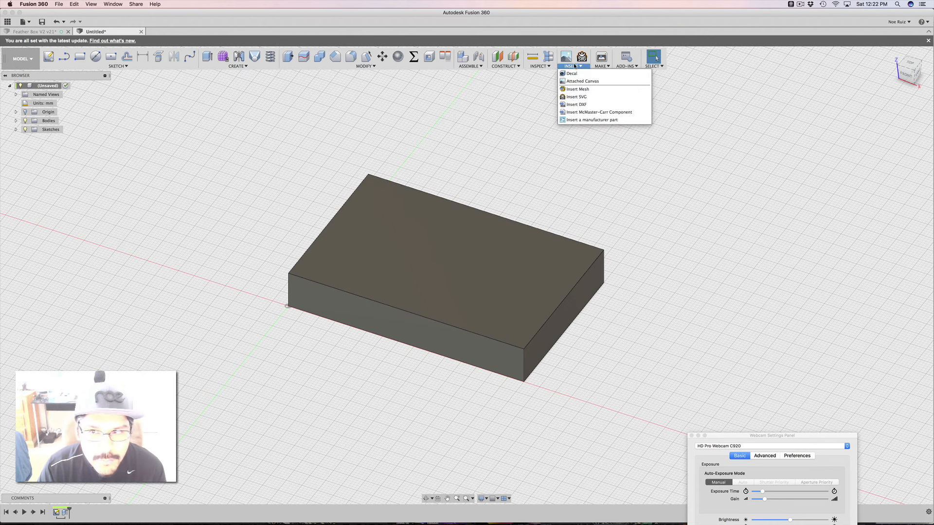
mouse_move(394, 66)
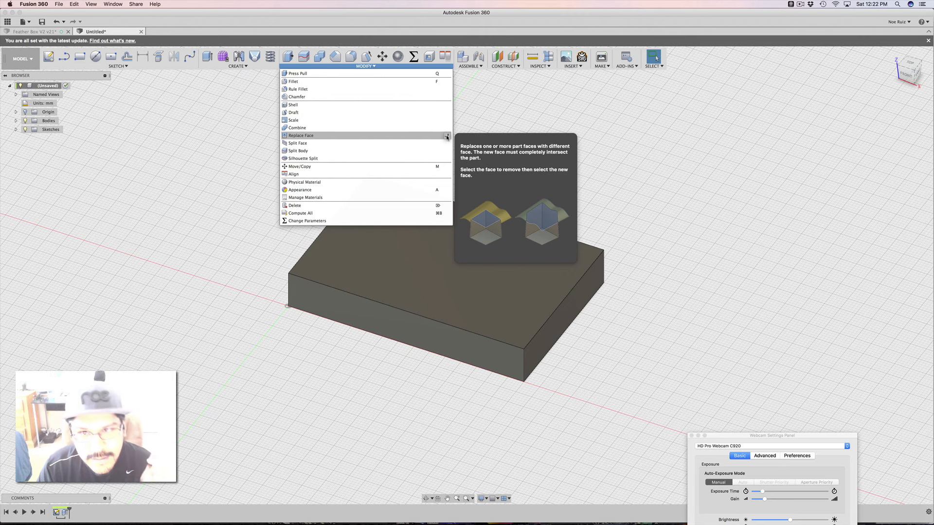
click(414, 60)
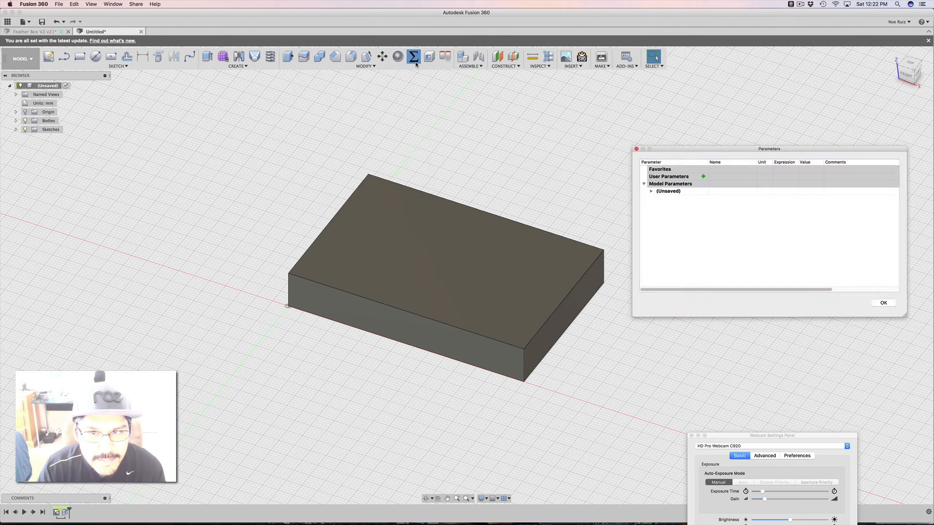
middle_drag(512, 159, 459, 174)
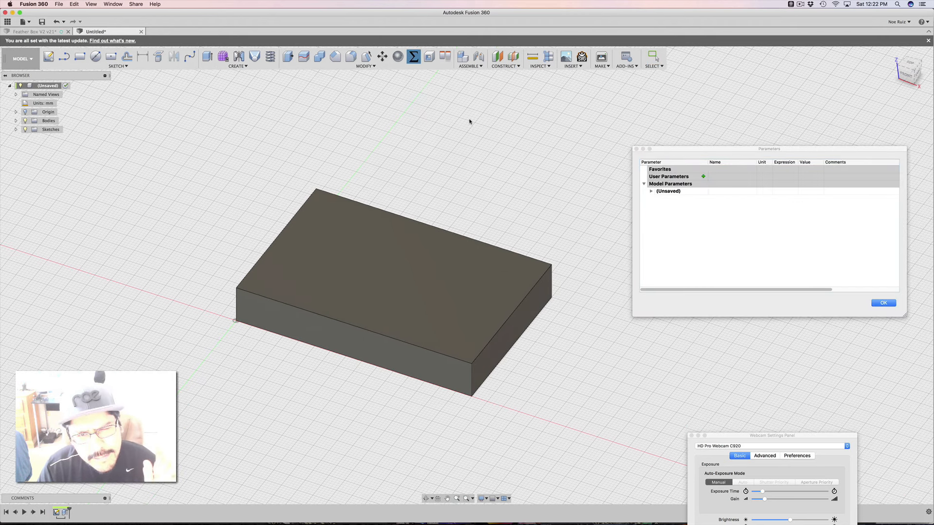
click(883, 302)
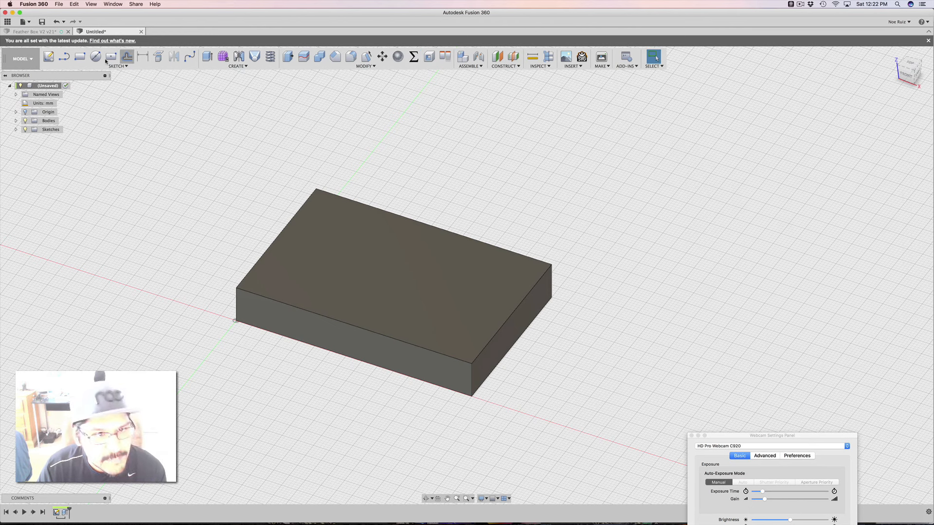
right_click(47, 87)
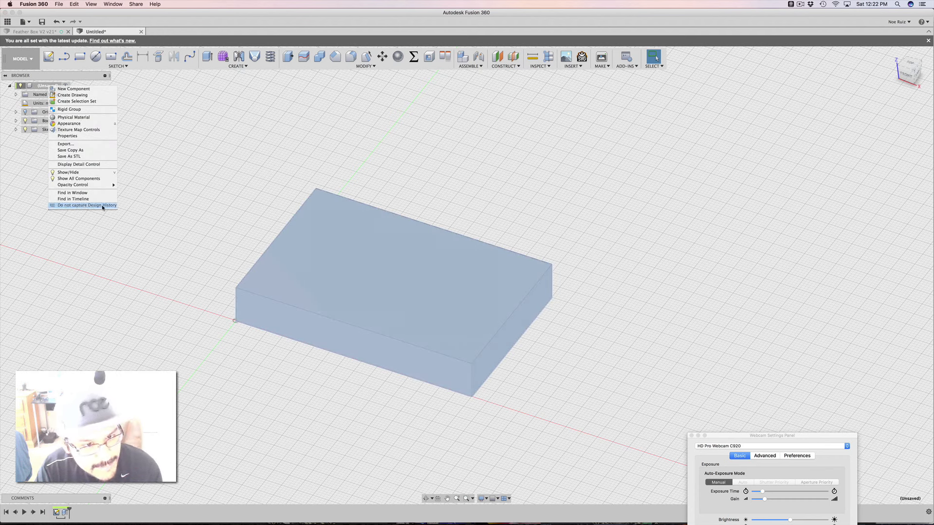
click(423, 92)
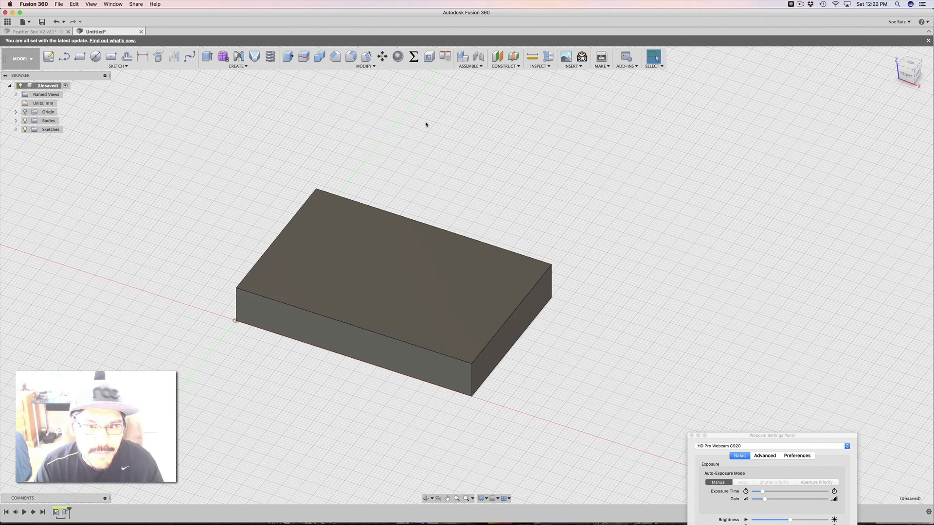
- Add a user parameter named length in mm with the expression 60
click(413, 61)
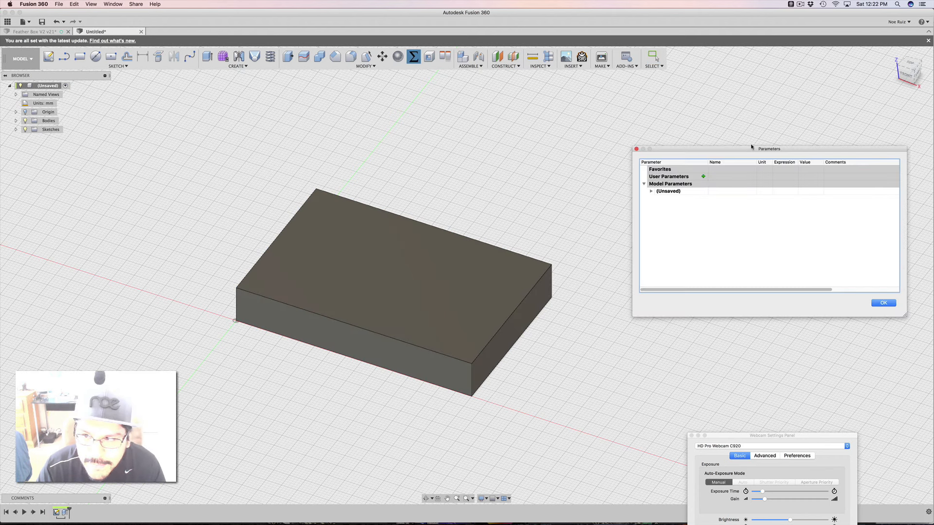
drag(753, 147, 611, 129)
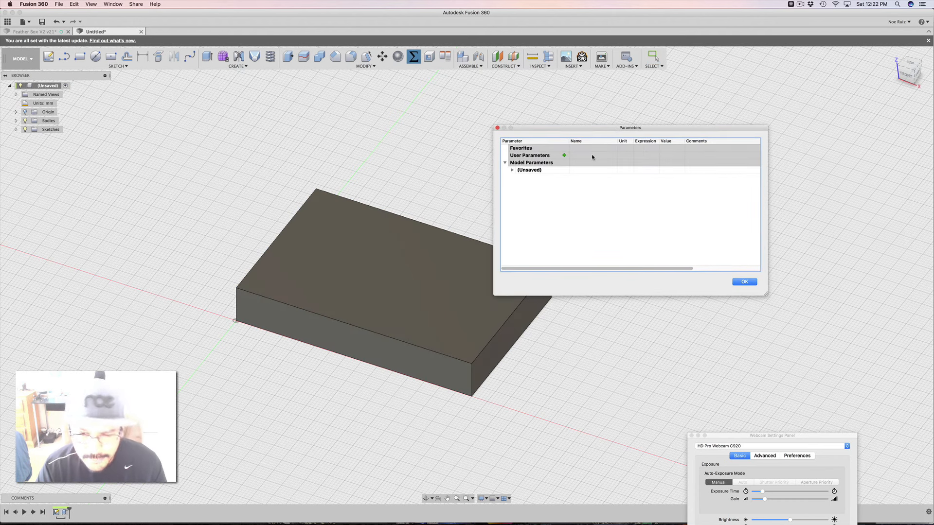
click(564, 156)
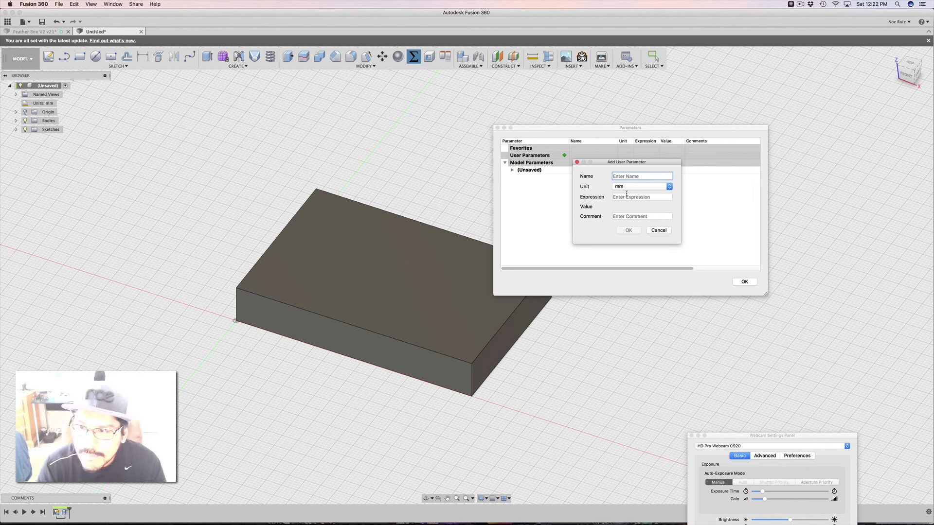
text(length)
key(Tab)
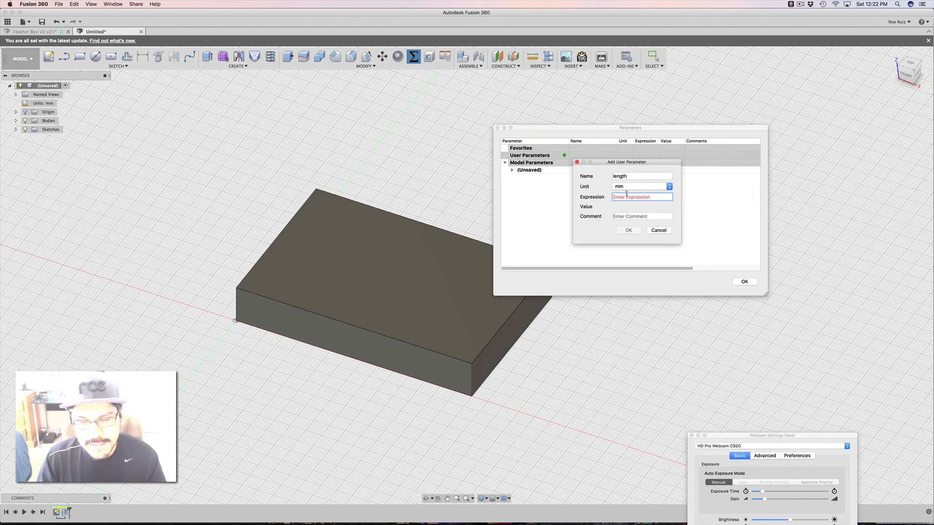
click(639, 188)
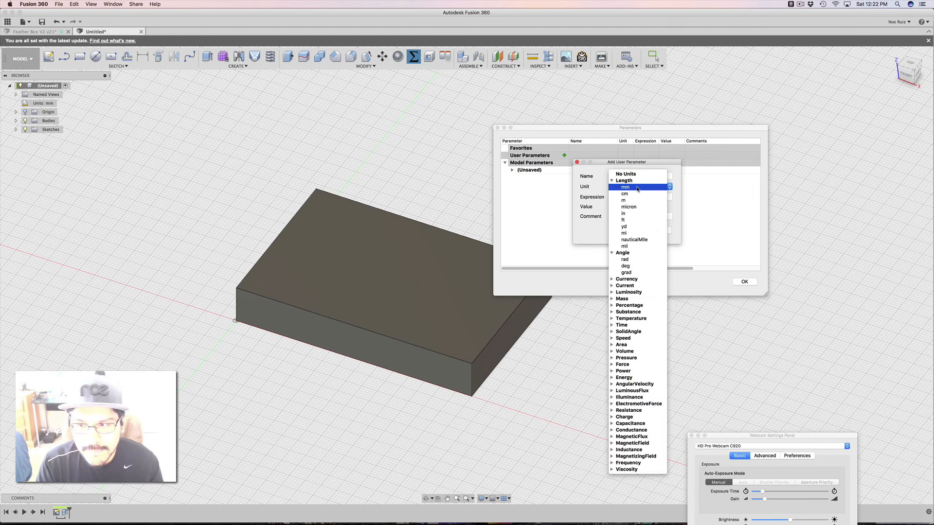
click(626, 188)
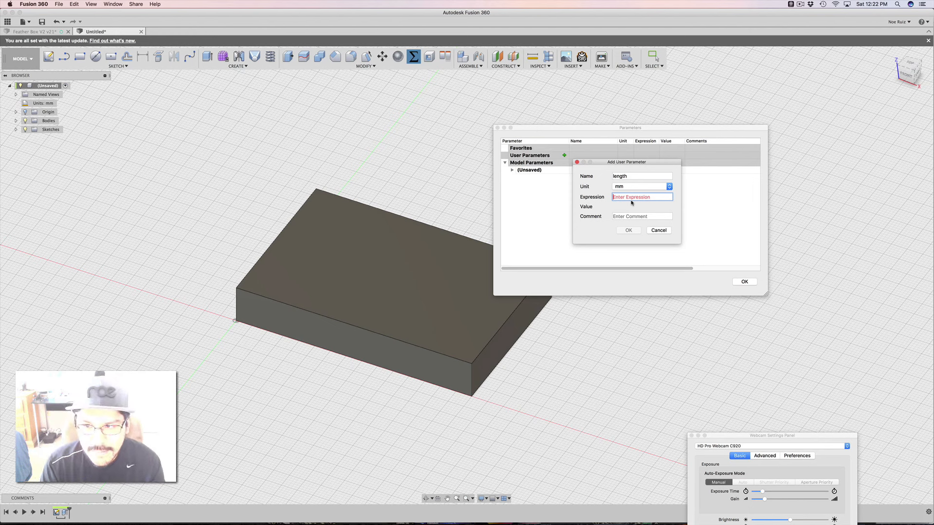
text(60)
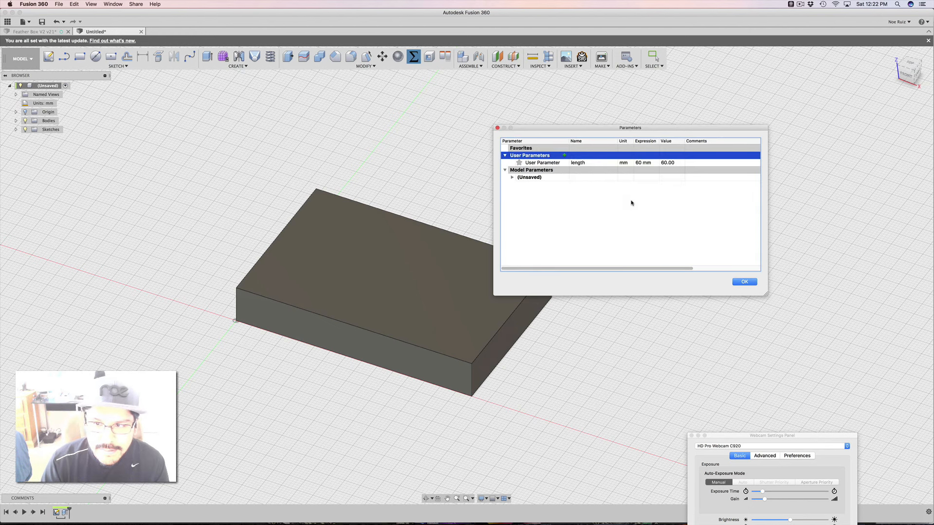
- Add a user parameter named width in mm with the expression 30
click(565, 156)
drag(615, 165, 608, 192)
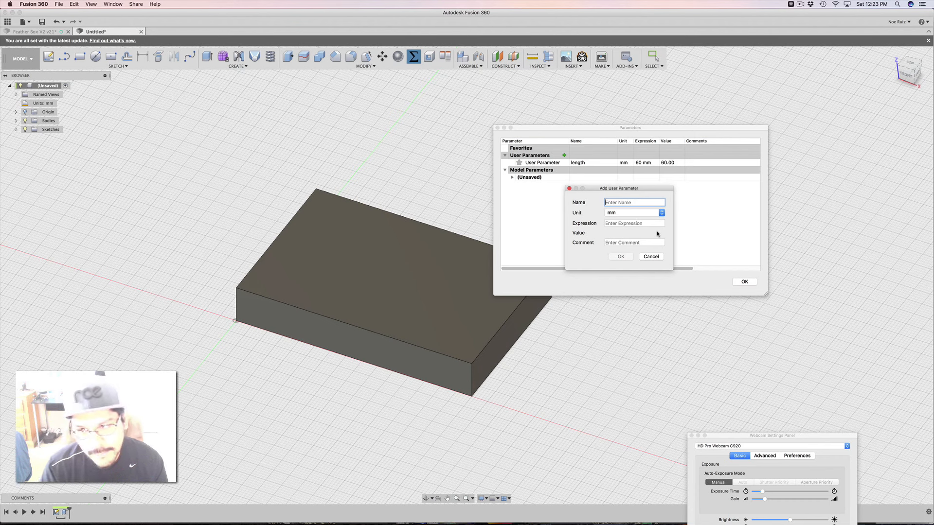
text(width)
key(Tab)
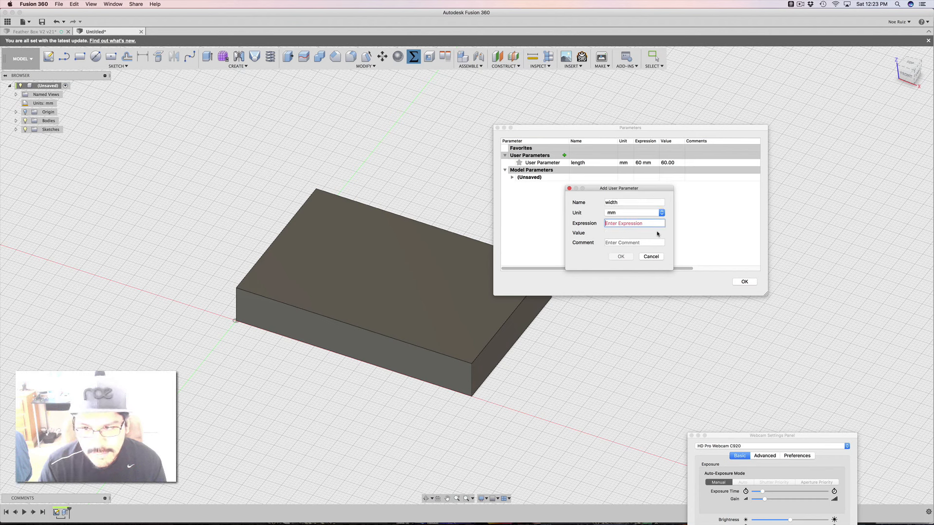
text(40)
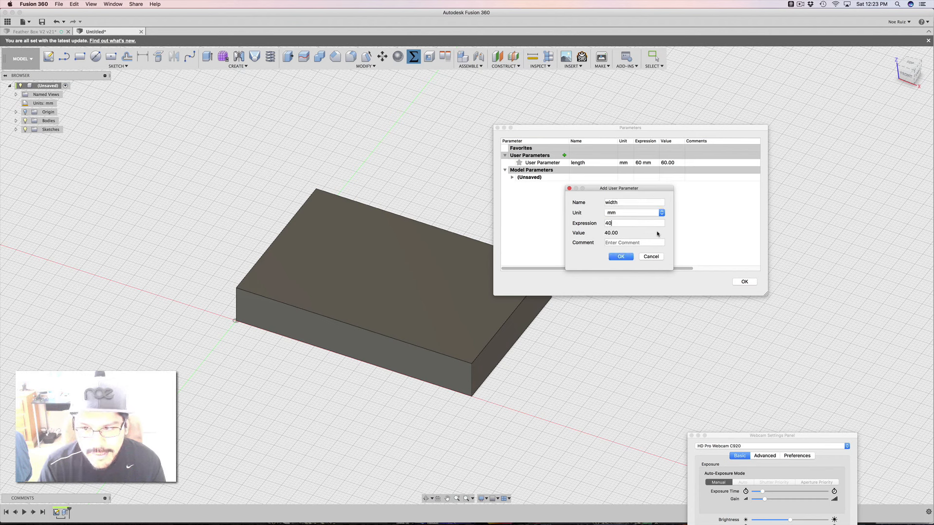
text(0)
key(Return)
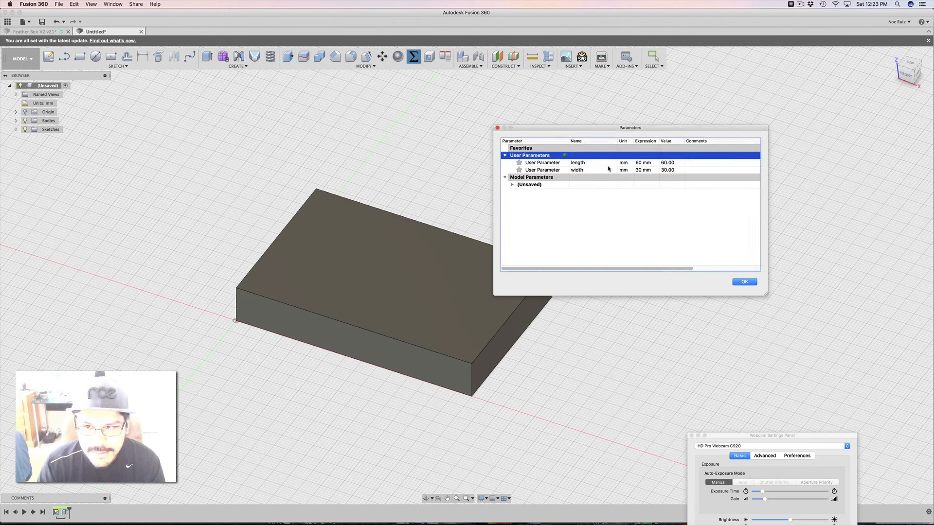
- Add a user parameter named height in mm with the expression 20, and close the parameter list
click(564, 155)
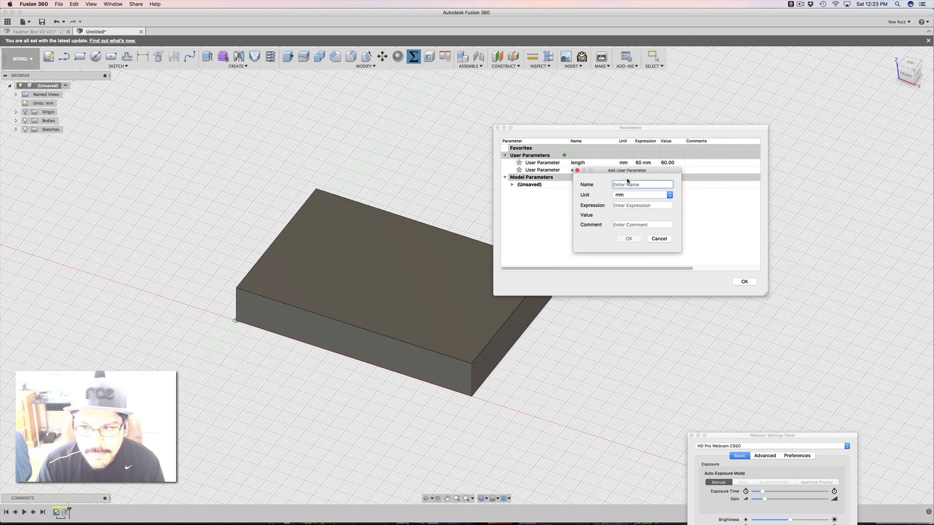
text(height)
key(Tab)
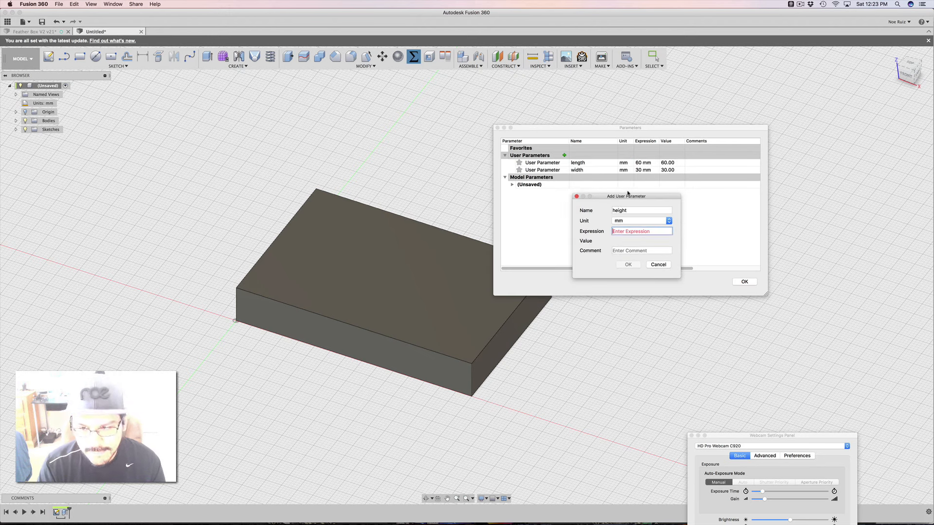
text(20)
key(Return)
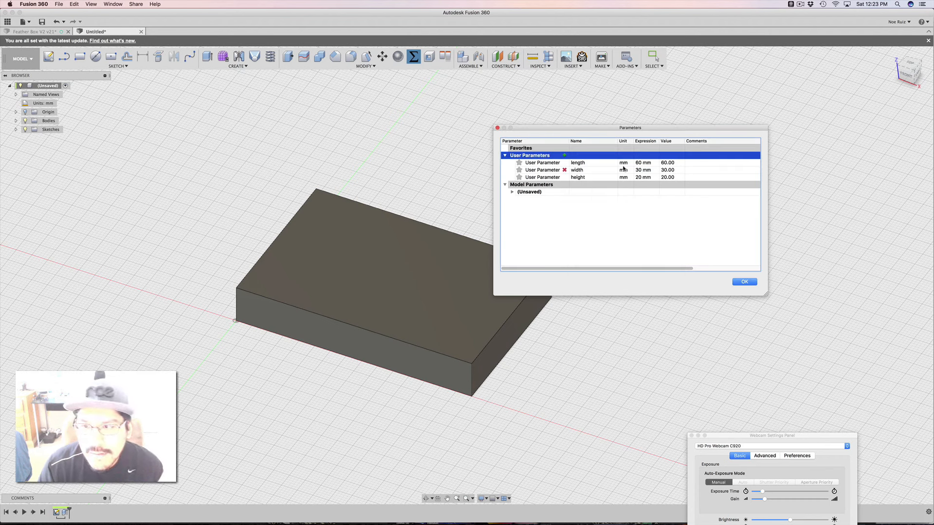
click(745, 282)
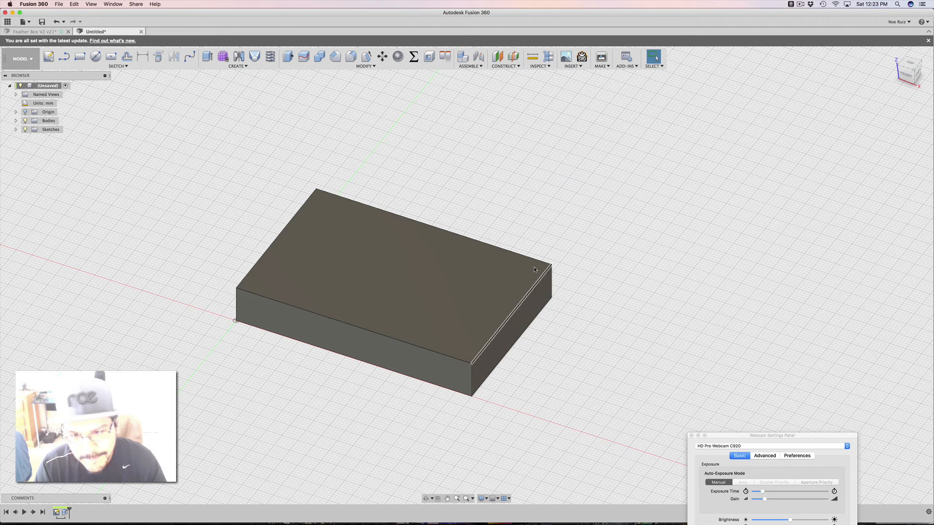
- Edit the block's base sketch and dimension the rectangle's lower horizontal edge with the length parameter
double_click(56, 512)
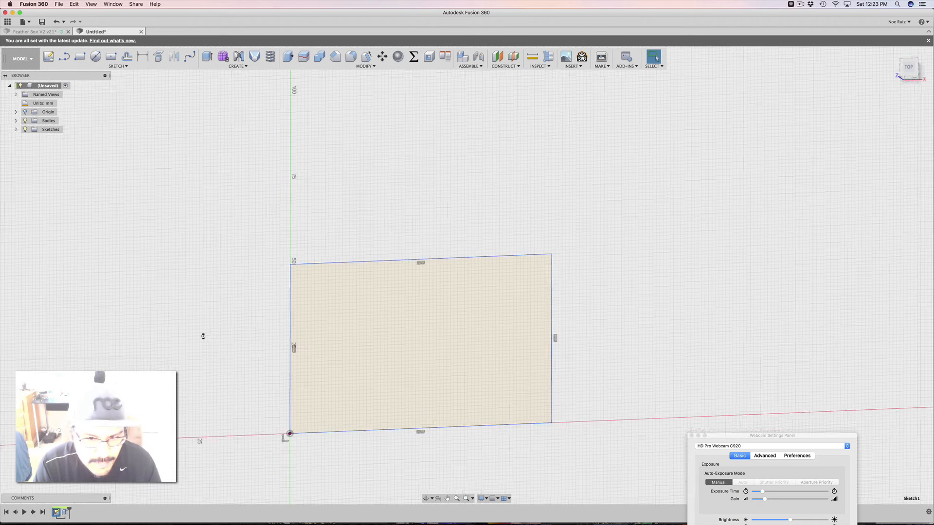
middle_drag(266, 264, 271, 234)
scroll(461, 410, up, 2)
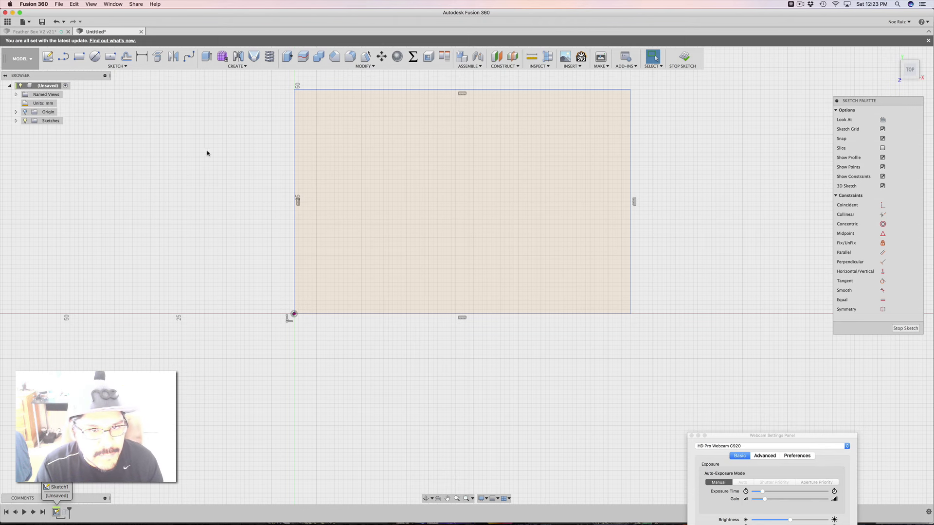
middle_drag(201, 90, 184, 125)
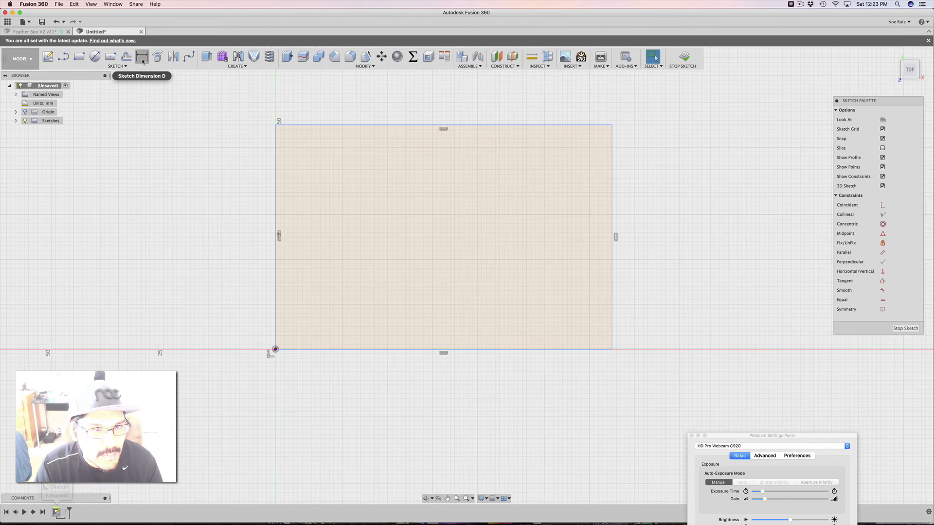
click(125, 66)
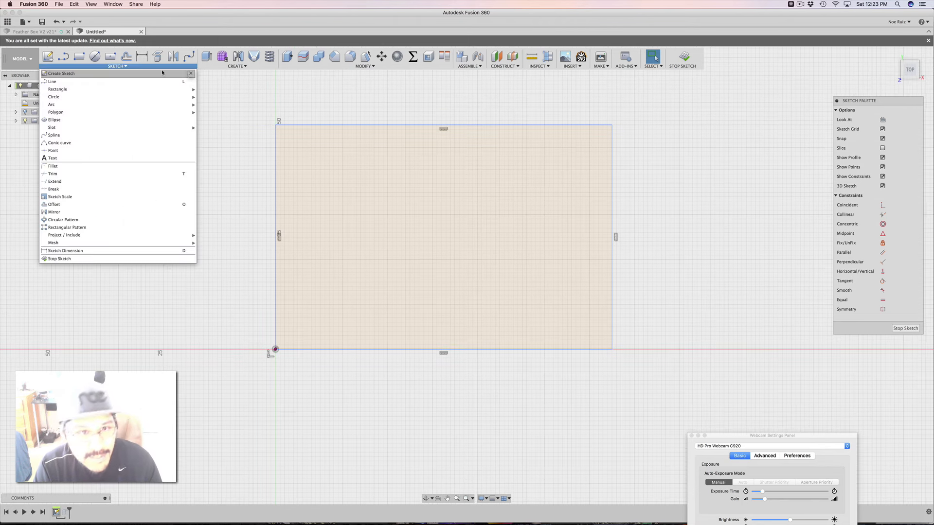
click(151, 65)
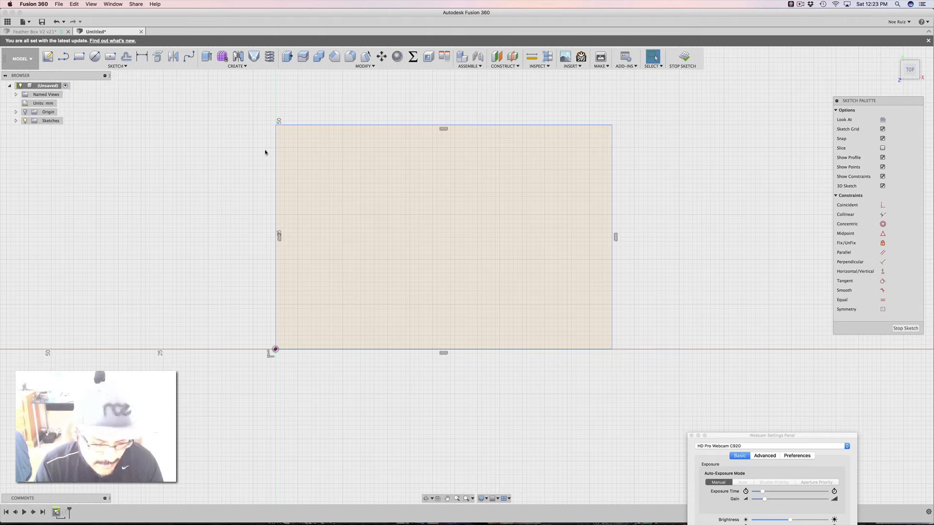
key(d)
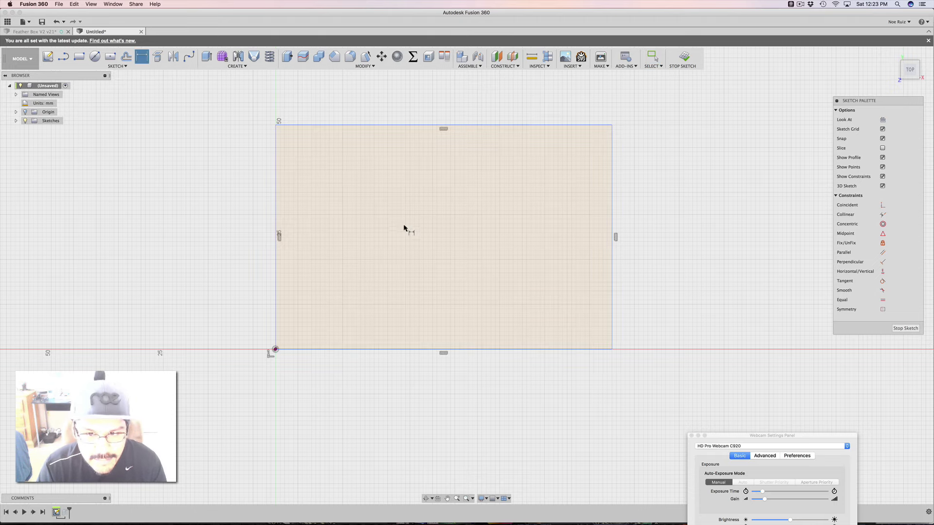
click(523, 350)
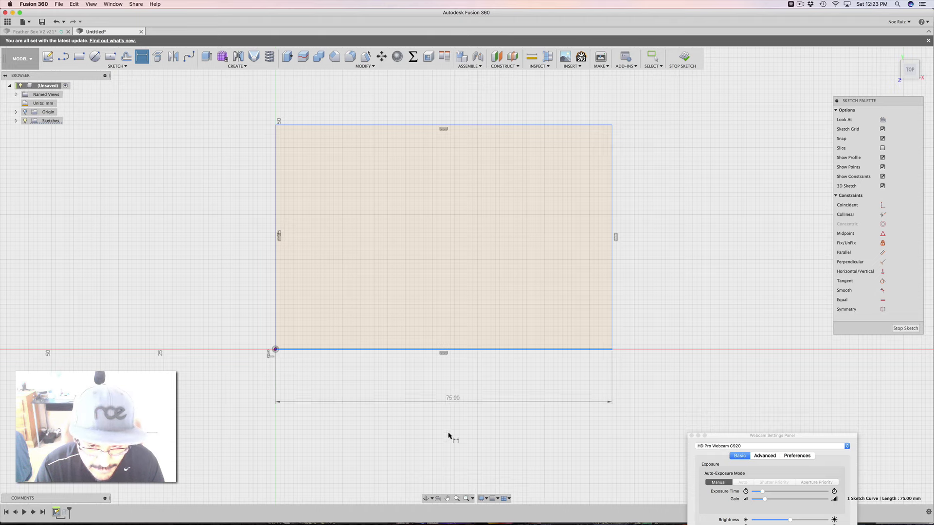
click(440, 410)
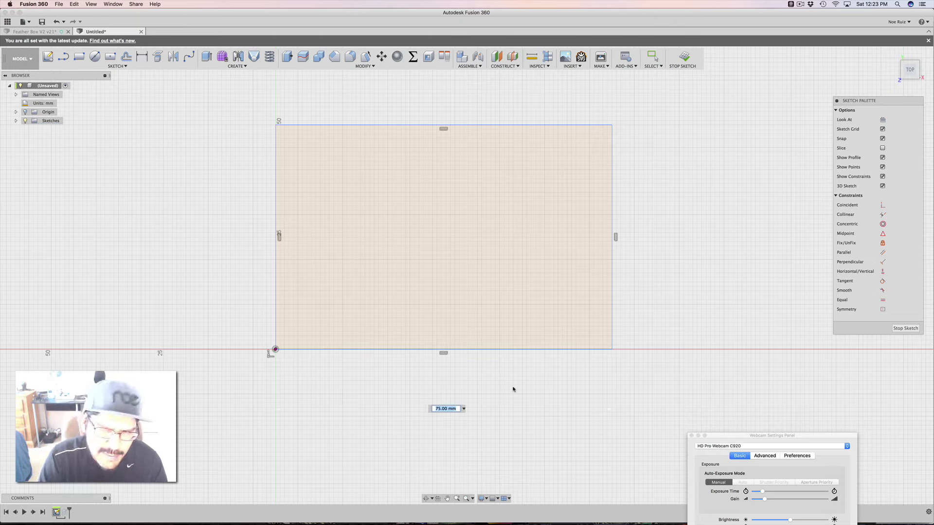
text(len)
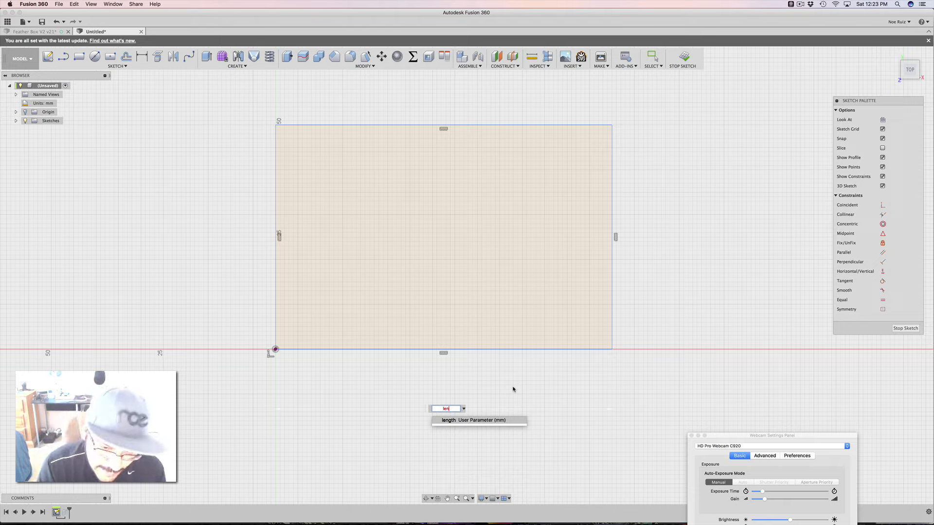
click(481, 421)
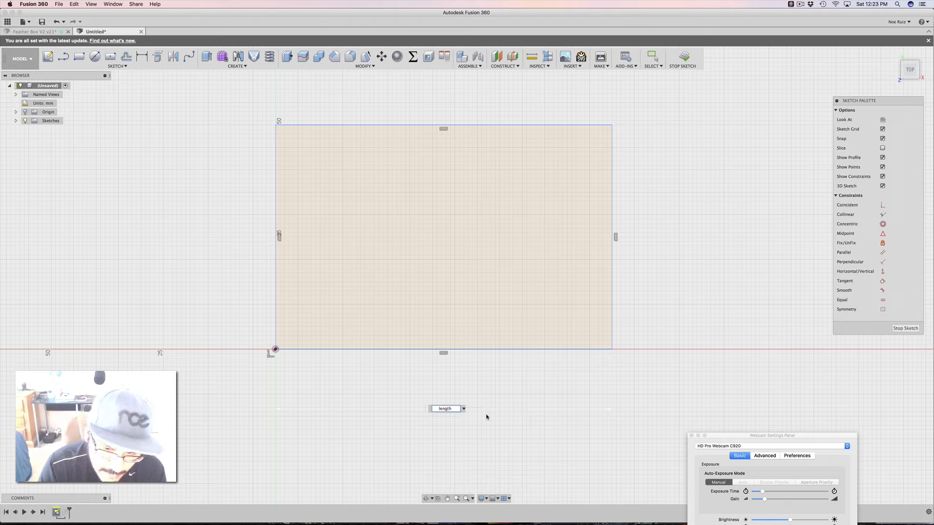
key(Return)
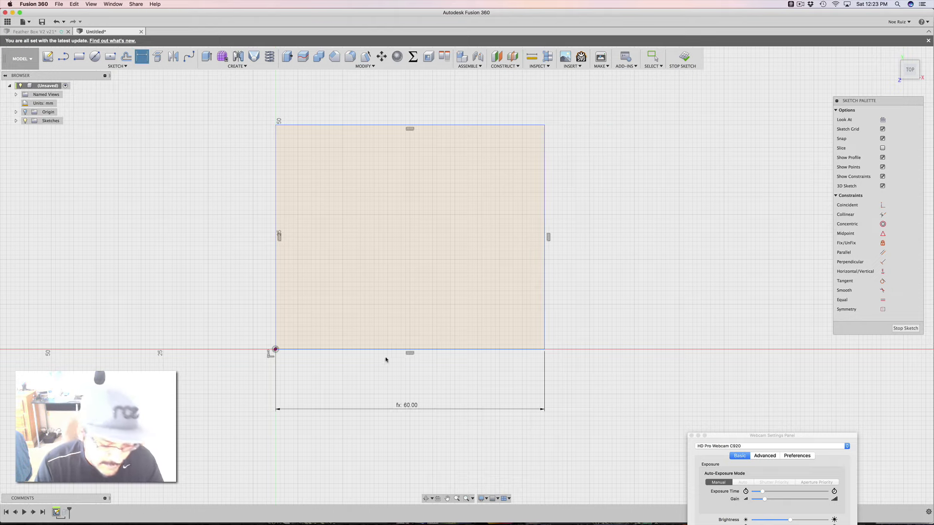
- Dimension the rectangle's vertical edge through the origin with the width parameter, and finish the sketch
click(276, 269)
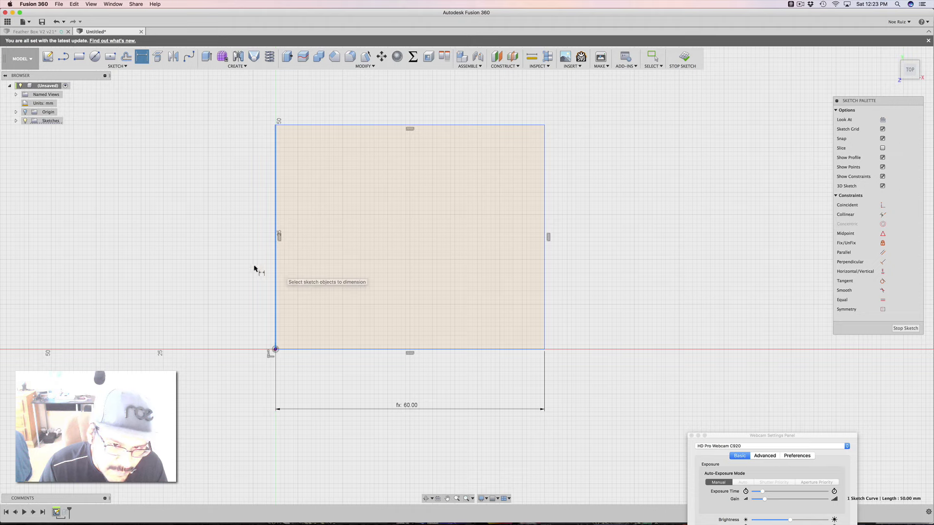
click(187, 237)
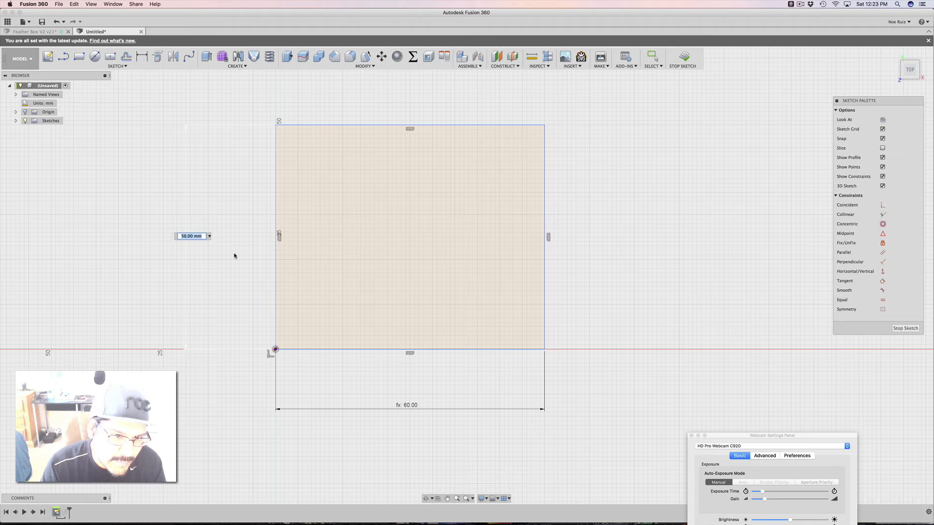
text(width)
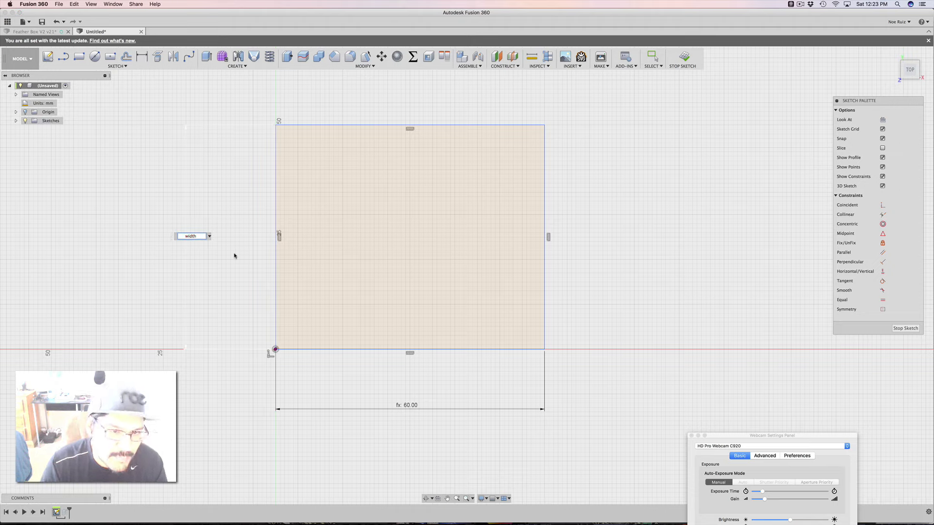
key(Return)
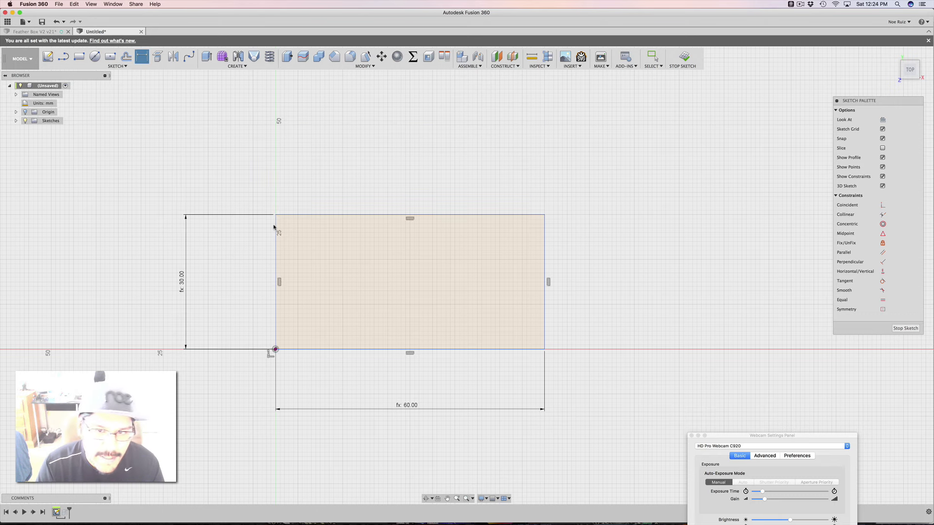
click(684, 59)
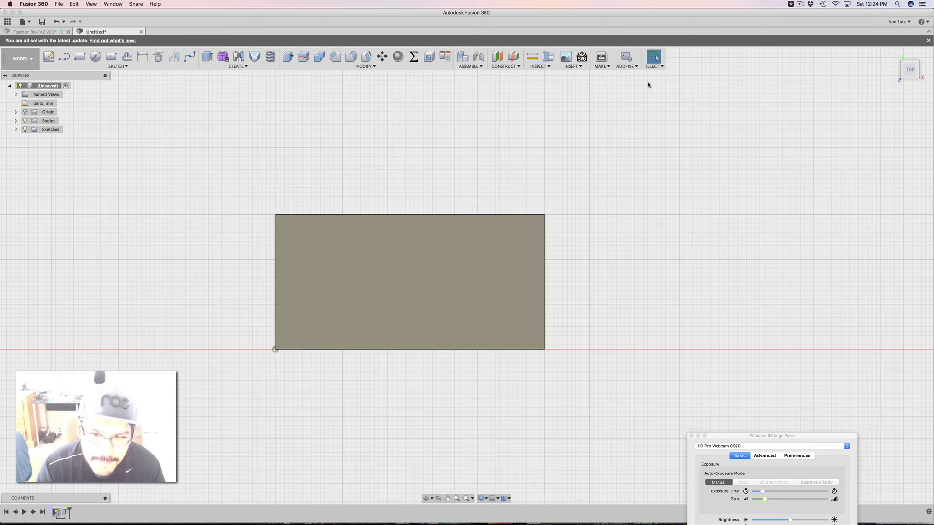
- Edit the block's extrusion and set its distance to the height parameter
shift+middle_drag(621, 392, 605, 360)
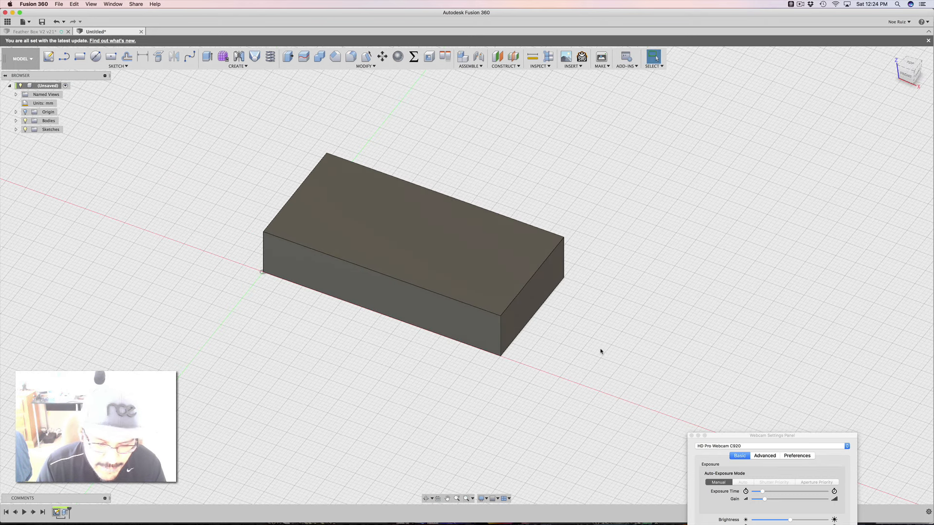
double_click(56, 512)
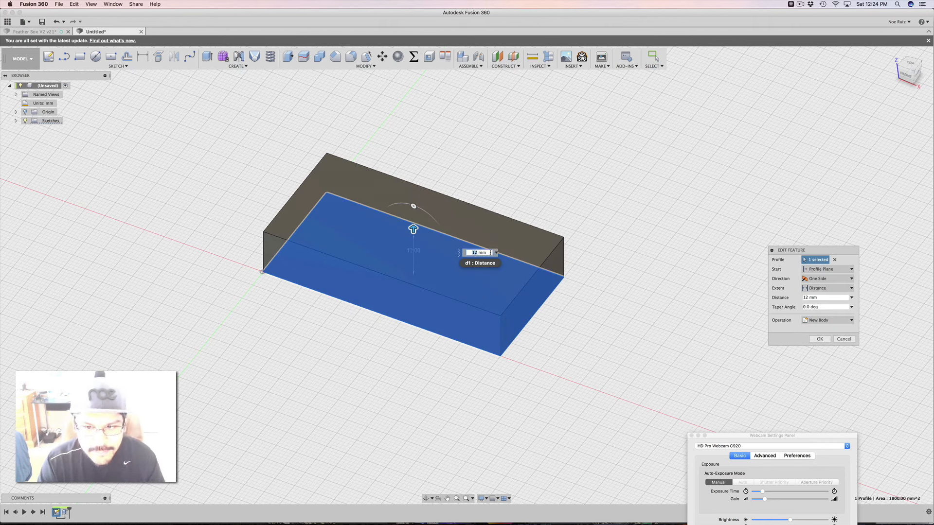
triple_click(490, 253)
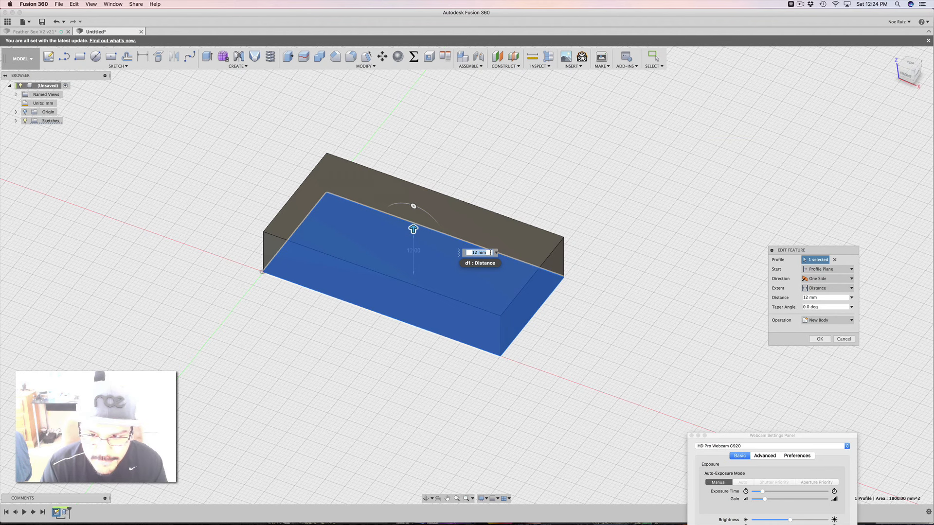
text(he)
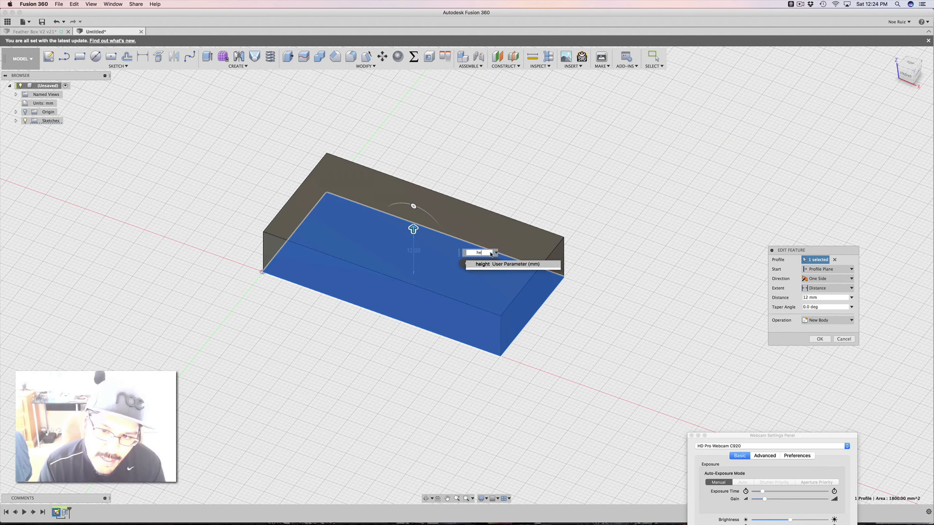
text(ight)
key(Return)
key(Return)
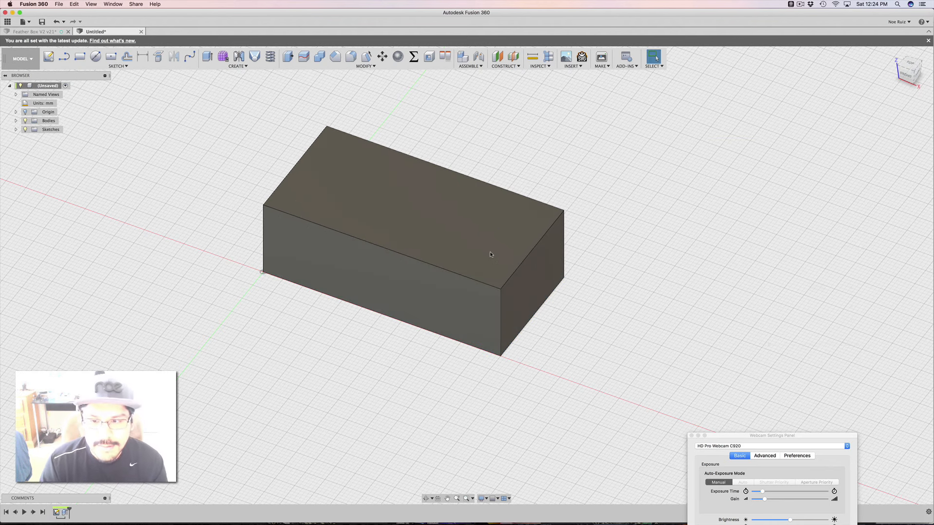
- Set the length user parameter to 30 mm and the width user parameter to 15 mm
shift+middle_drag(656, 242, 659, 294)
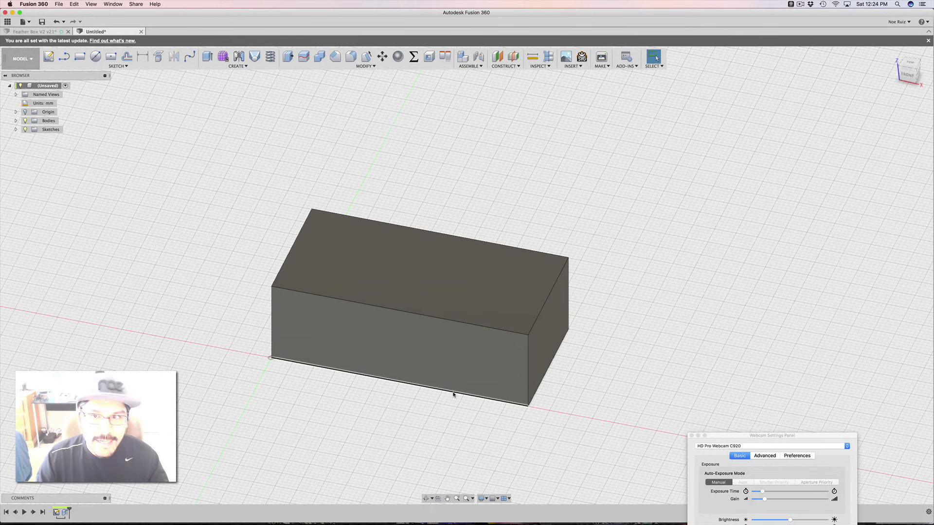
click(412, 57)
click(643, 163)
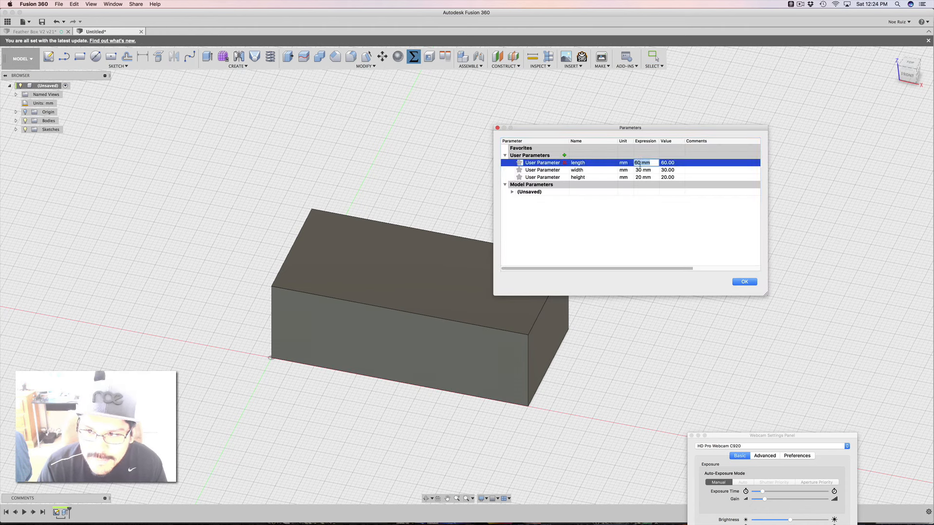
click(637, 170)
click(640, 163)
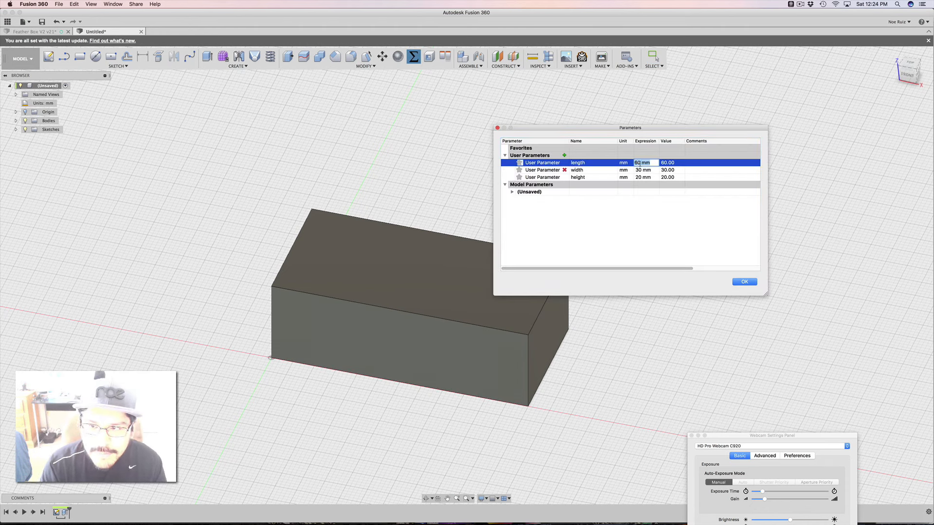
text(30)
key(Return)
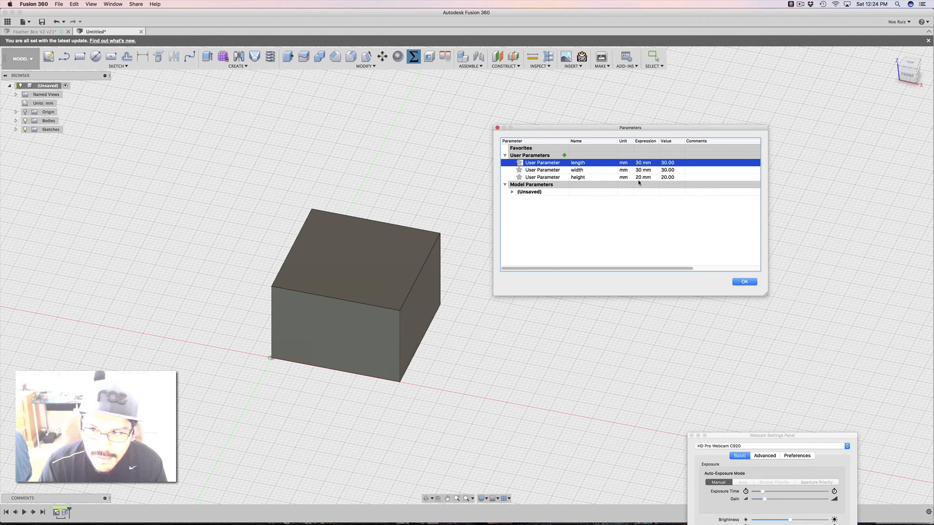
click(641, 178)
click(640, 171)
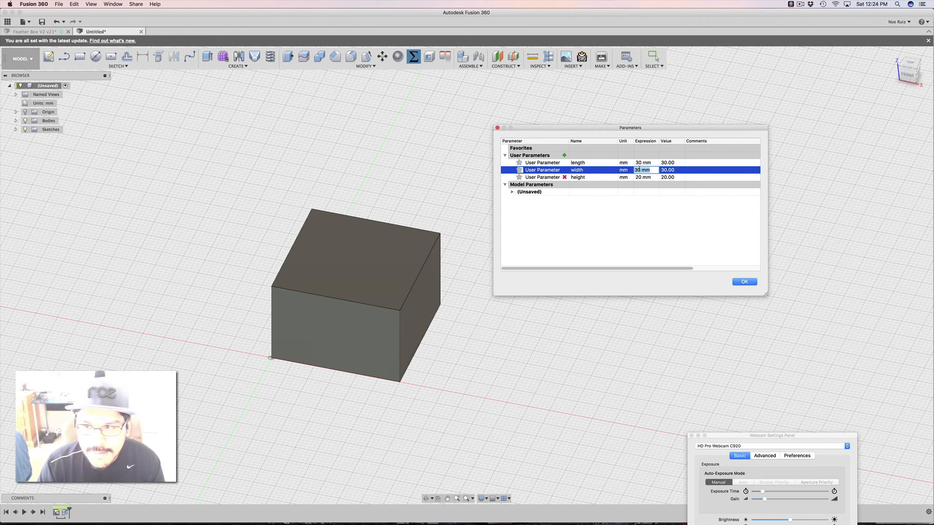
text(15)
key(Return)
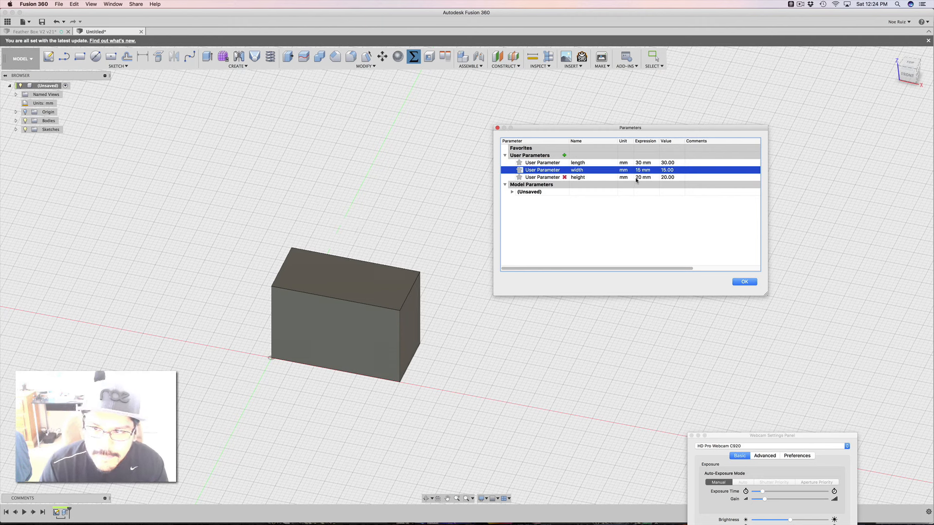
- Set the height user parameter to 12 mm and the width to 20 mm, and close the parameter list
click(640, 177)
text(12)
key(Return)
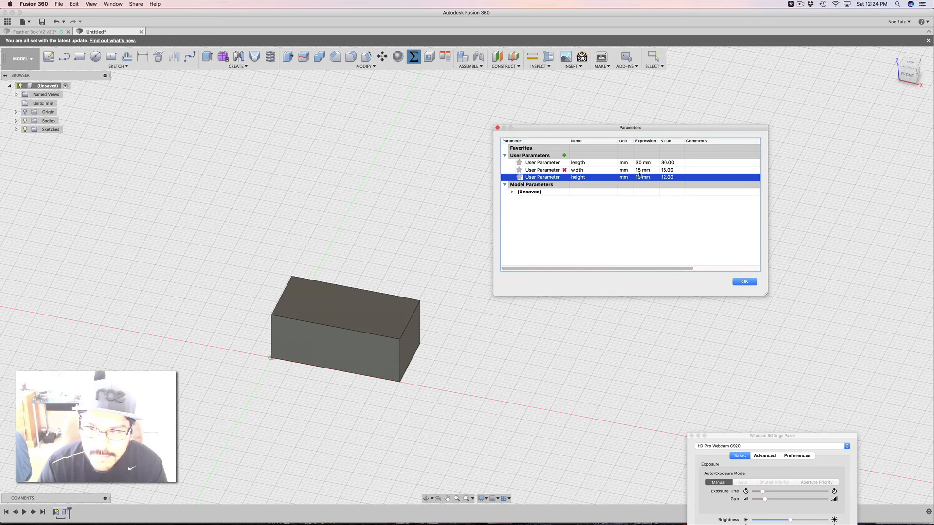
click(640, 170)
text(20)
key(Return)
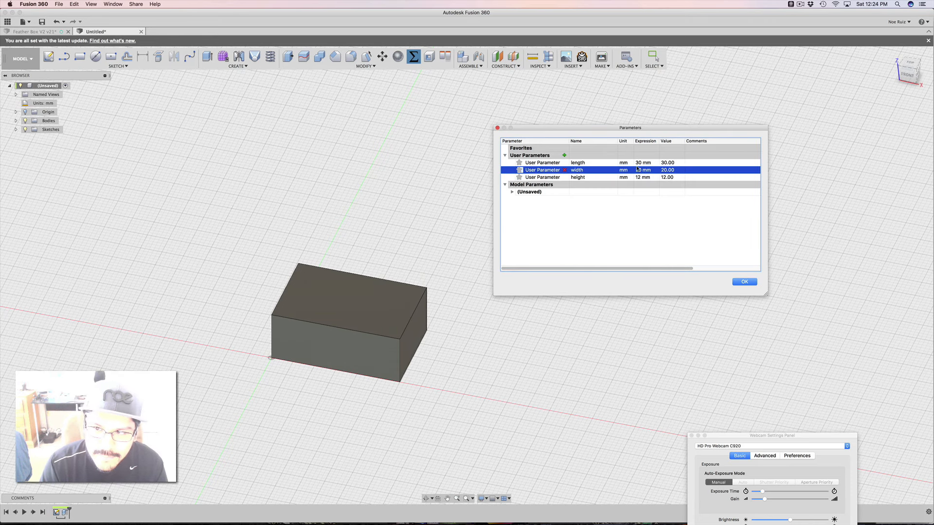
click(744, 282)
- Fillet the block's four vertical corner edges with a 3 mm radius
shift+middle_drag(536, 325, 433, 321)
scroll(403, 329, up, 4)
scroll(387, 329, down, 1)
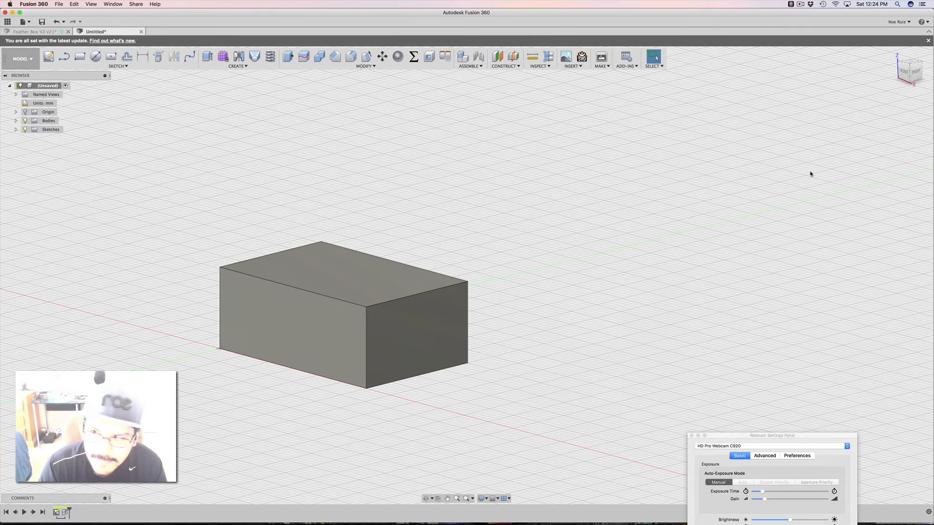
click(914, 72)
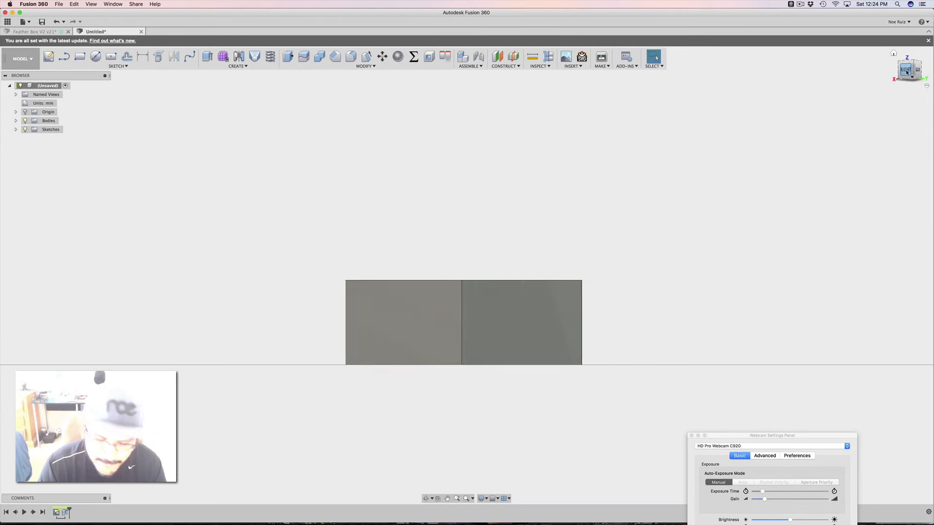
key(f)
drag(525, 299, 233, 334)
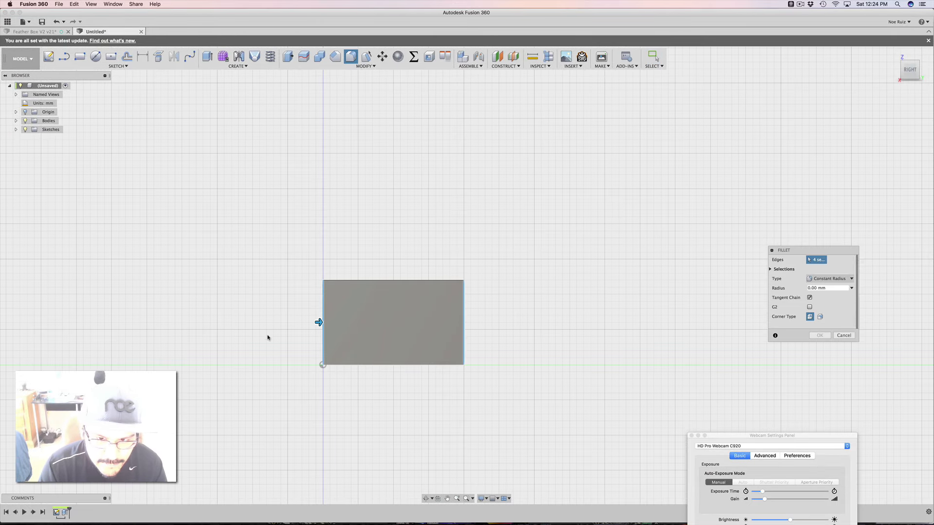
text(6)
key(Return)
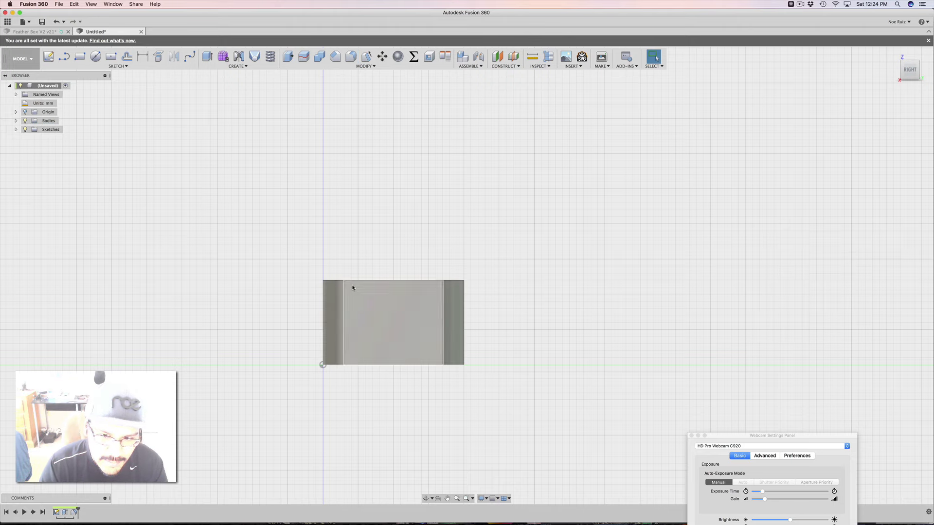
- Shell the block inward from its upper face with a 2 mm inside thickness
shift+middle_drag(352, 287, 399, 298)
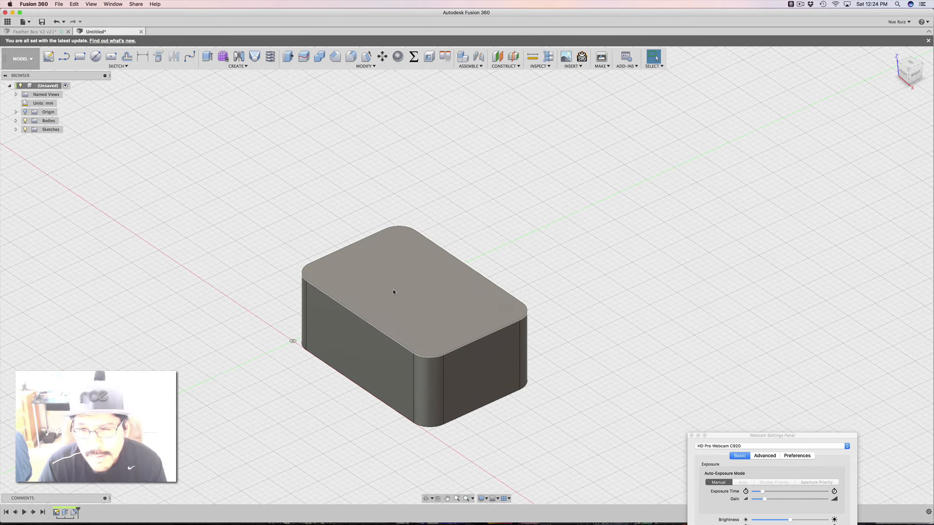
click(385, 285)
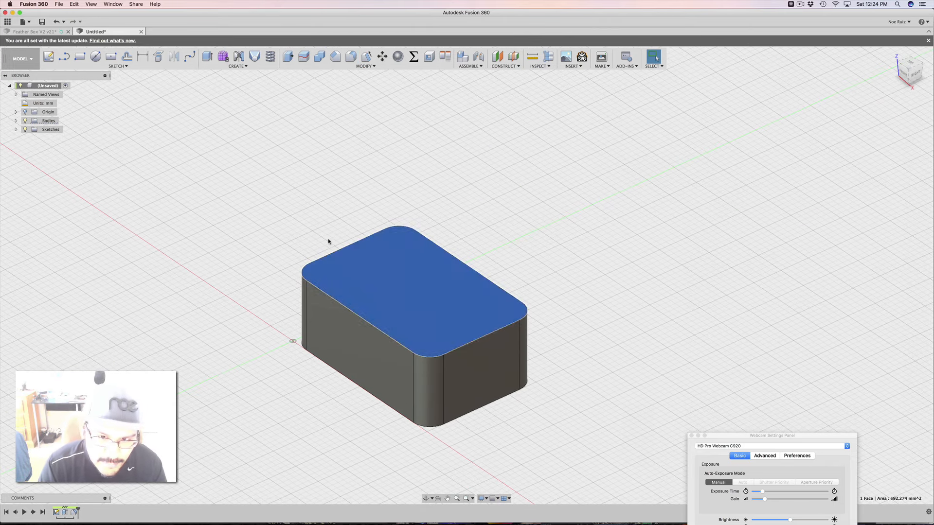
key(s)
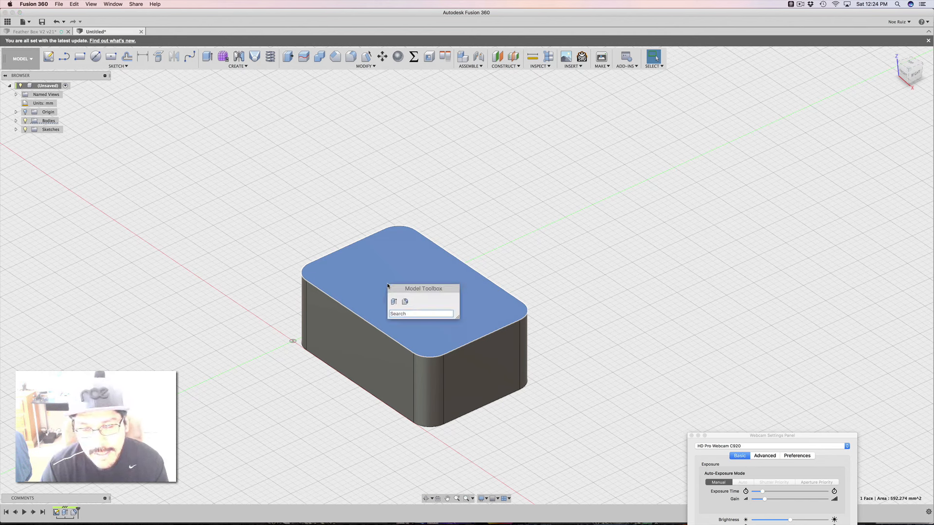
text(shel)
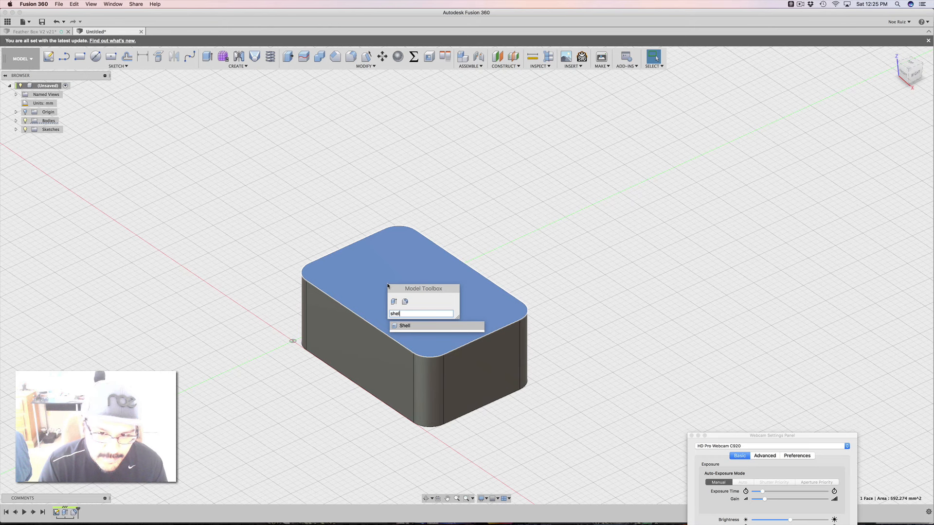
key(Return)
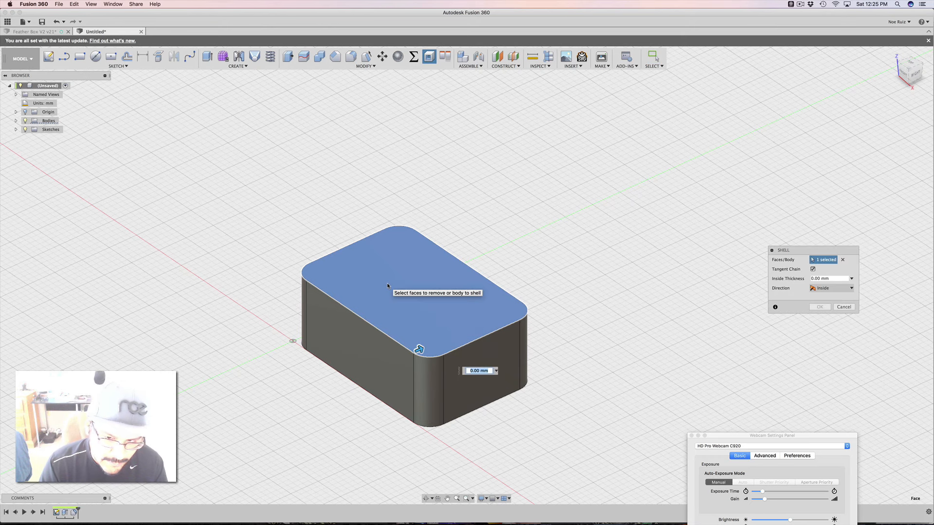
text(2)
key(Return)
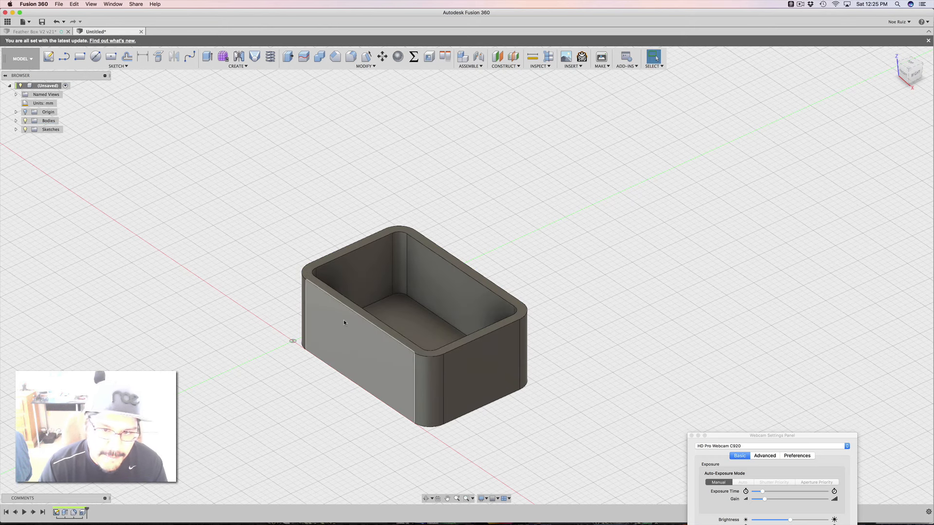
- Set the length user parameter to 60 mm and the width to 40 mm, and close the parameter list
shift+middle_drag(335, 325, 306, 312)
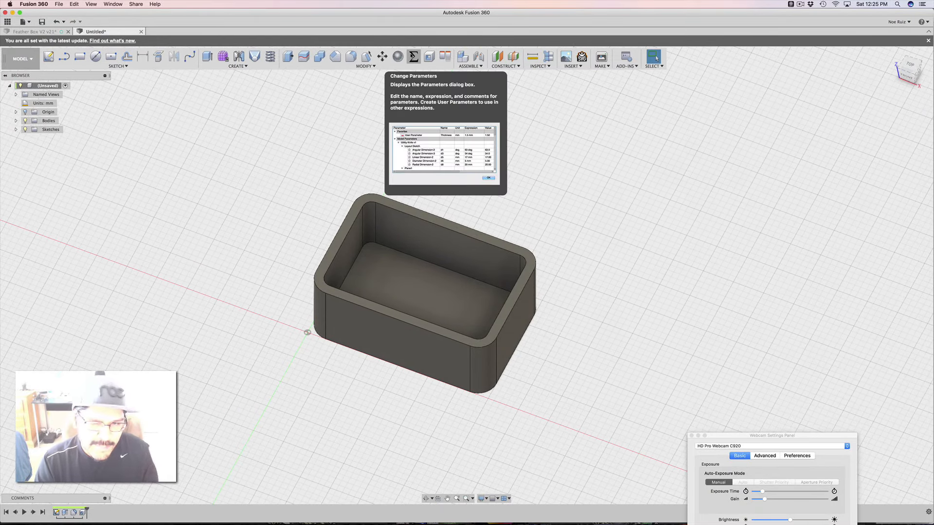
click(413, 56)
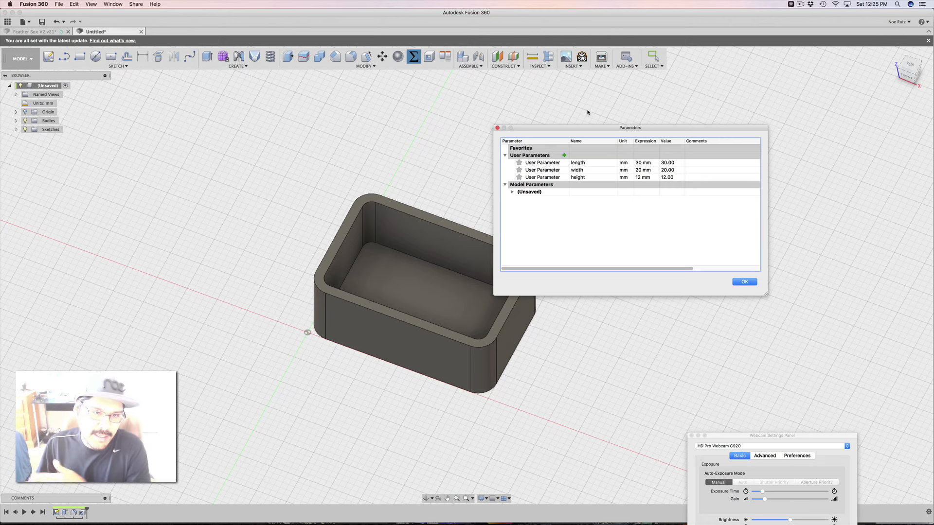
click(642, 163)
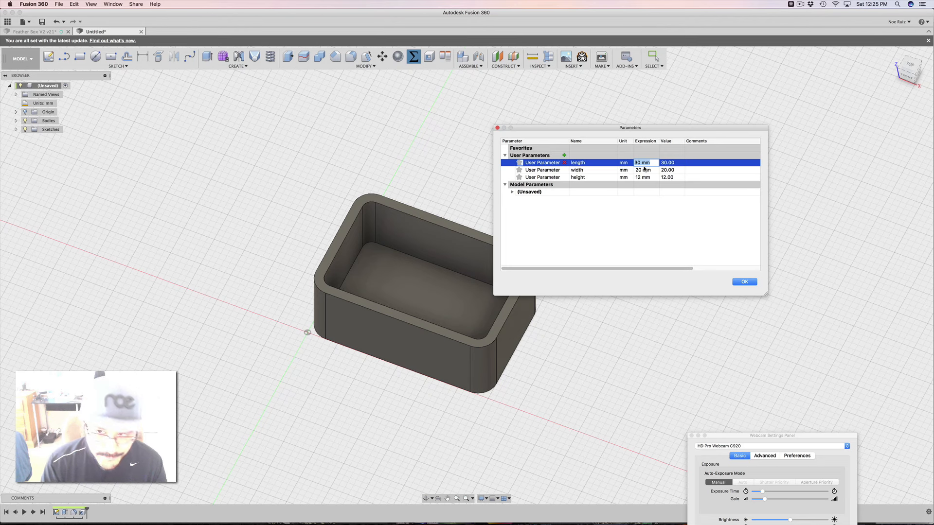
text(60)
key(Return)
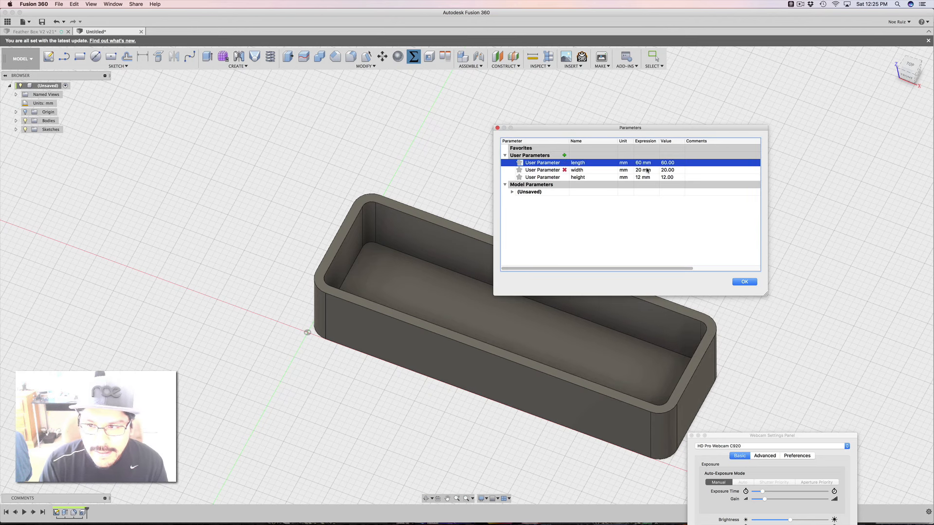
click(642, 170)
text(40)
key(Return)
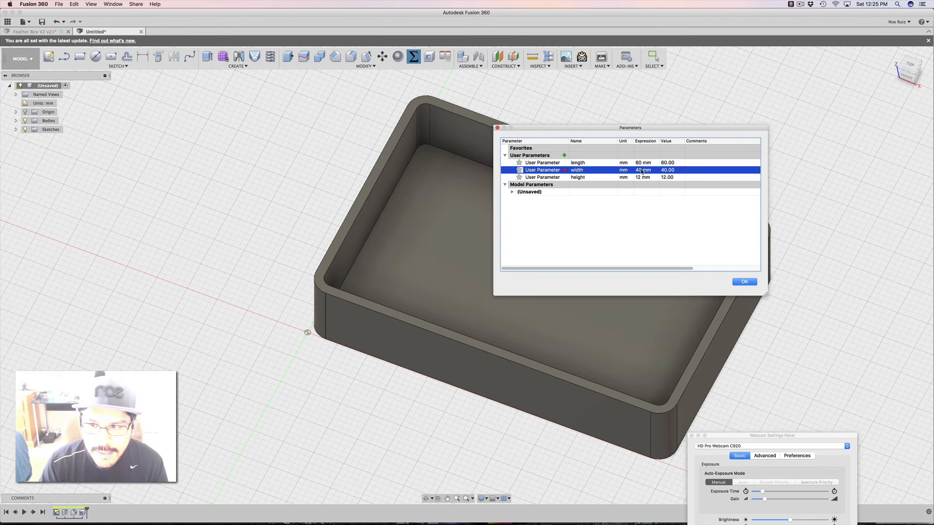
click(744, 282)
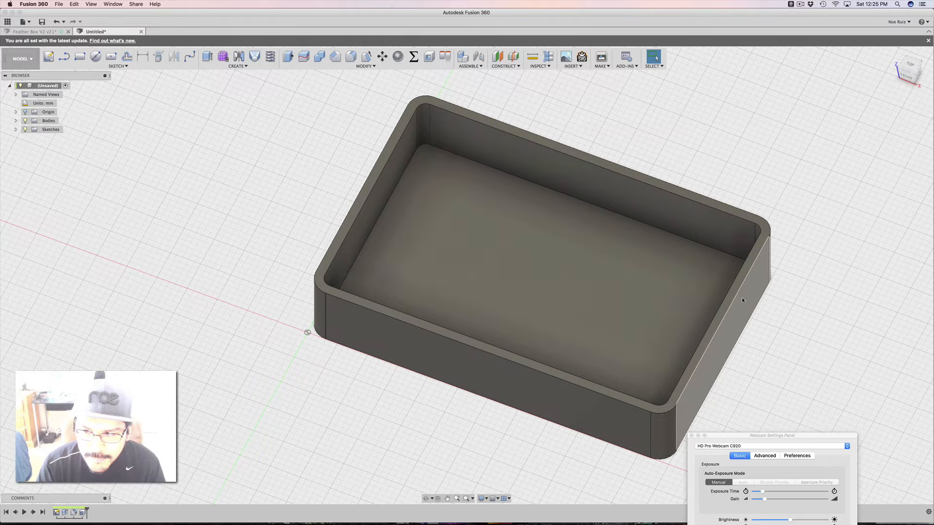
- Examine the resized open box's walls and rounded corners from several sides
scroll(721, 318, down, 3)
middle_drag(748, 311, 611, 295)
shift+middle_drag(611, 296, 626, 277)
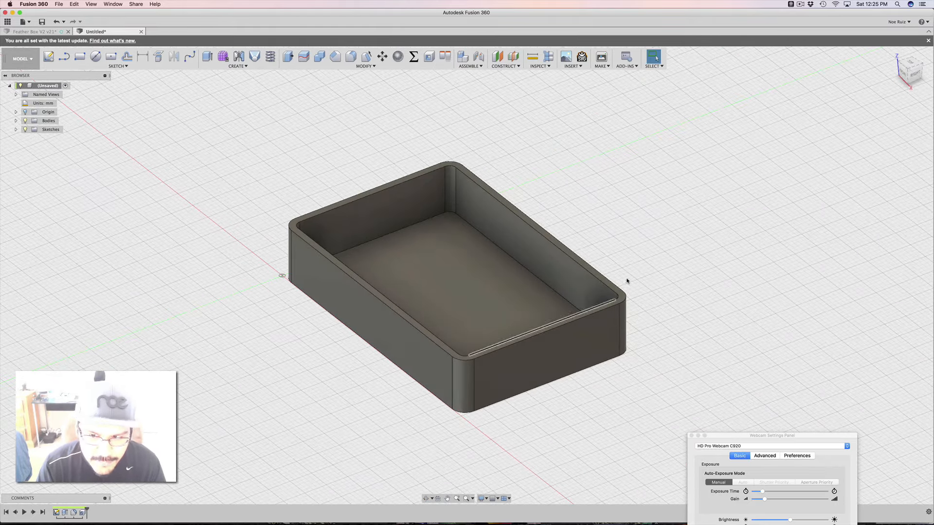
shift+middle_drag(223, 244, 327, 206)
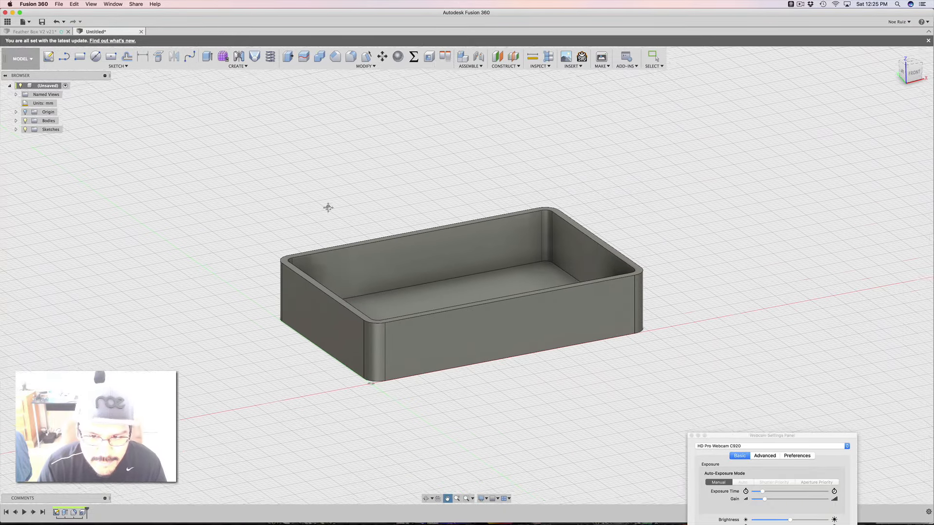
scroll(381, 231, up, 3)
scroll(380, 232, down, 2)
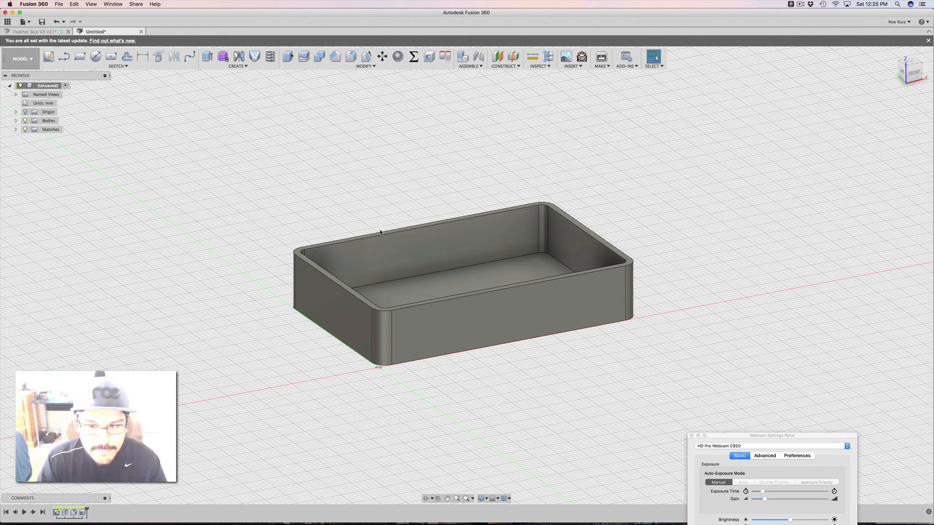
- Start a sketch on the box's long front wall and view the sketch plane head-on
click(493, 307)
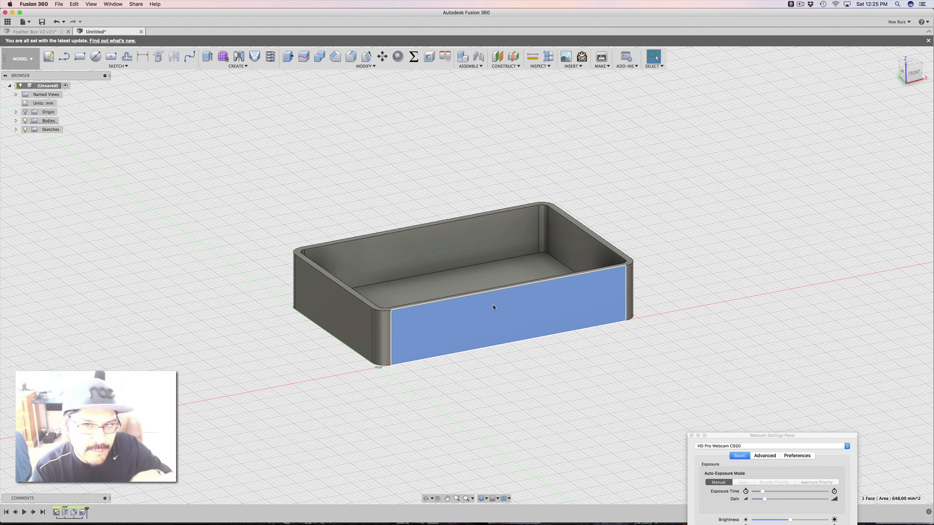
click(622, 431)
shift+middle_drag(603, 383, 555, 380)
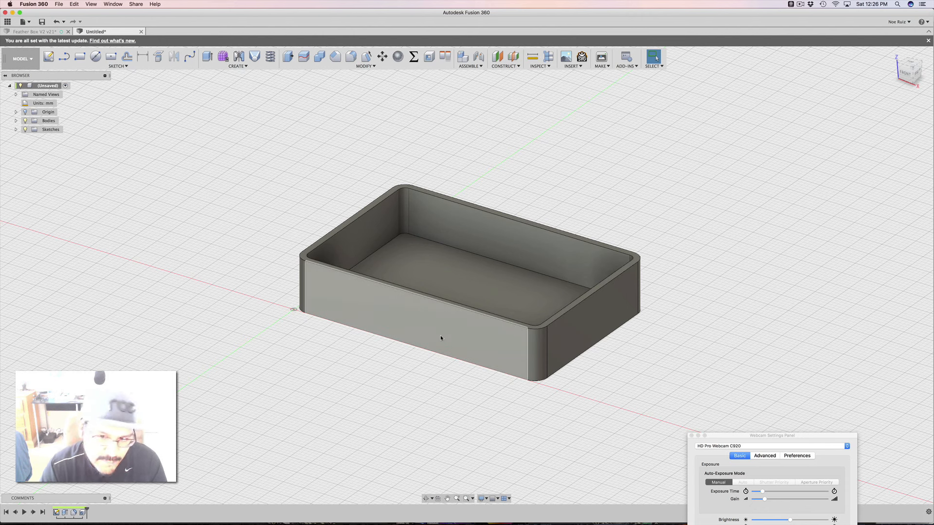
click(390, 319)
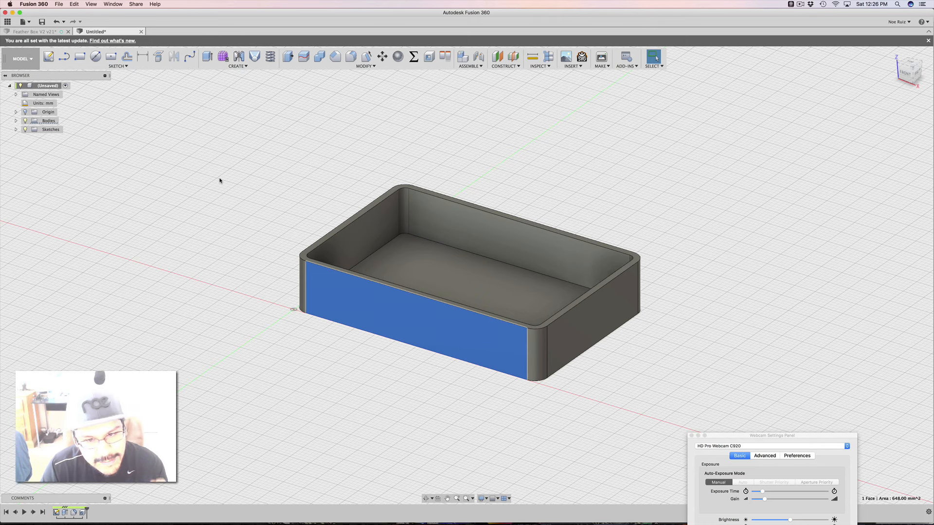
click(51, 61)
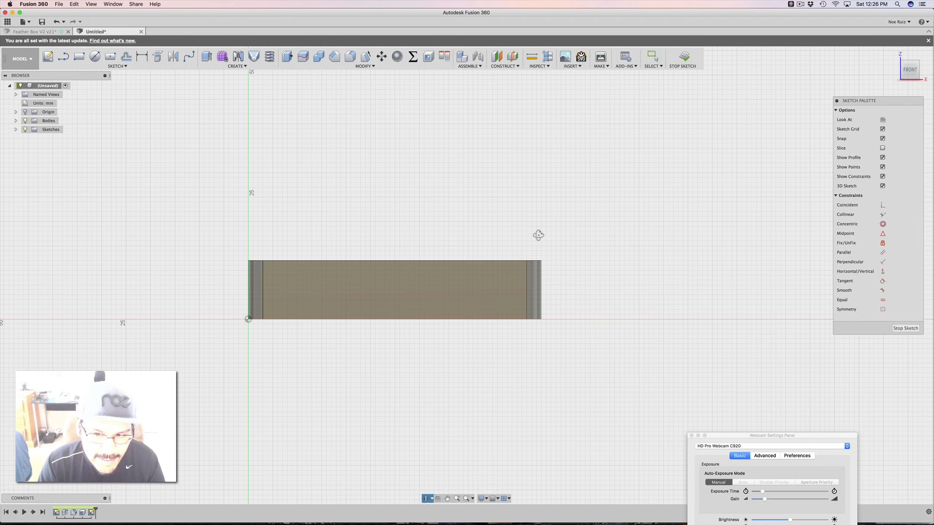
shift+middle_drag(539, 235, 562, 280)
middle_drag(616, 88, 636, 117)
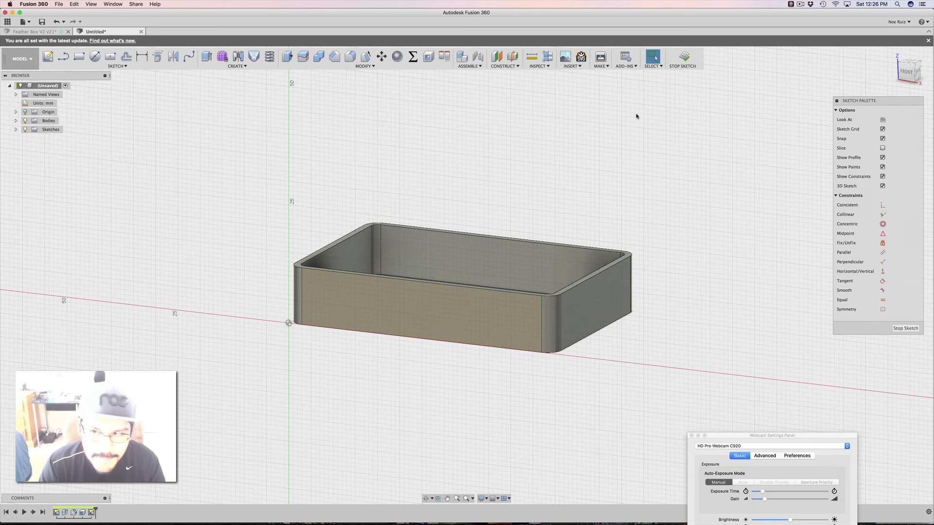
scroll(532, 174, up, 1)
scroll(532, 174, down, 1)
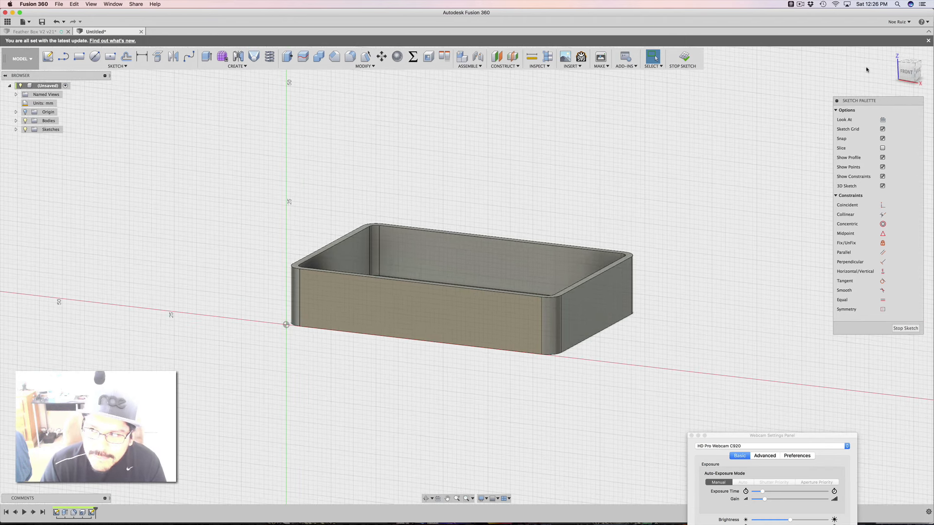
click(906, 72)
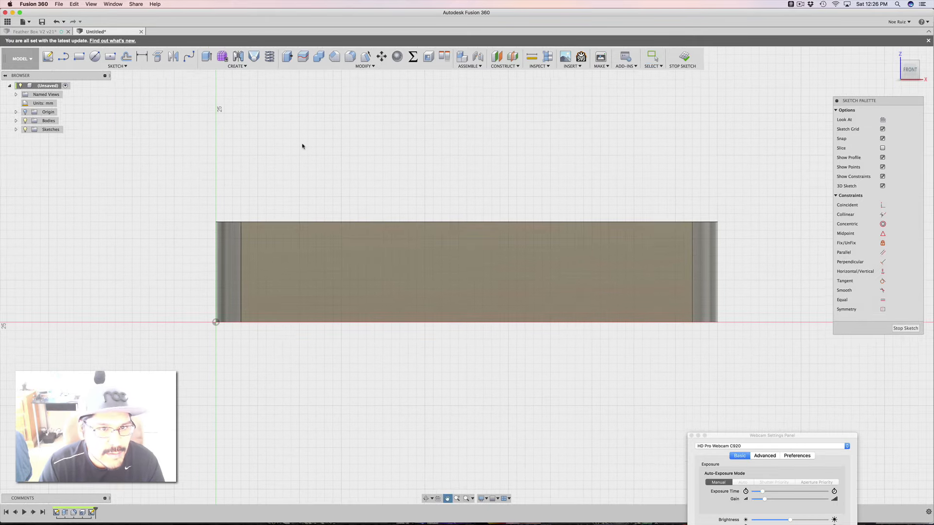
- Sketch a small horizontal two-point rectangle slightly above mid-height, near the middle of the front face
click(79, 56)
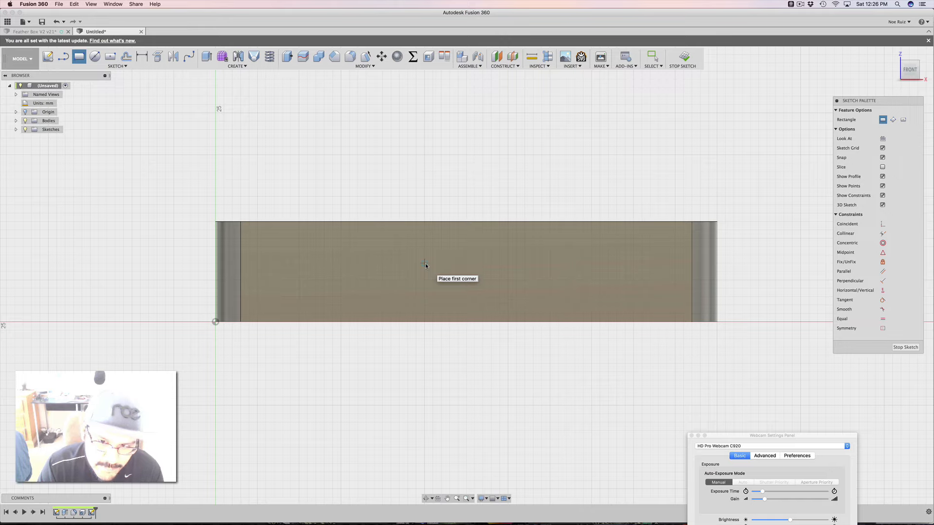
click(424, 280)
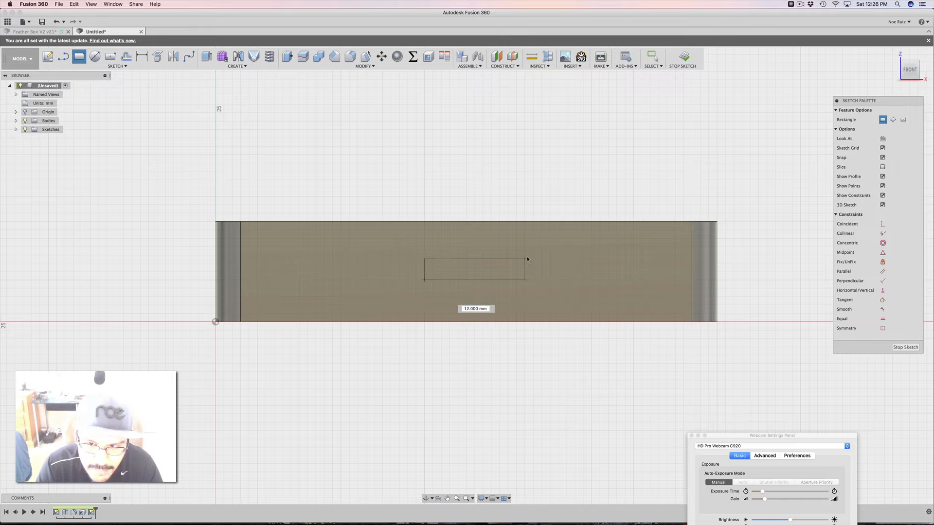
click(550, 246)
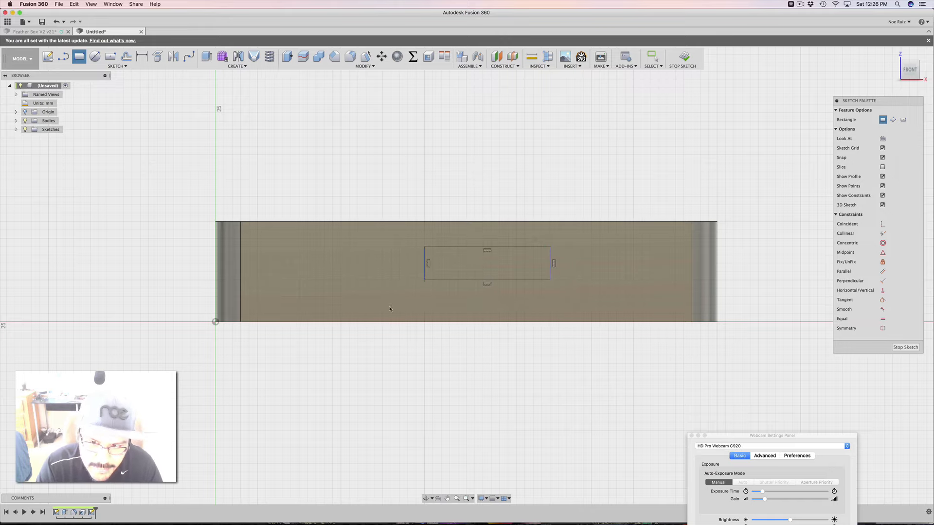
- Extrude the rectangle profile 2 mm outward from the front wall to form a handle
scroll(532, 209, up, 2)
scroll(552, 198, down, 3)
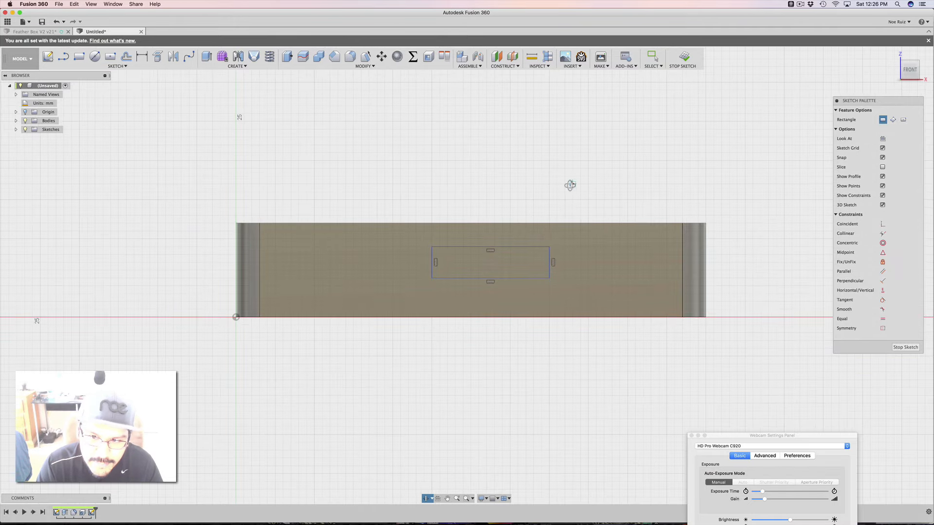
shift+middle_drag(571, 186, 557, 193)
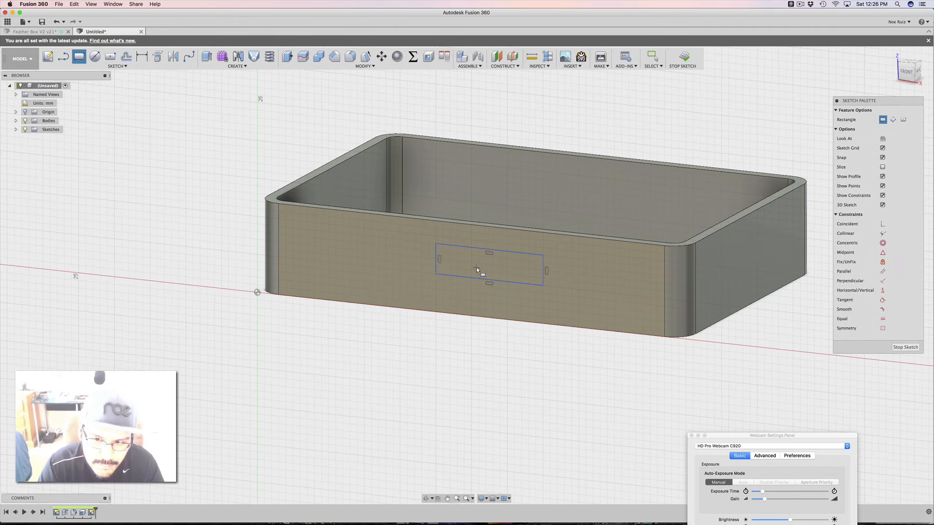
key(e)
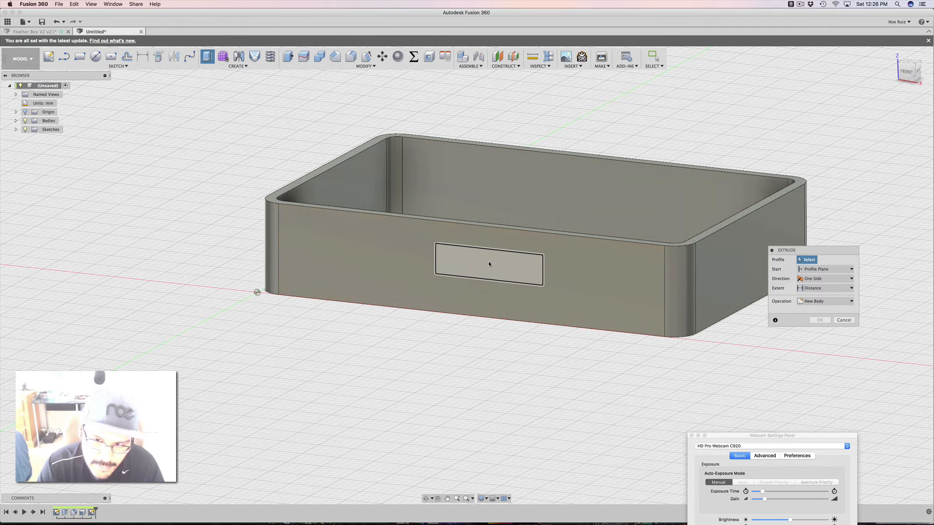
click(489, 263)
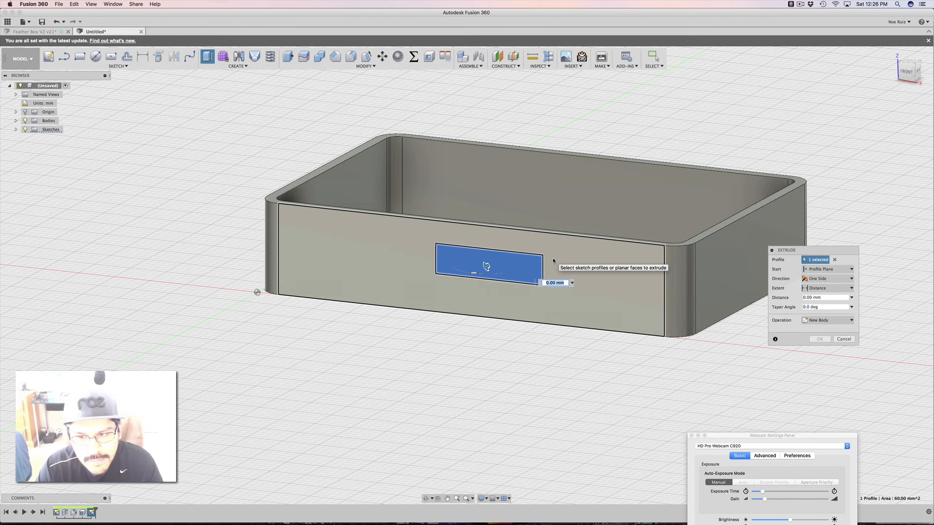
text(2)
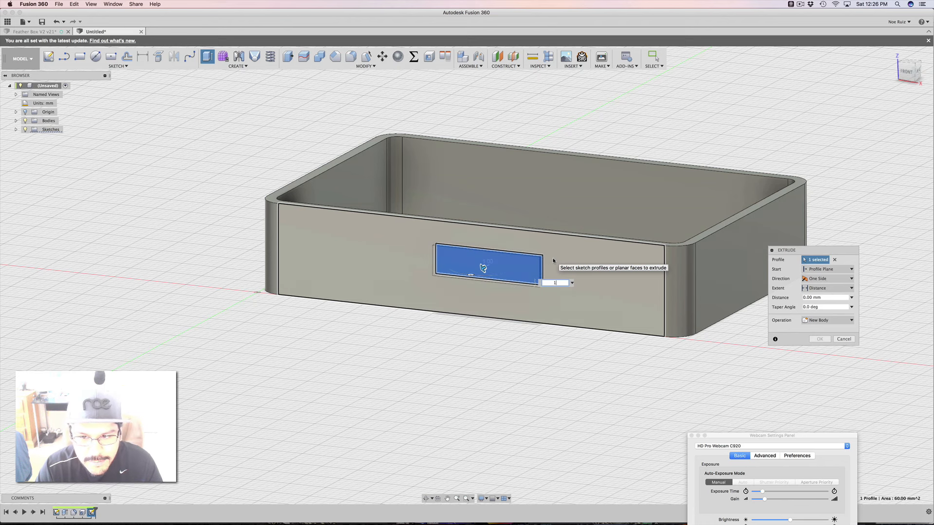
key(Return)
shift+middle_drag(553, 260, 441, 317)
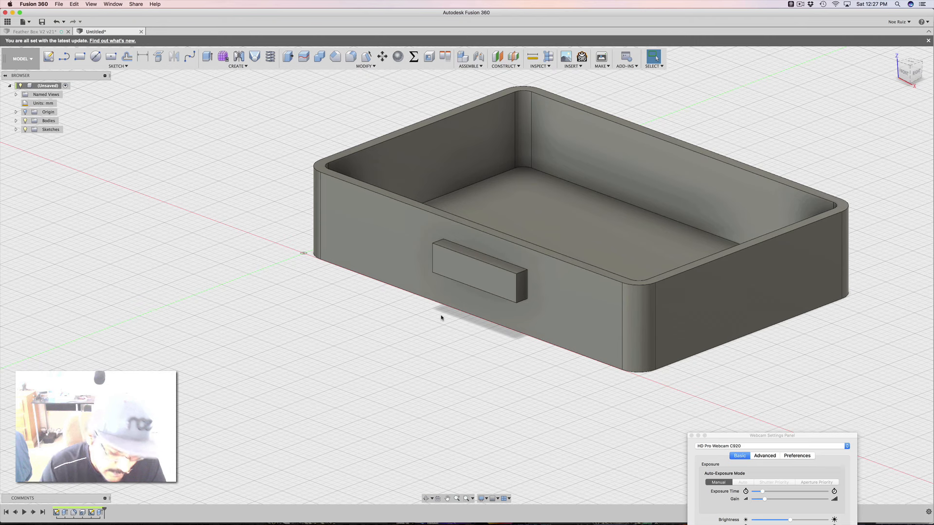
- Chamfer the handle's upper and lower outer long edges with an equal distance of 1 mm
key(s)
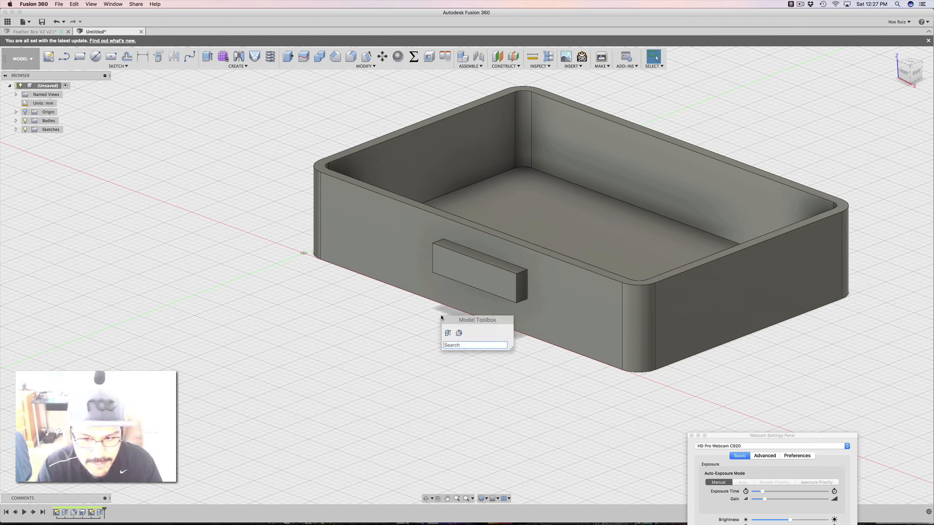
text(cham)
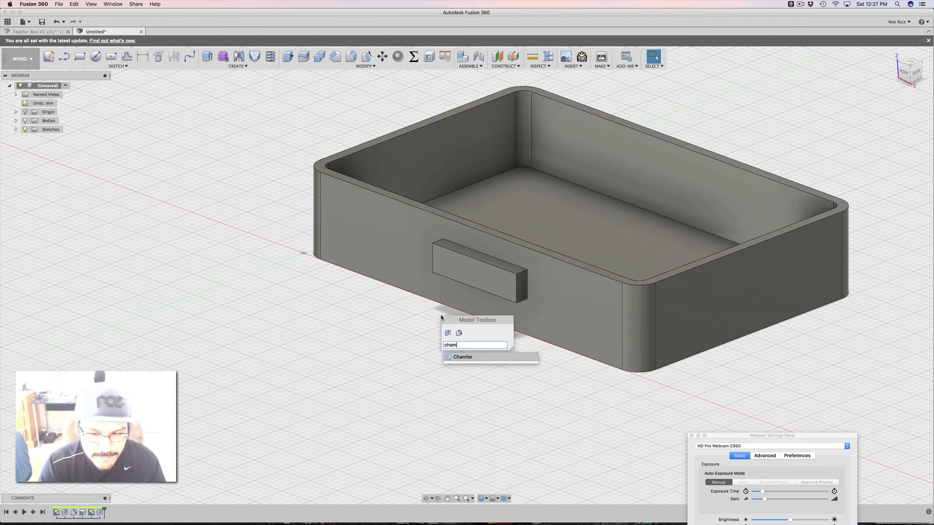
key(Return)
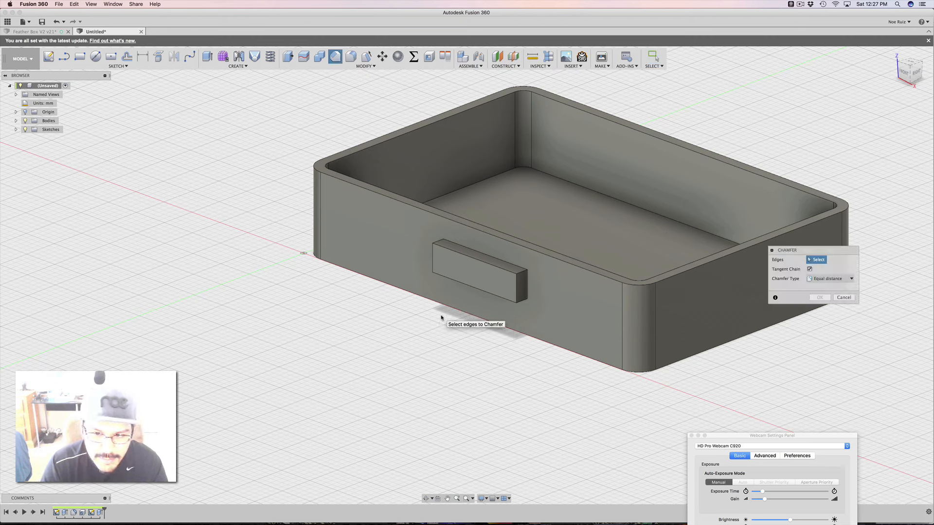
click(467, 255)
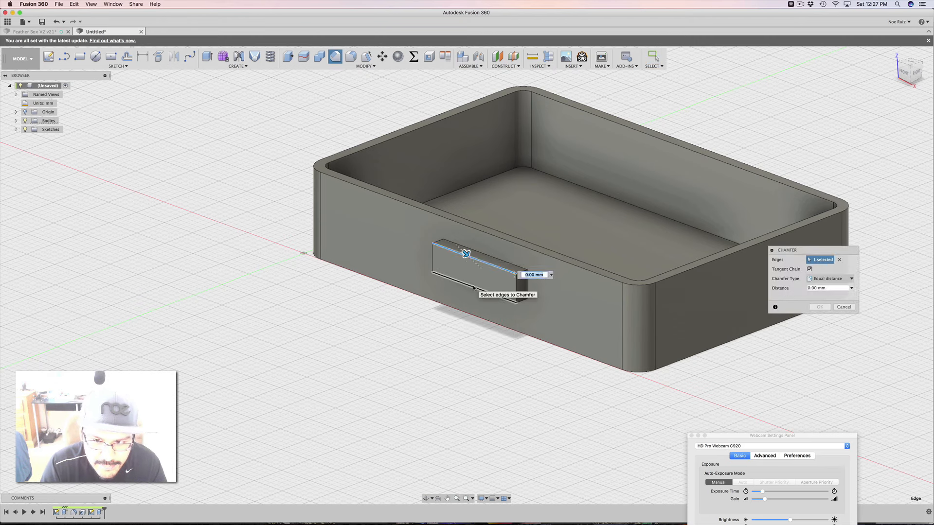
click(472, 280)
text(1)
key(Return)
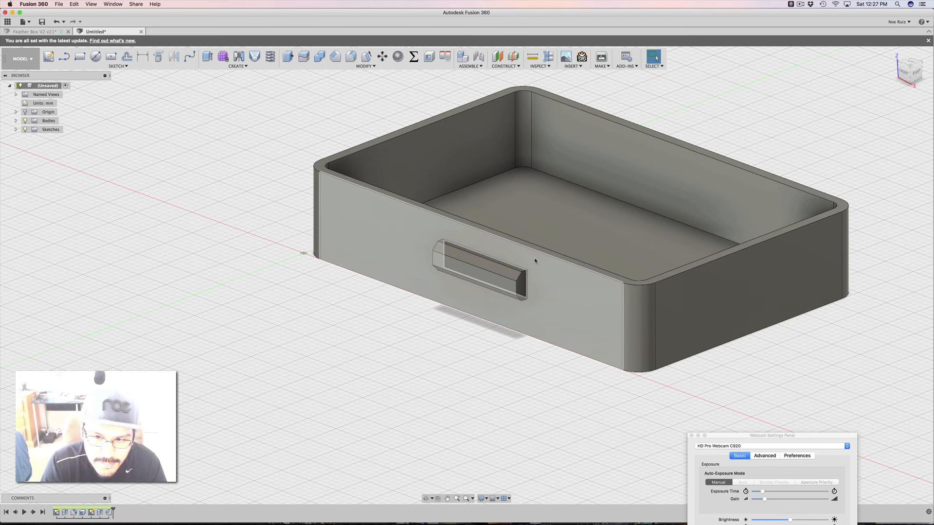
- Edit the handle's extrusion and shorten its distance so it protrudes less from the front wall
scroll(470, 267, up, 3)
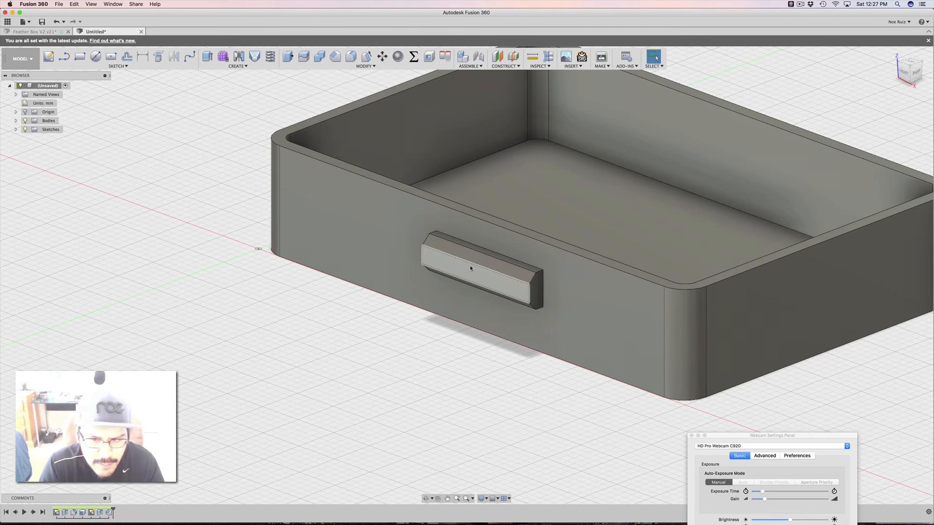
double_click(98, 512)
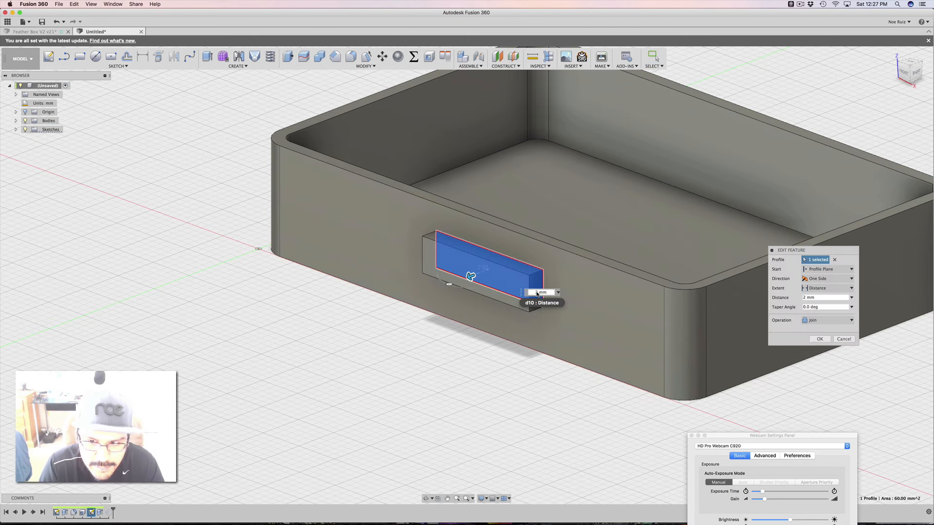
key(Return)
- Examine the chamfered handle and the open box from several angles and distances
scroll(470, 276, down, 3)
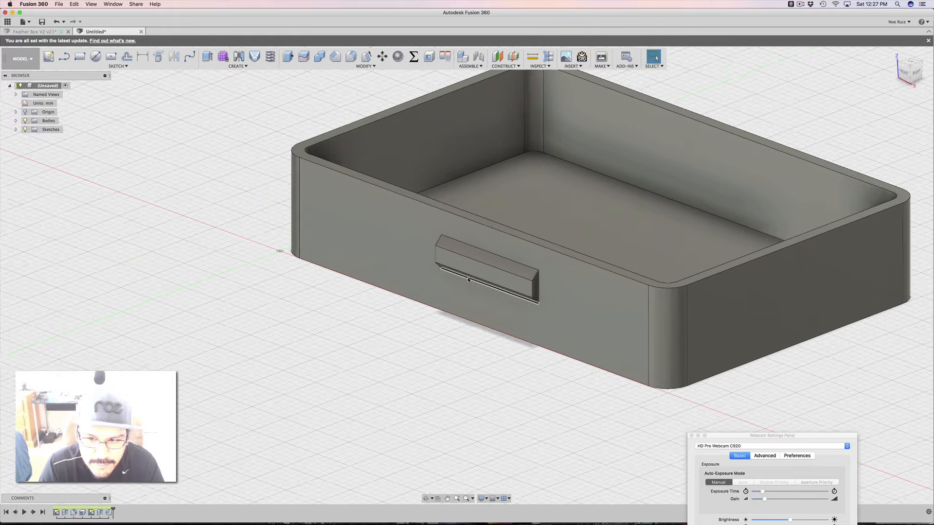
shift+middle_drag(403, 276, 327, 304)
scroll(482, 269, up, 3)
scroll(492, 256, down, 6)
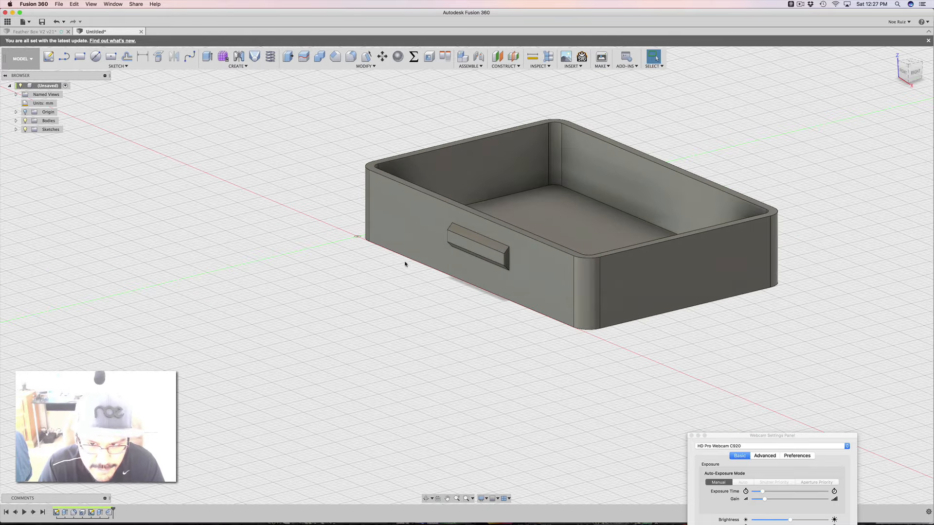
shift+middle_drag(406, 265, 573, 308)
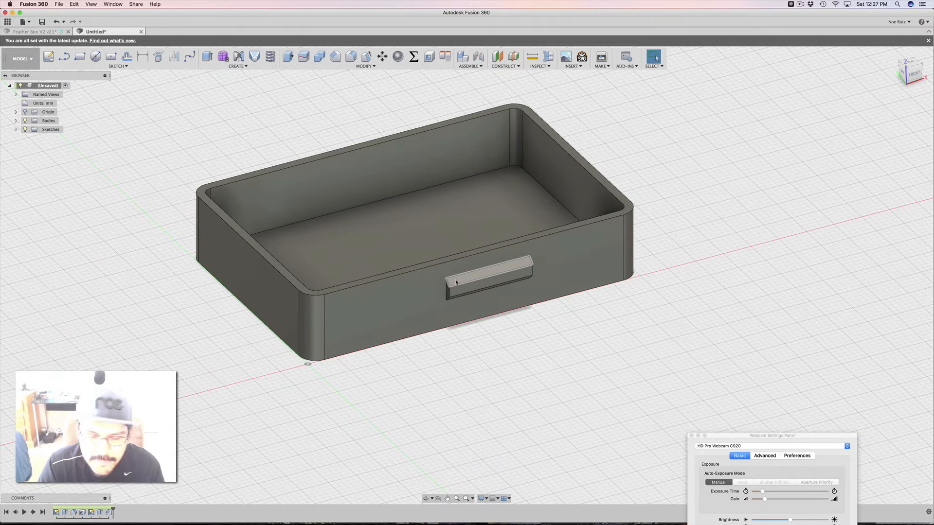
scroll(453, 193, down, 1)
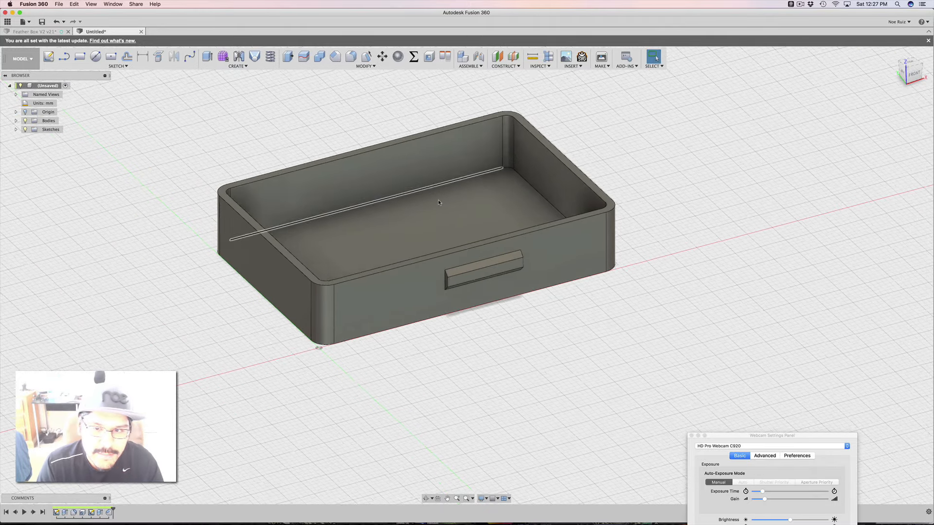
scroll(465, 252, up, 3)
scroll(465, 251, down, 2)
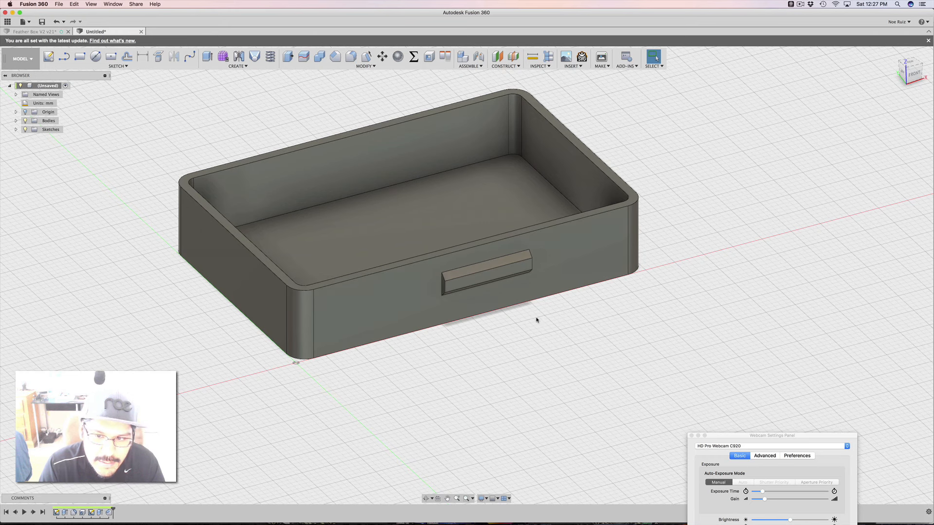
scroll(540, 320, down, 2)
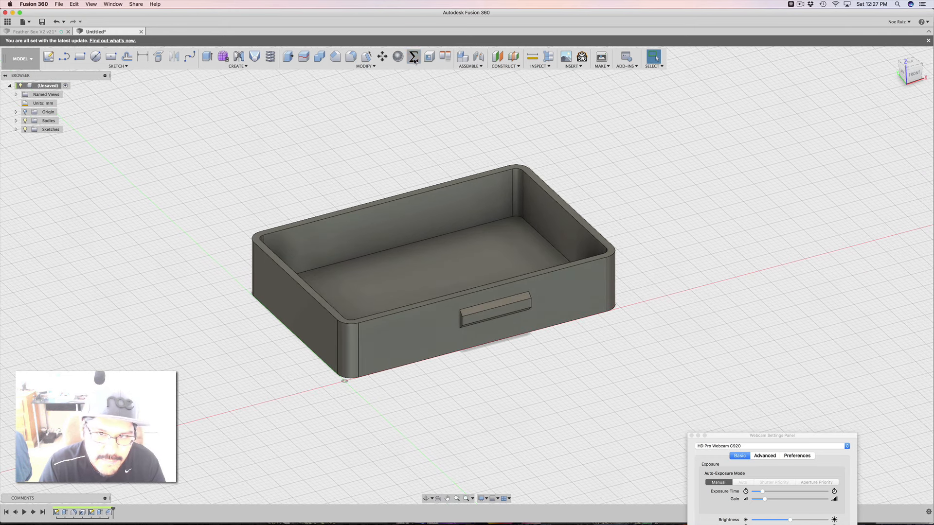
- Set the length user parameter to 30 mm and check the handle's position on the resized box
click(413, 57)
drag(615, 133, 763, 116)
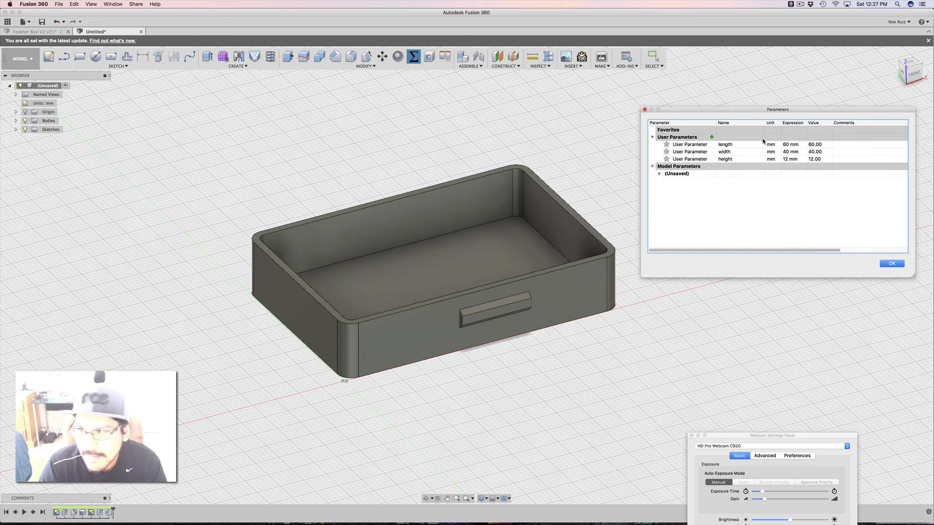
double_click(788, 145)
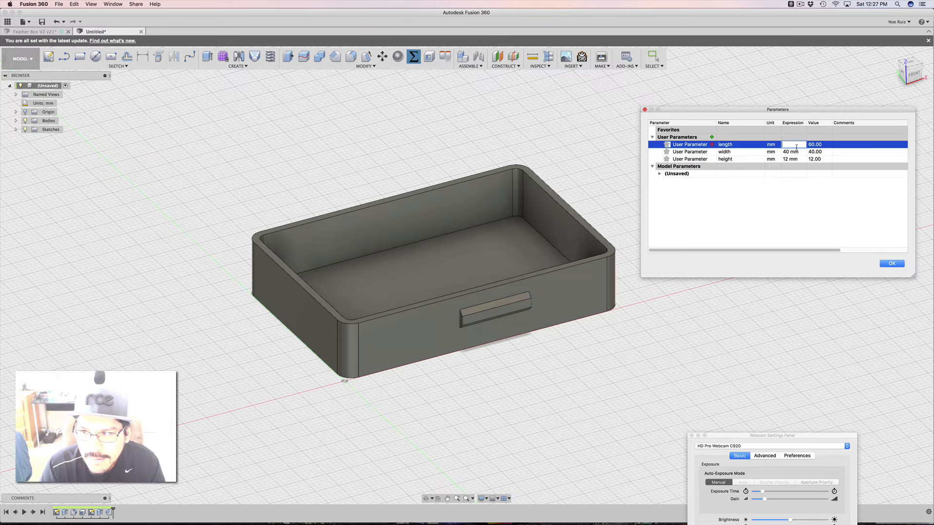
key(Return)
shift+middle_drag(559, 319, 389, 306)
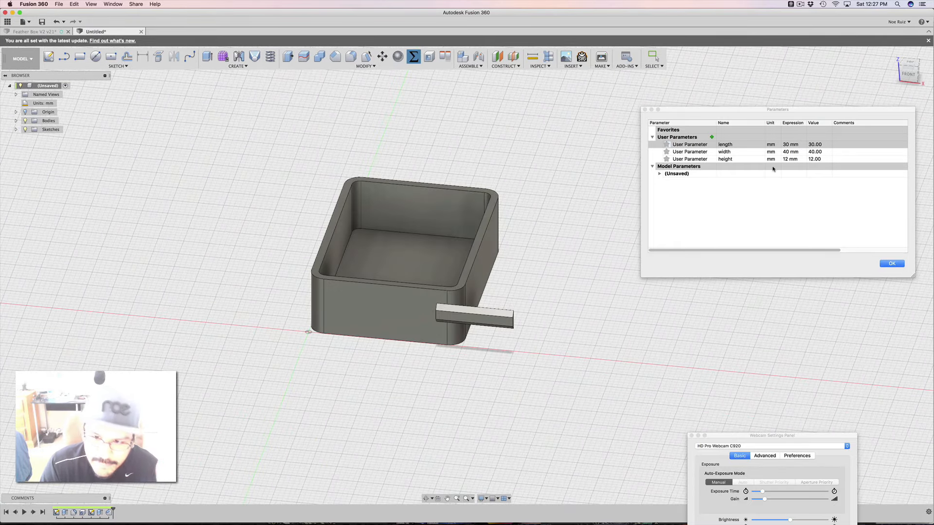
- Set the width and height user parameters to 20 mm each and check the handle's position from the front
click(787, 154)
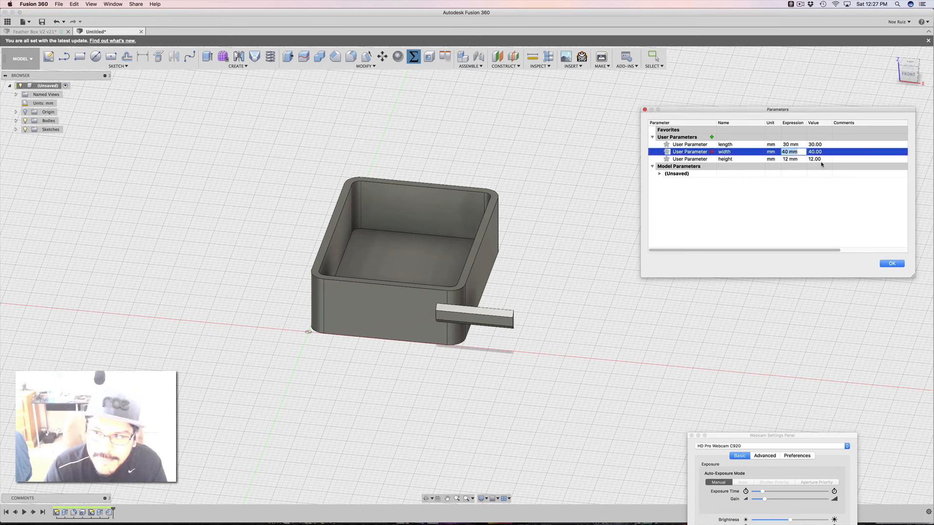
text(20)
key(Return)
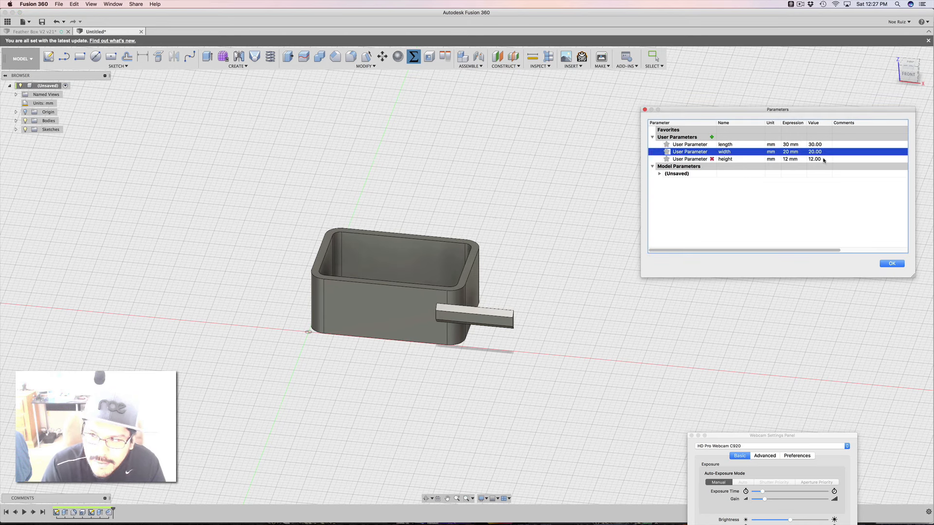
click(789, 159)
text(30)
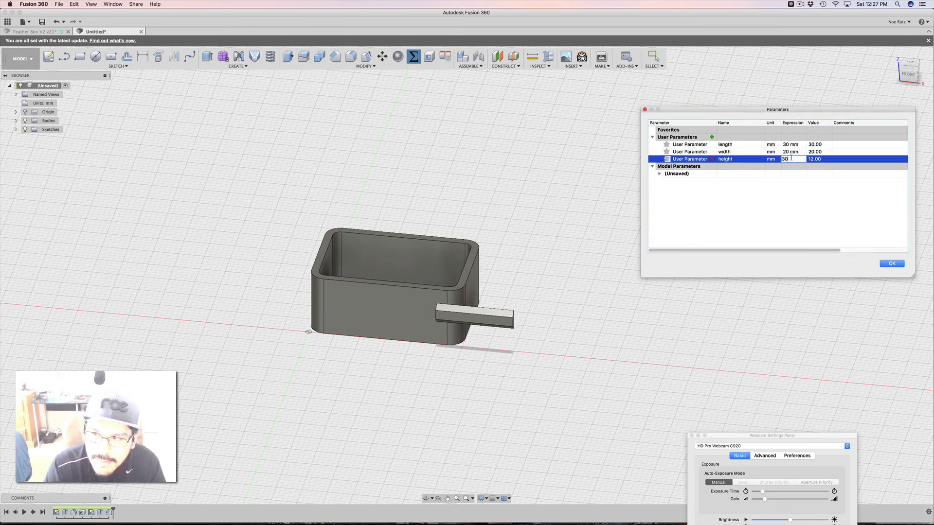
text(20)
key(Return)
mouse_move(631, 369)
shift+middle_down()
mouse_move(554, 367)
mouse_move(576, 349)
mouse_move(627, 358)
shift+middle_up()
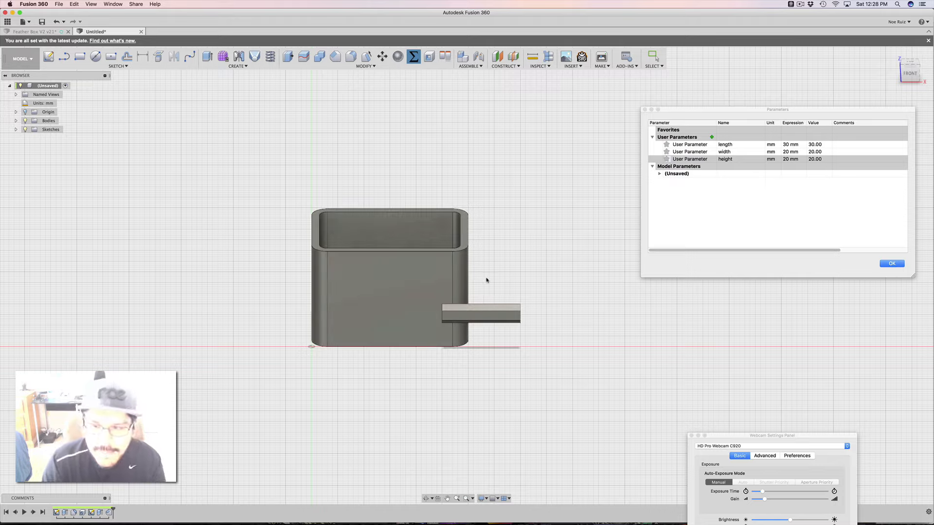
click(891, 264)
middle_drag(514, 266, 554, 292)
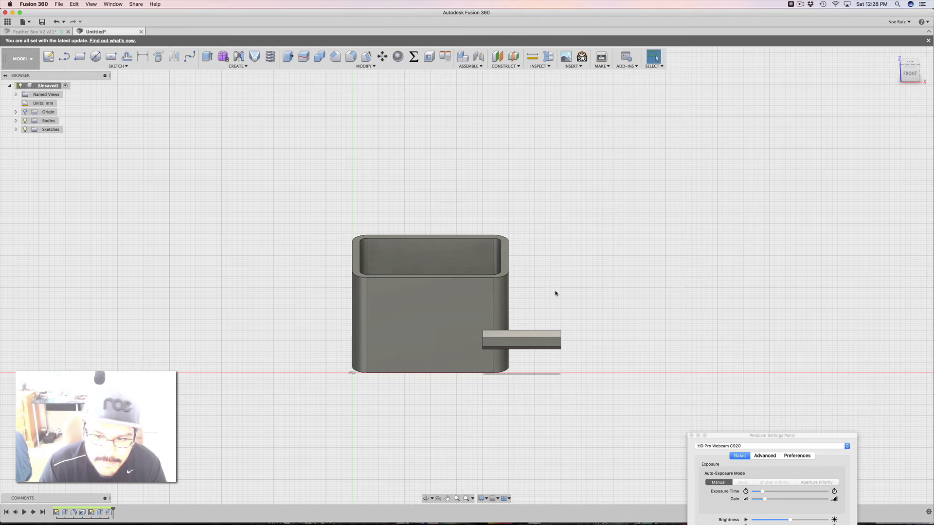
- Edit the handle's sketch and move its rectangle onto the middle area of the box's front face
click(89, 513)
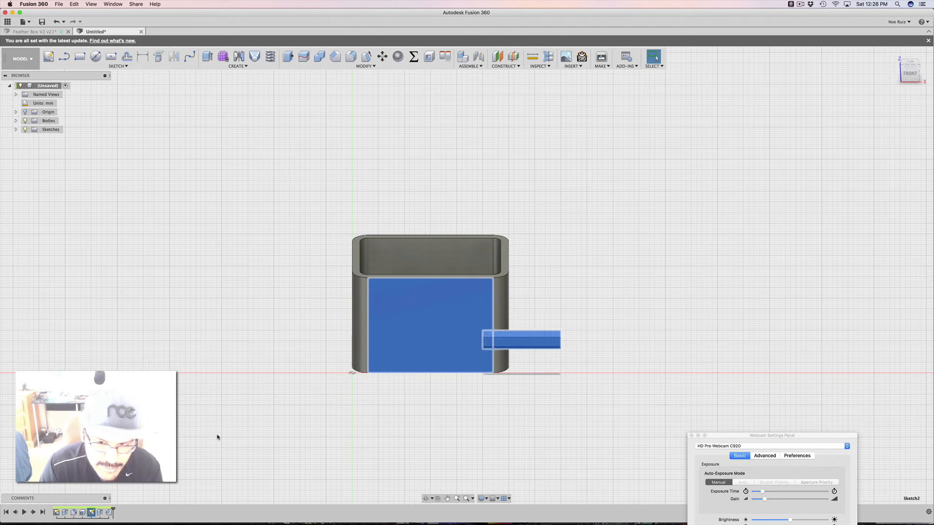
double_click(91, 512)
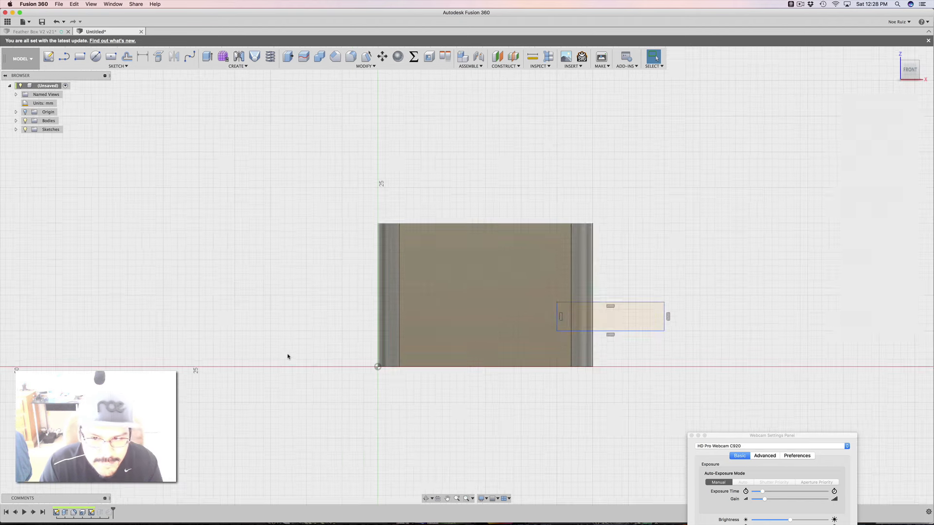
middle_drag(425, 316, 257, 335)
key(Escape)
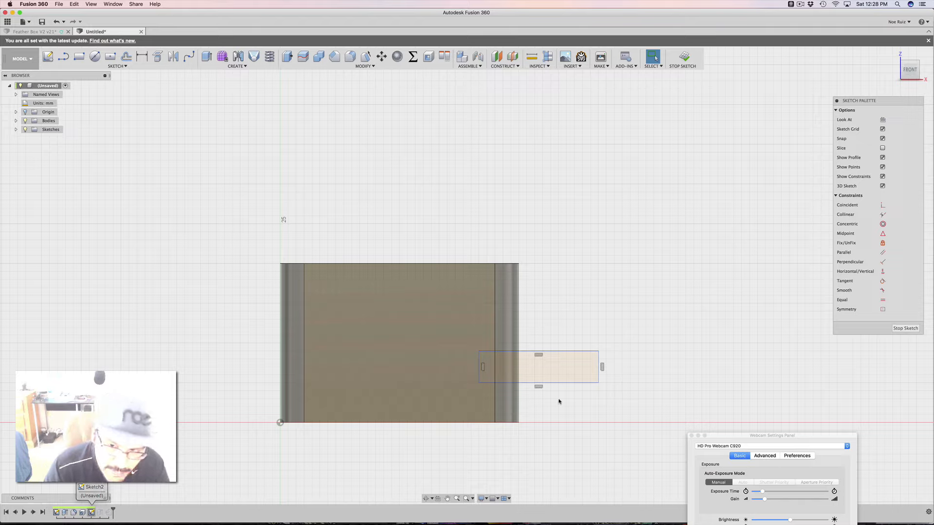
double_click(587, 351)
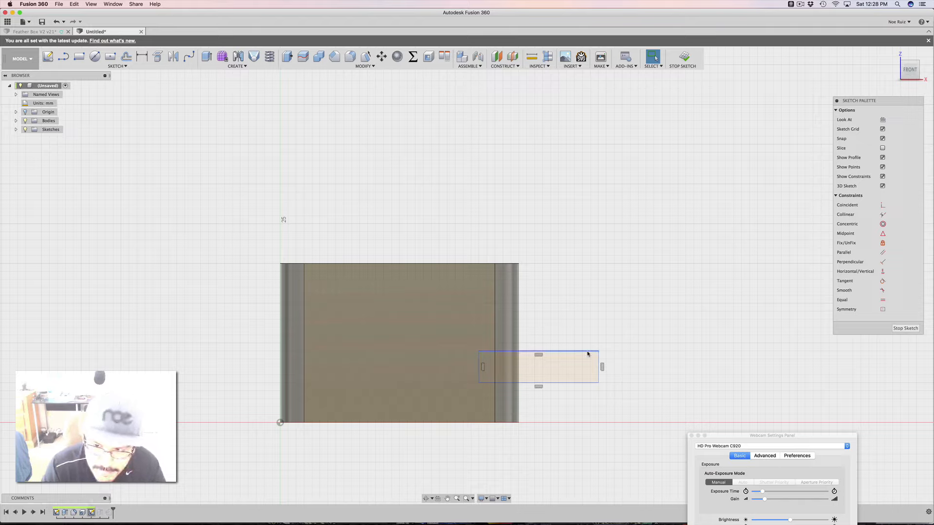
mouse_move(589, 356)
mouse_down()
mouse_move(430, 344)
mouse_move(414, 316)
mouse_up()
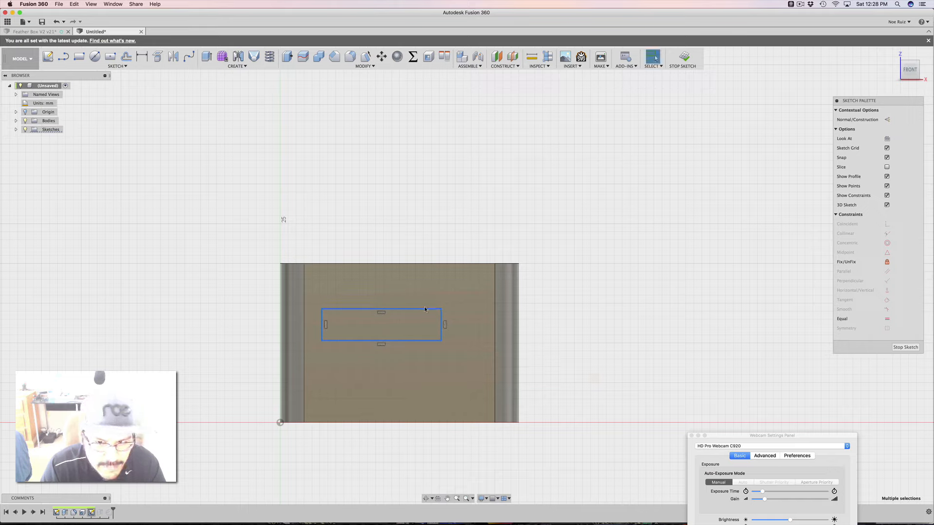
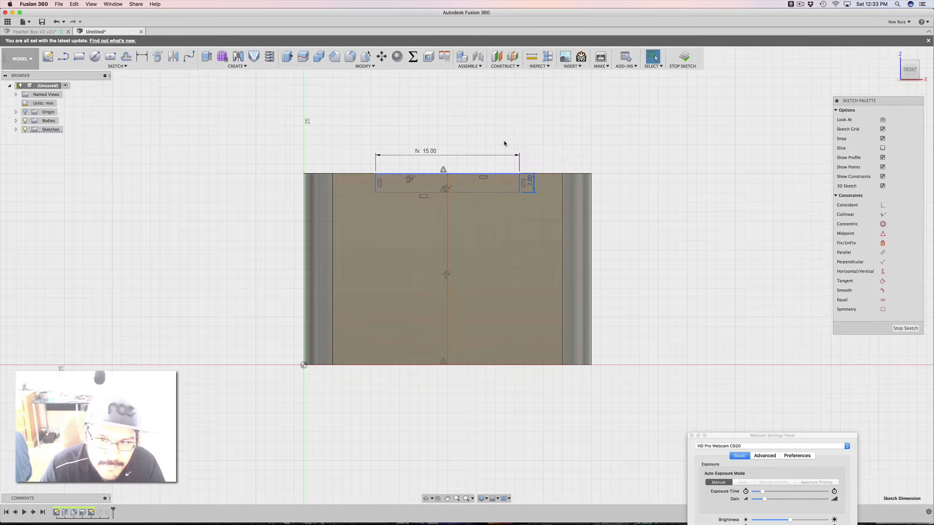
- Finish the handle sketch and inspect the handle at the front wall's upper edge
click(686, 57)
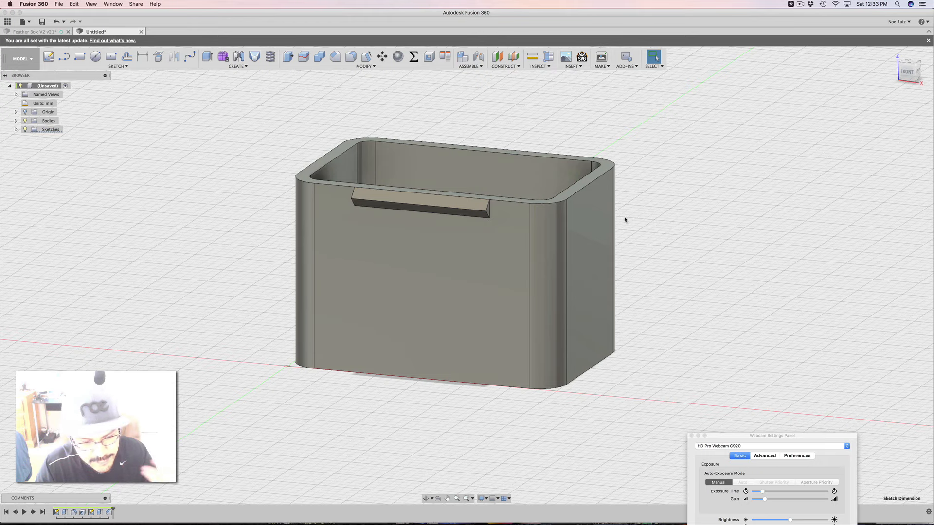
mouse_move(630, 271)
shift+middle_down()
mouse_move(693, 278)
mouse_move(630, 281)
shift+middle_up()
scroll(626, 278, up, 3)
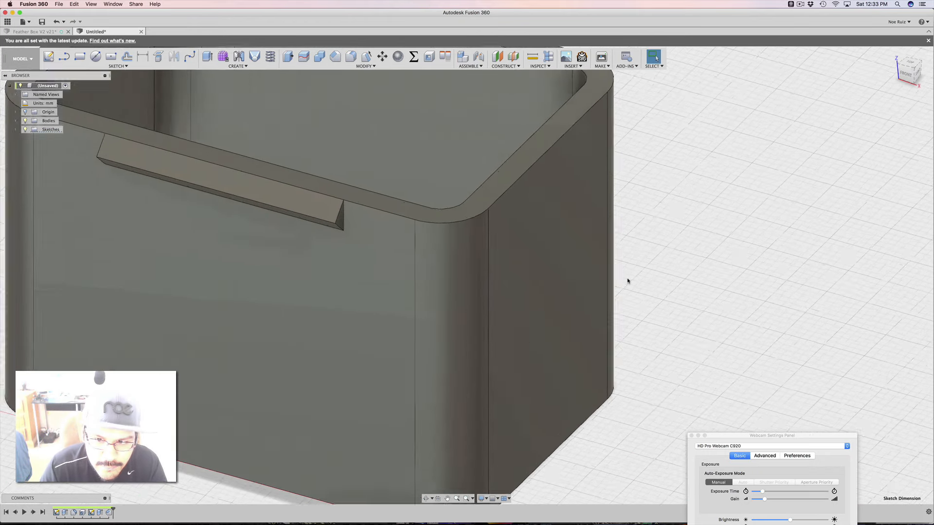
scroll(626, 278, down, 4)
middle_drag(636, 237, 610, 257)
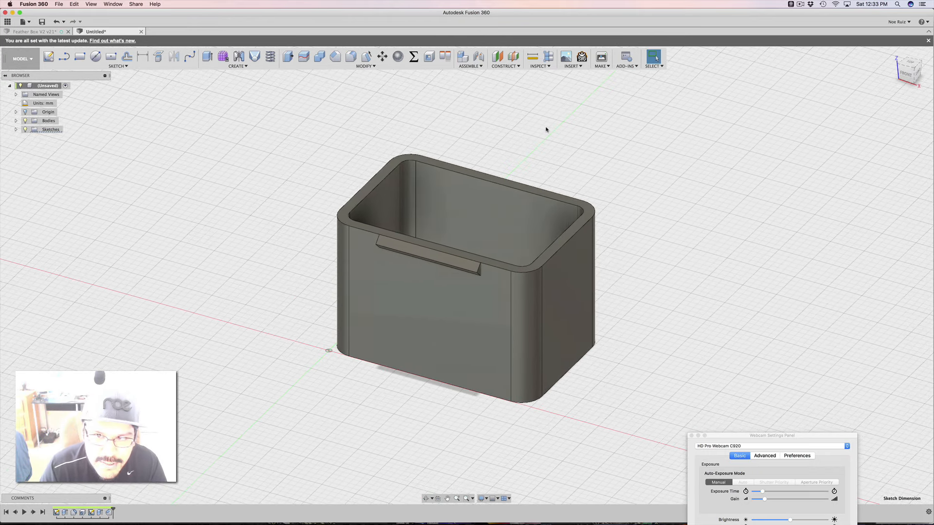
- Set the height user parameter to 12 mm
click(414, 57)
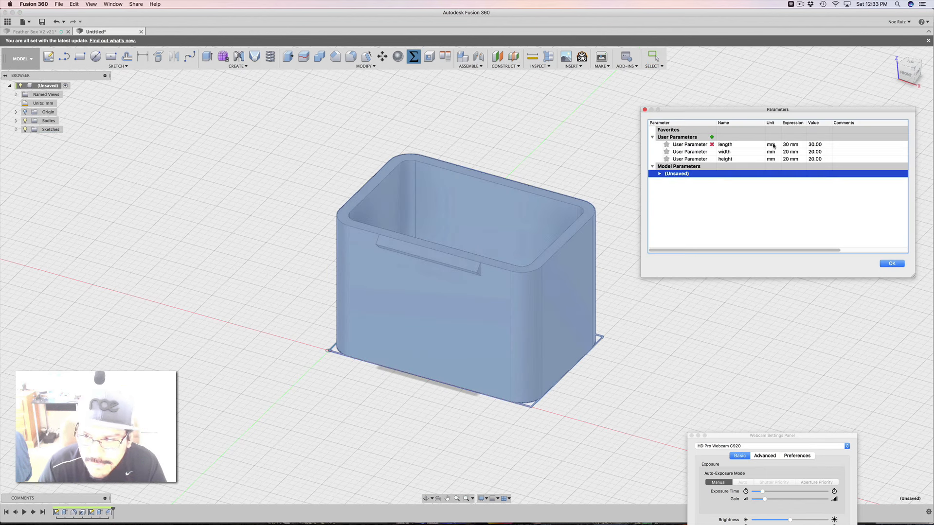
double_click(783, 161)
text(12)
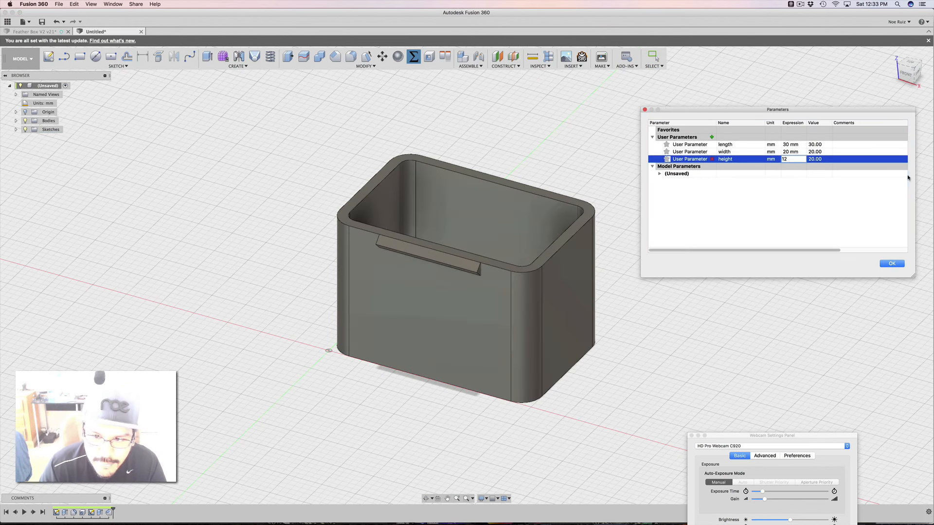
key(Return)
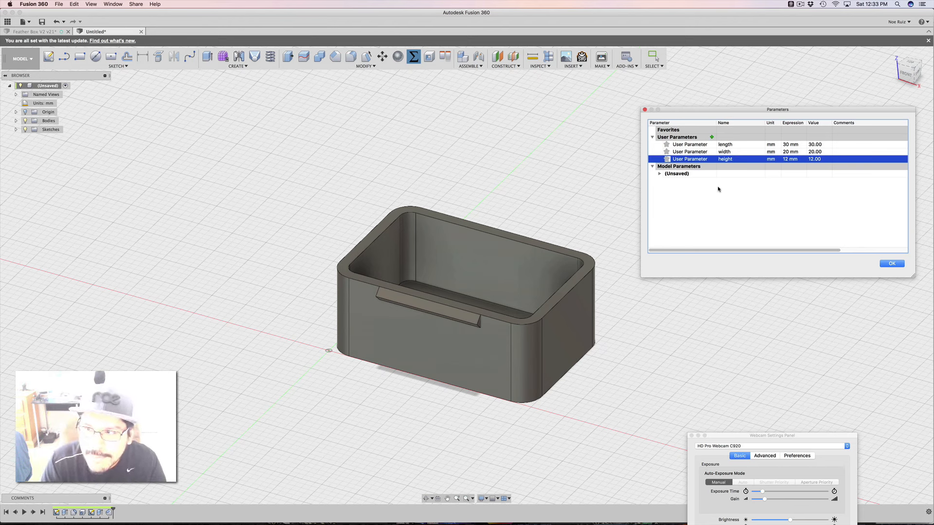
- Set the length user parameter to 60 mm and check that the handle scales and stays centered
double_click(783, 144)
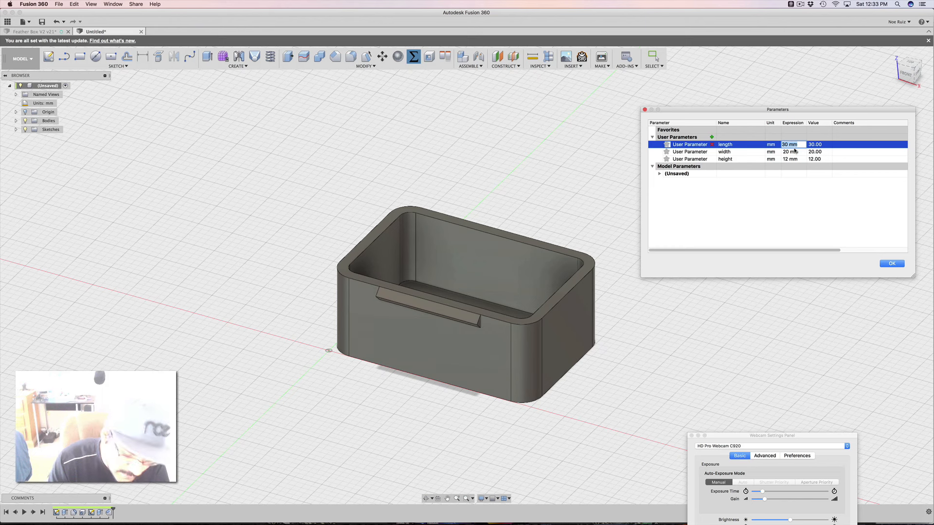
text(60)
key(Return)
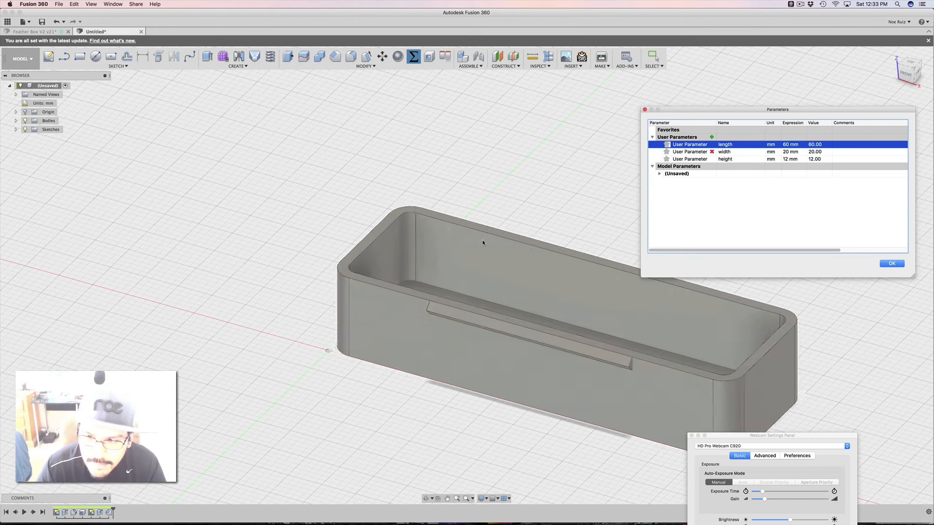
scroll(483, 242, down, 2)
middle_drag(544, 180, 453, 190)
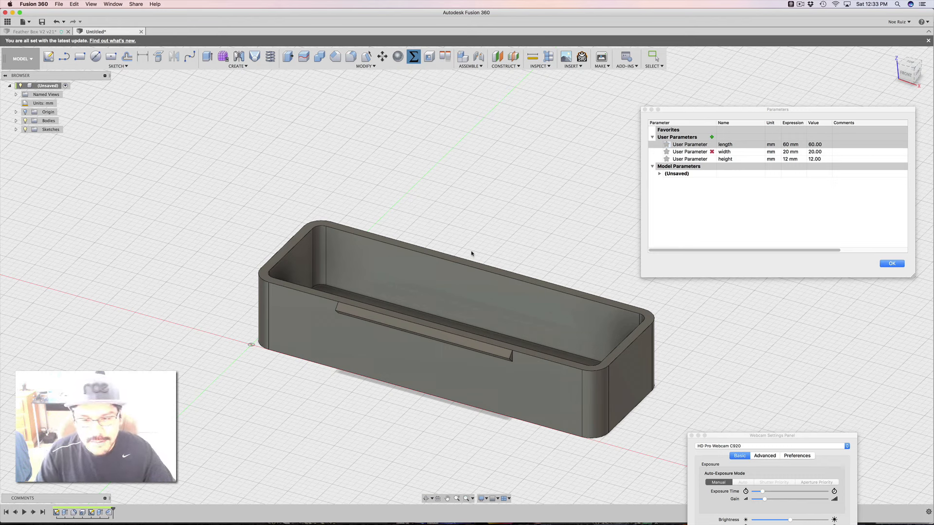
shift+middle_drag(470, 237, 554, 219)
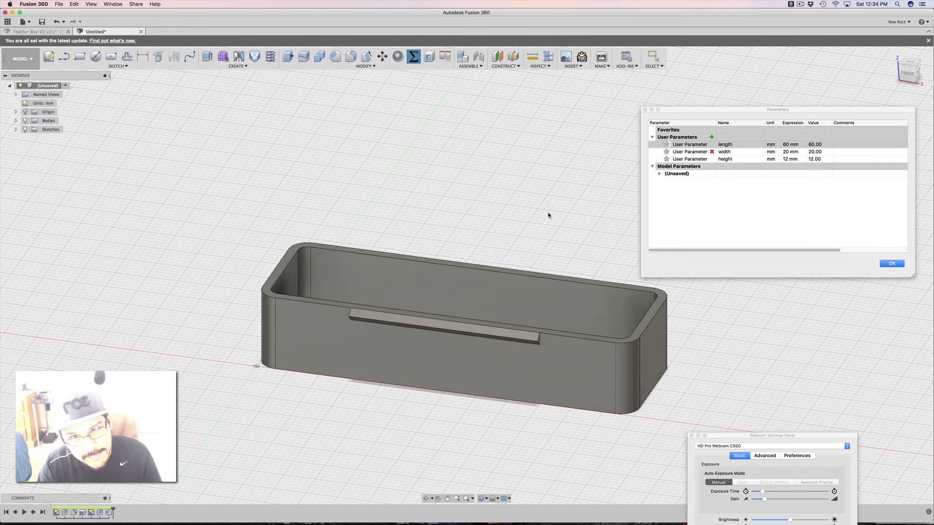
- Set the length user parameter back to 30 mm and close the parameters
double_click(787, 144)
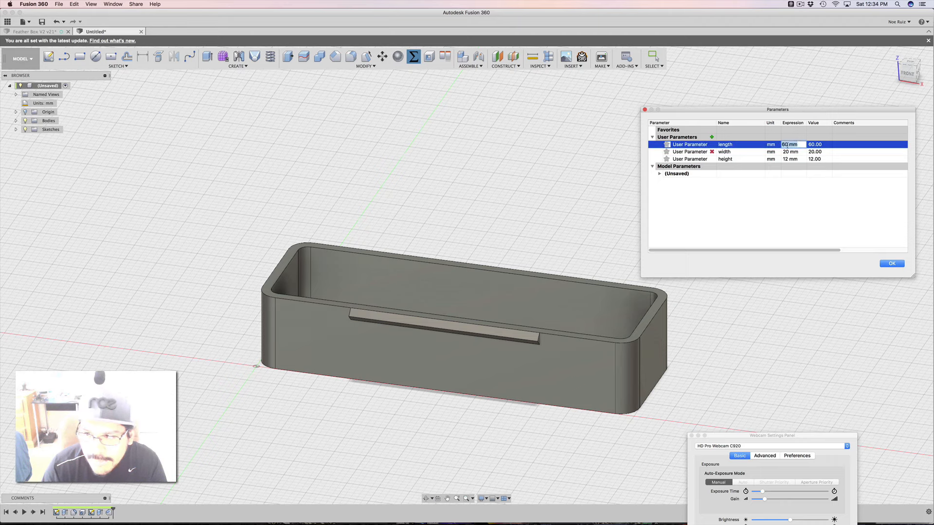
text(30)
key(Return)
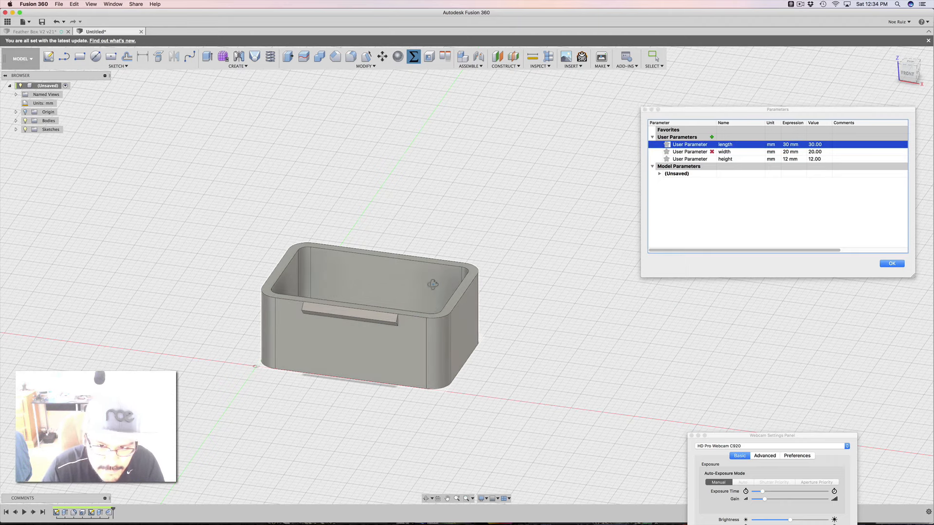
shift+middle_drag(434, 284, 445, 316)
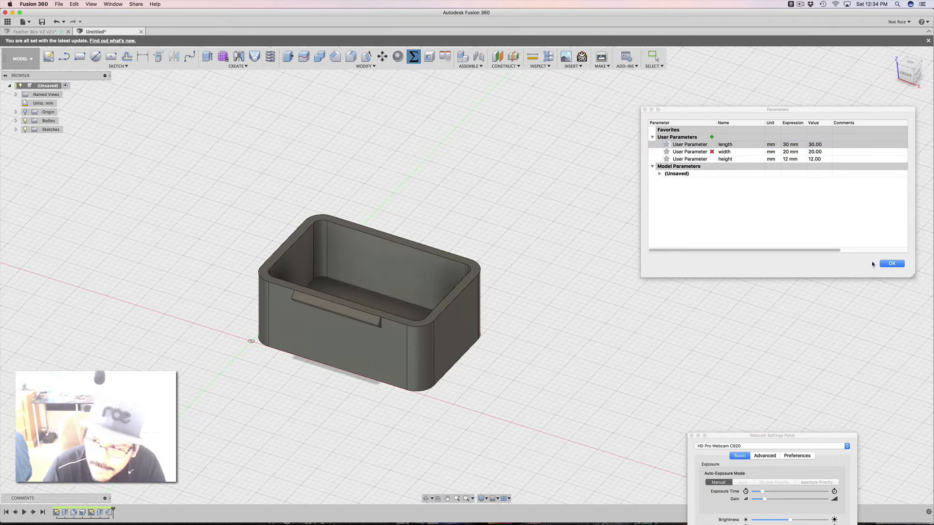
click(885, 261)
click(885, 262)
middle_drag(619, 209, 663, 250)
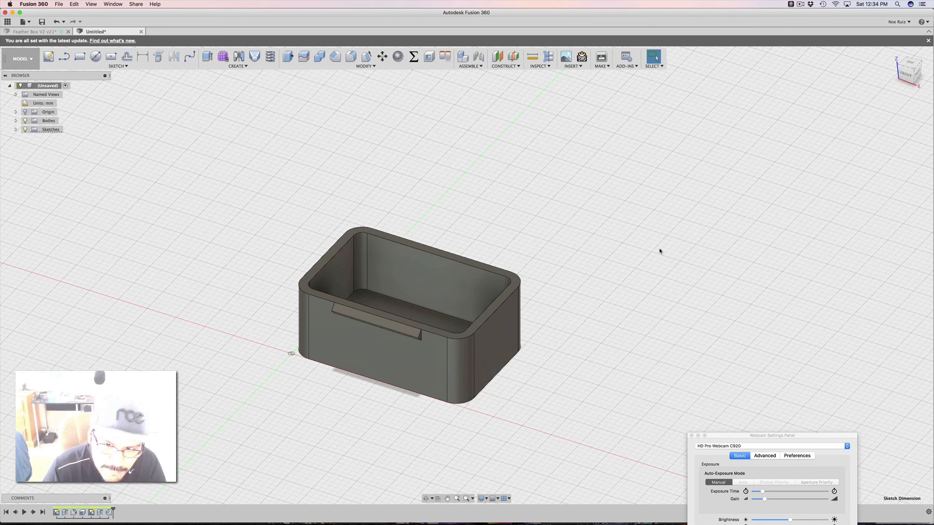
- Construct a midplane between the box's front and back outer faces
shift+middle_drag(398, 307, 427, 287)
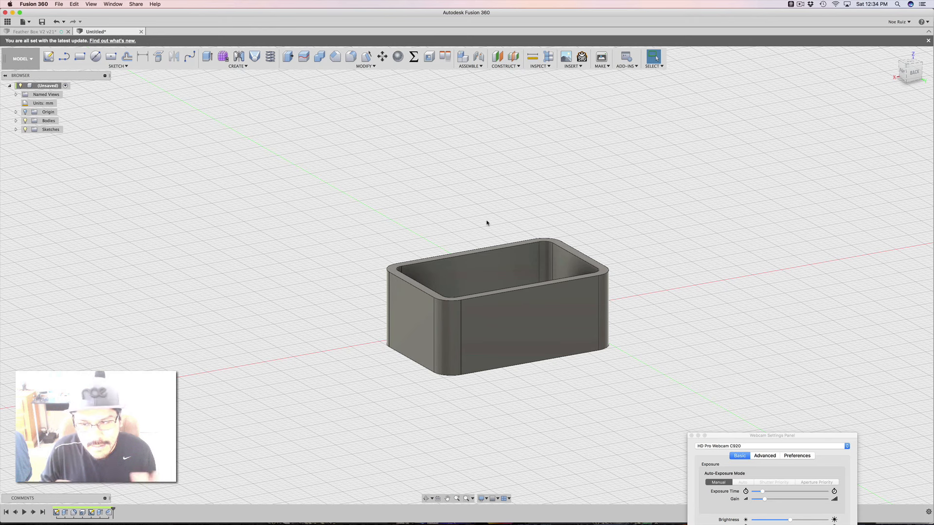
shift+middle_drag(462, 209, 526, 201)
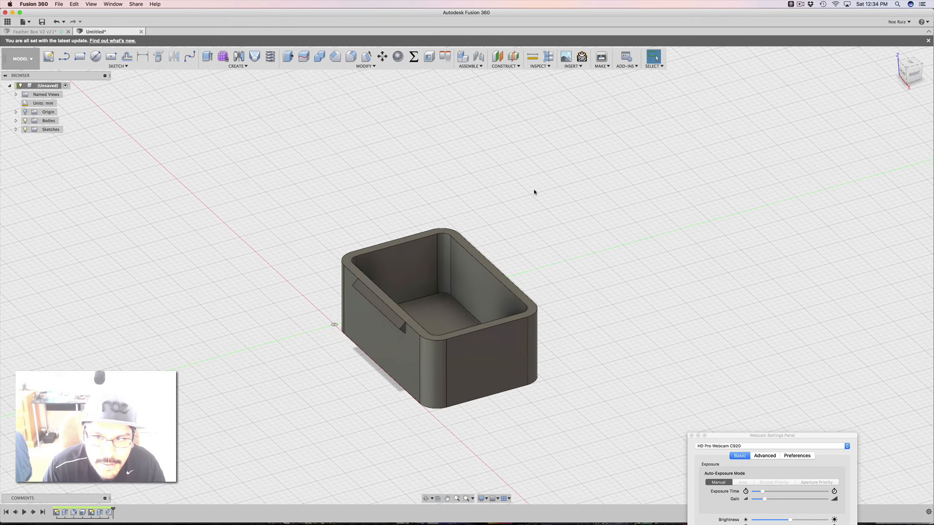
click(512, 67)
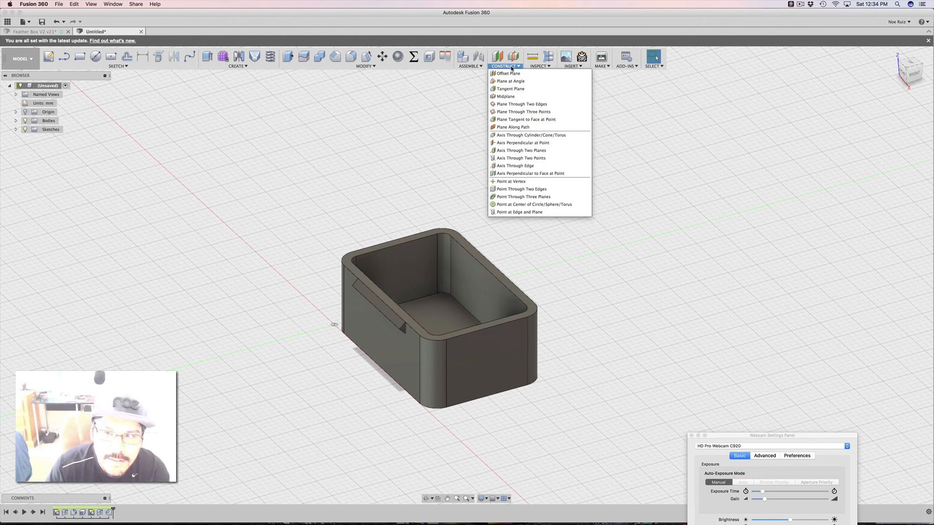
click(506, 97)
scroll(401, 329, up, 3)
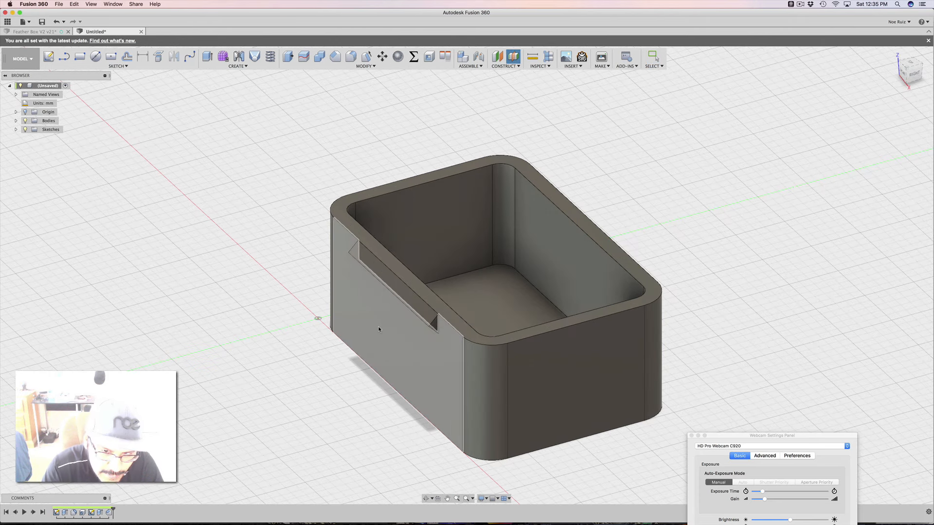
click(379, 330)
shift+middle_drag(379, 329, 536, 326)
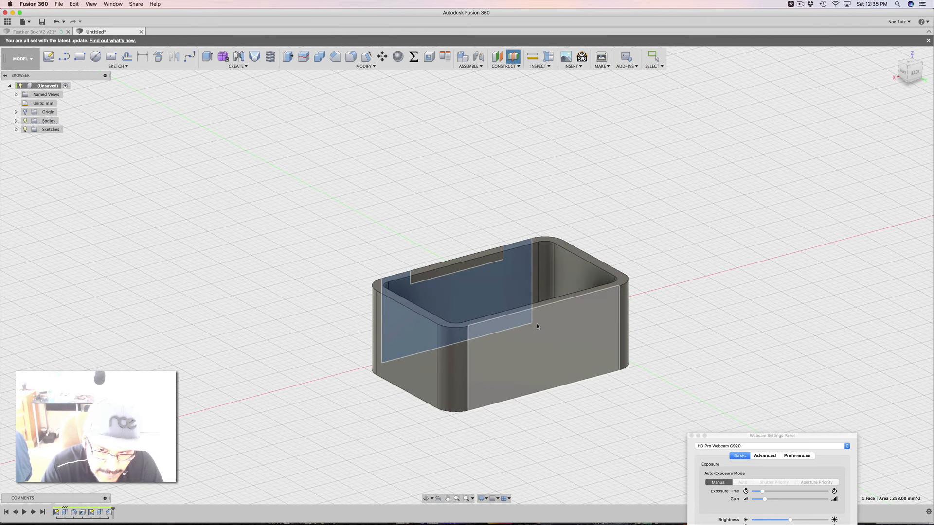
click(537, 325)
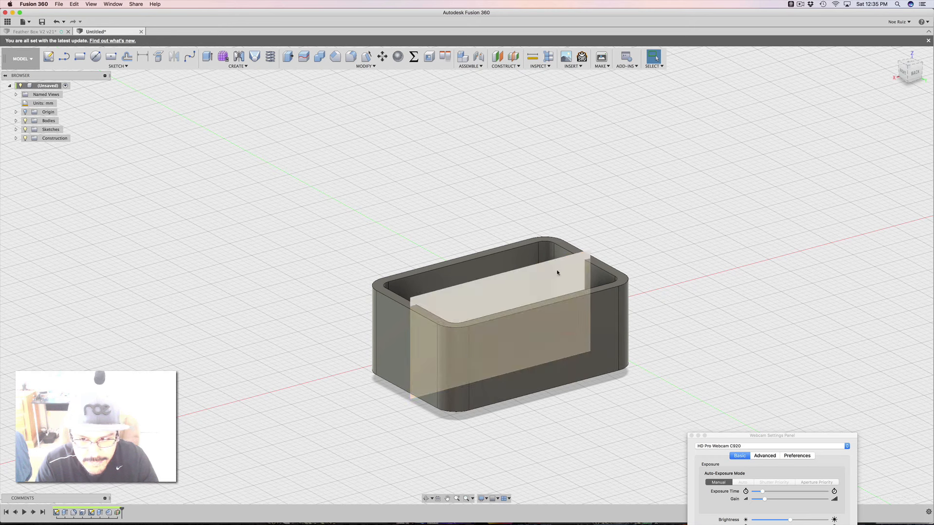
- Check the midplane against the box's front and back faces and list the construction planes in the browser
shift+middle_drag(611, 225, 455, 277)
click(448, 272)
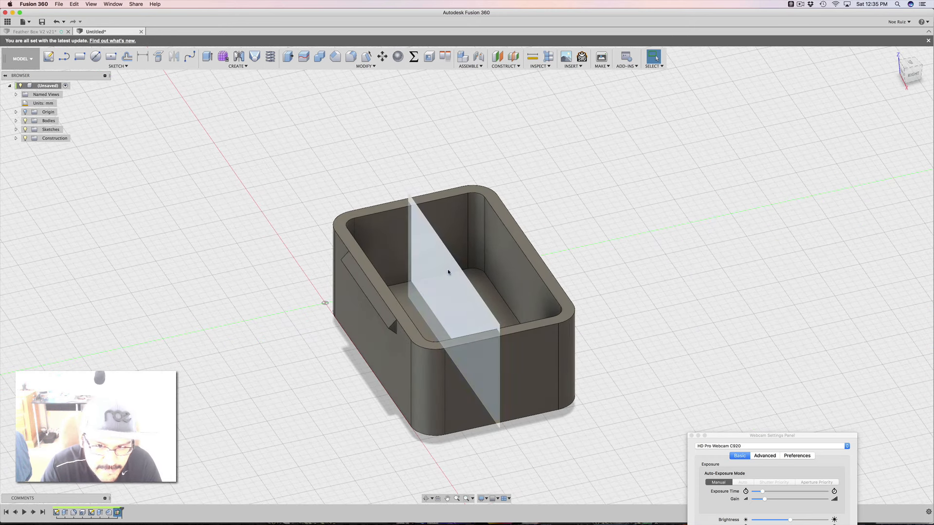
click(392, 349)
shift+middle_drag(586, 344, 552, 324)
shift+click(552, 324)
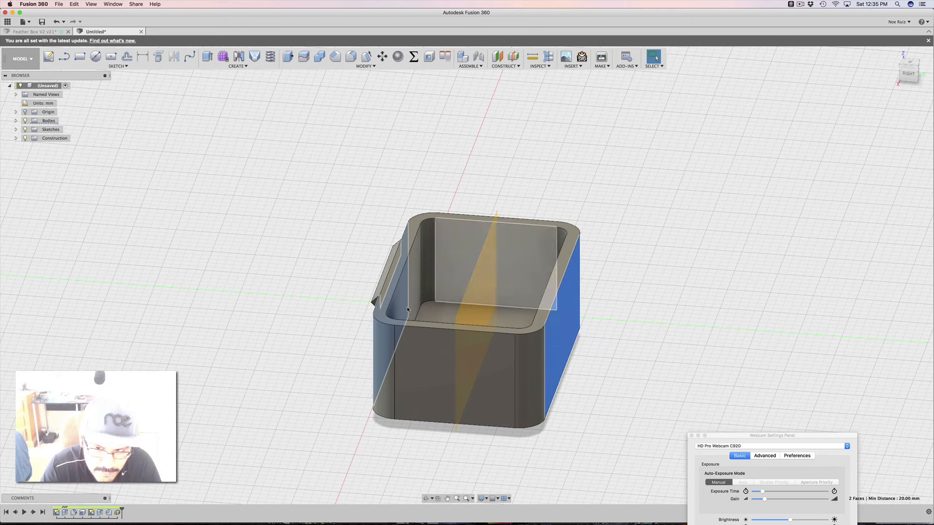
shift+middle_drag(259, 295, 299, 312)
click(300, 313)
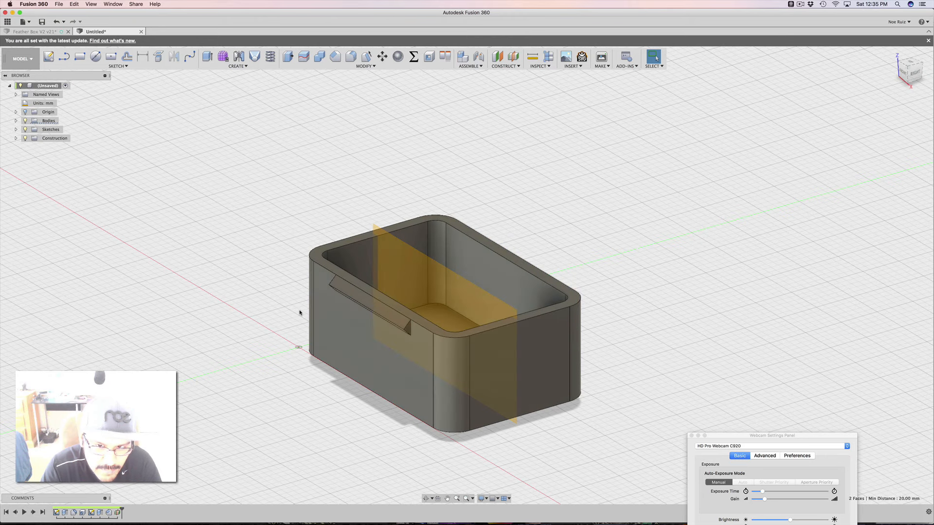
click(16, 139)
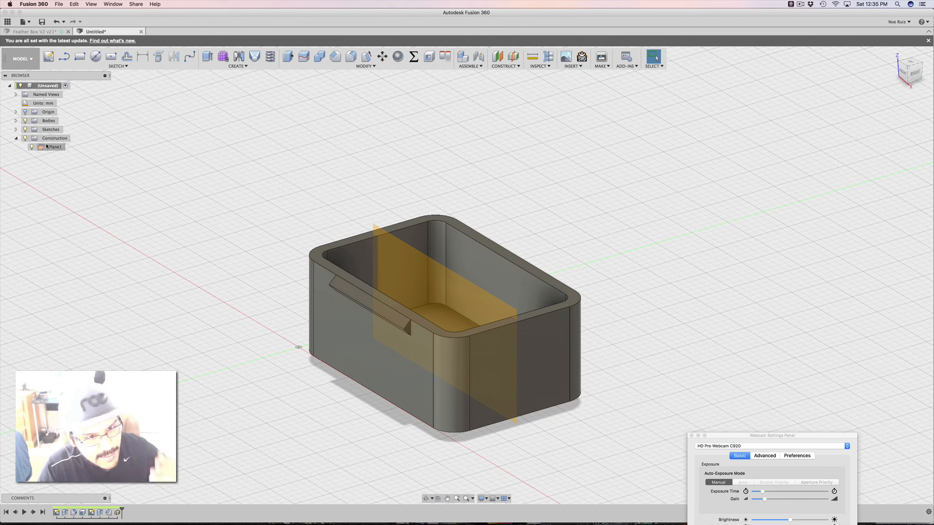
- Hide the midplane through the box and show it again, viewing it between the front and back walls
click(52, 148)
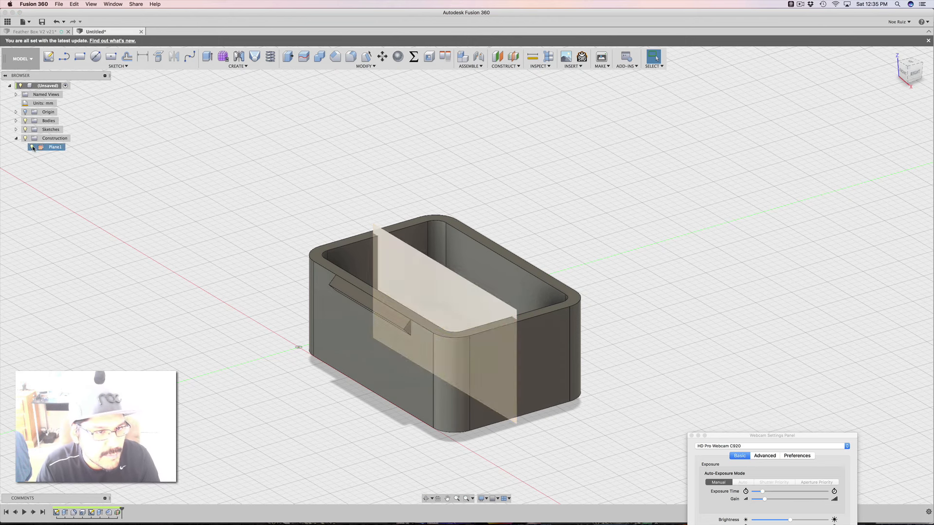
click(31, 148)
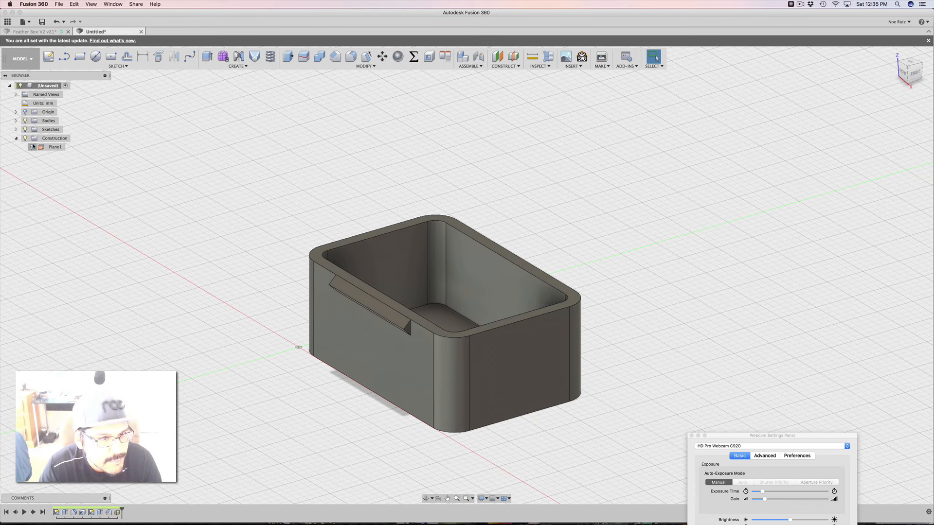
click(31, 147)
click(414, 282)
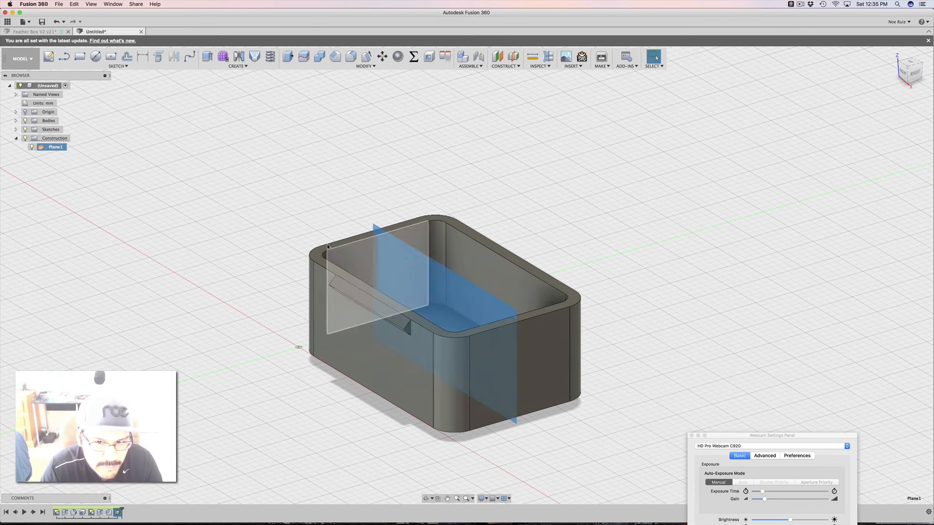
click(326, 196)
shift+middle_drag(402, 202, 454, 166)
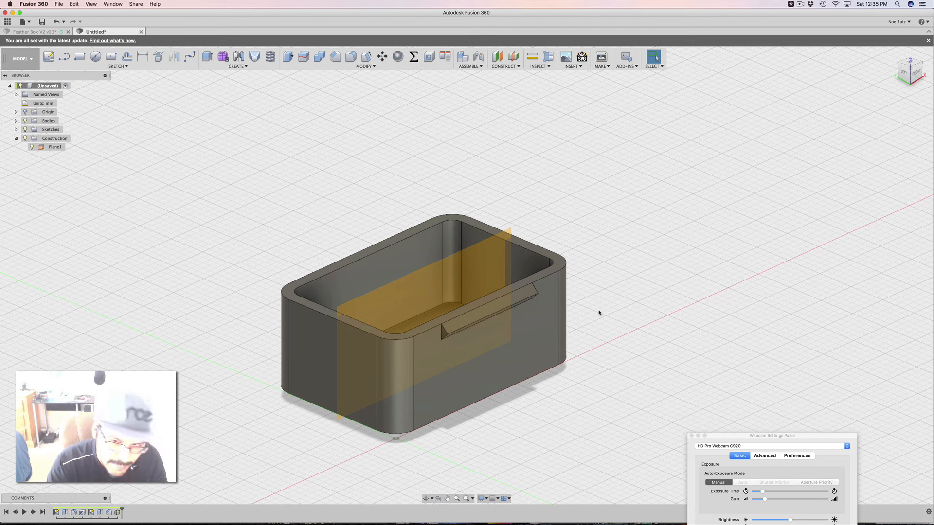
- Start a Mirror with the Faces pattern type and select the four faces of the front handle
key(s)
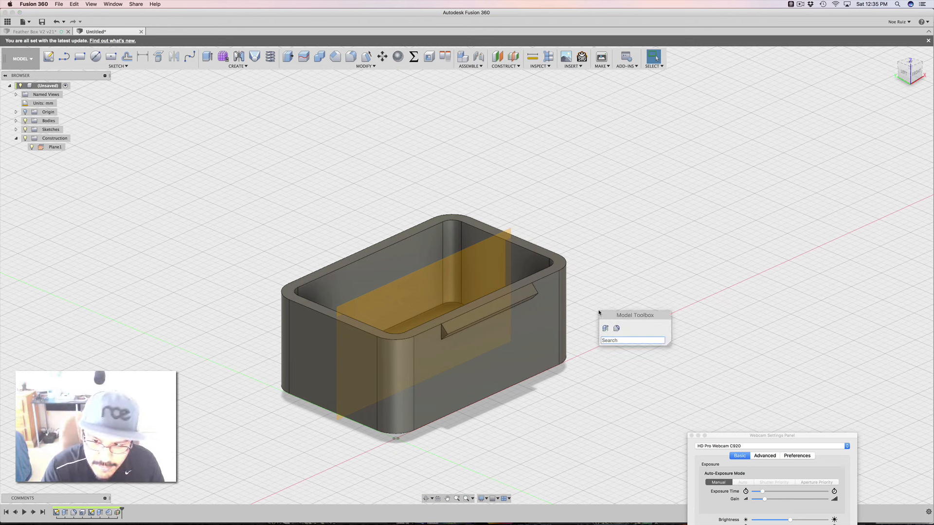
text(mir)
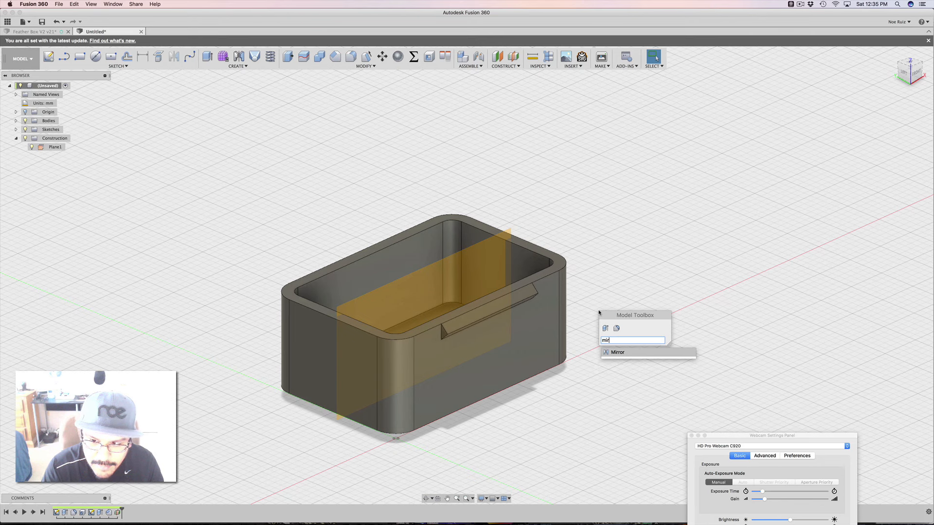
key(Return)
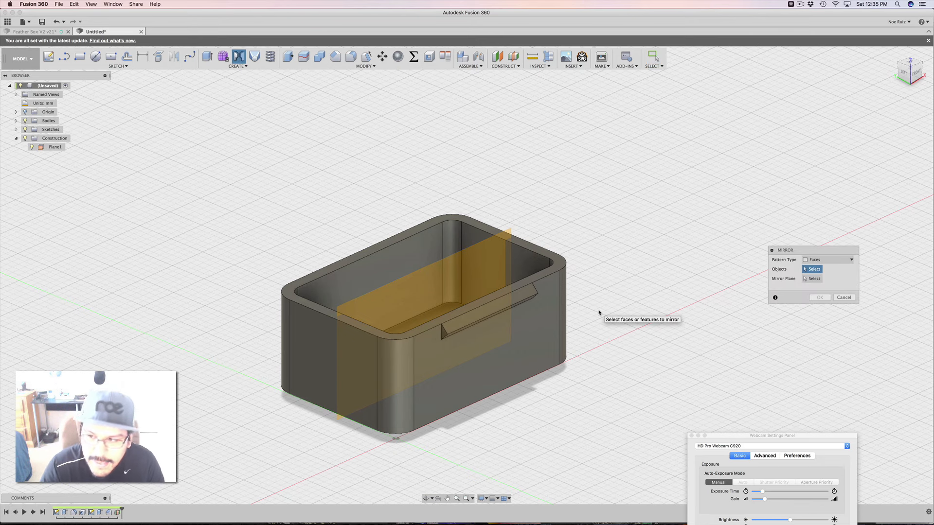
drag(812, 249, 666, 224)
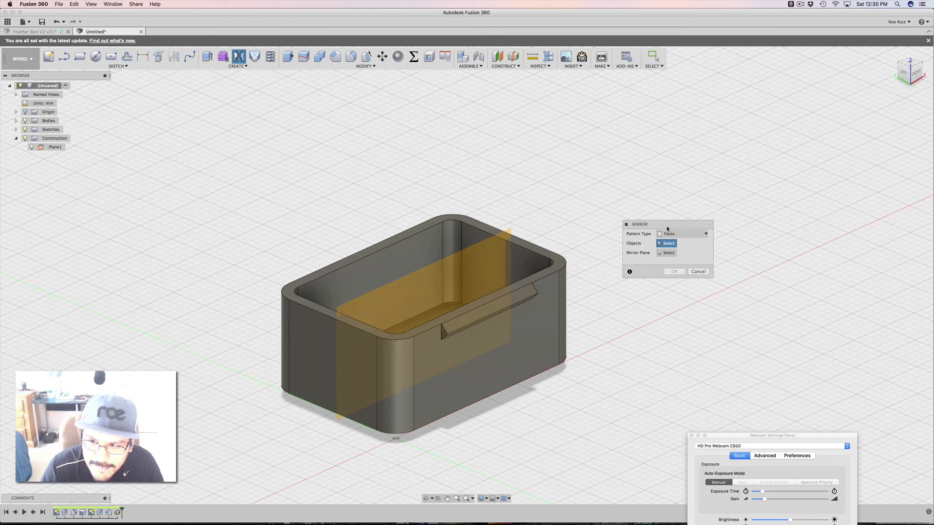
scroll(598, 298, up, 2)
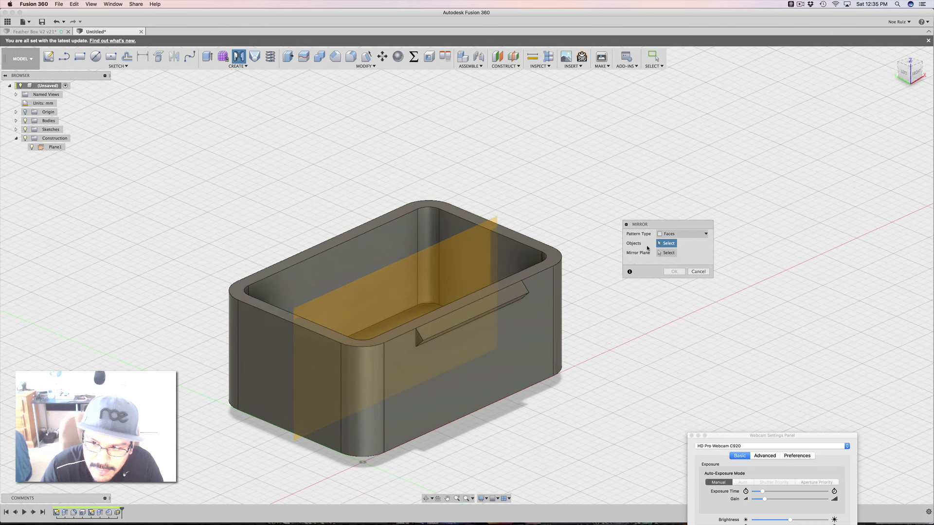
scroll(503, 284, up, 5)
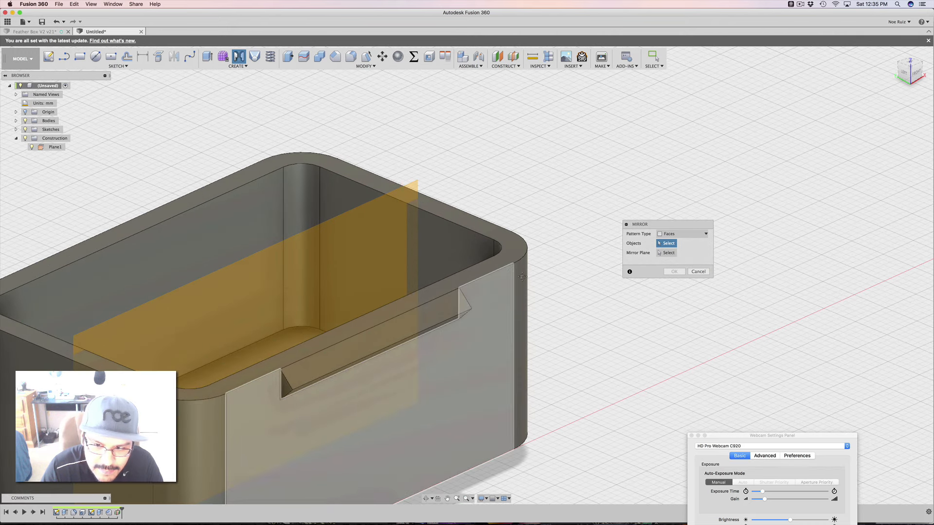
scroll(504, 284, up, 3)
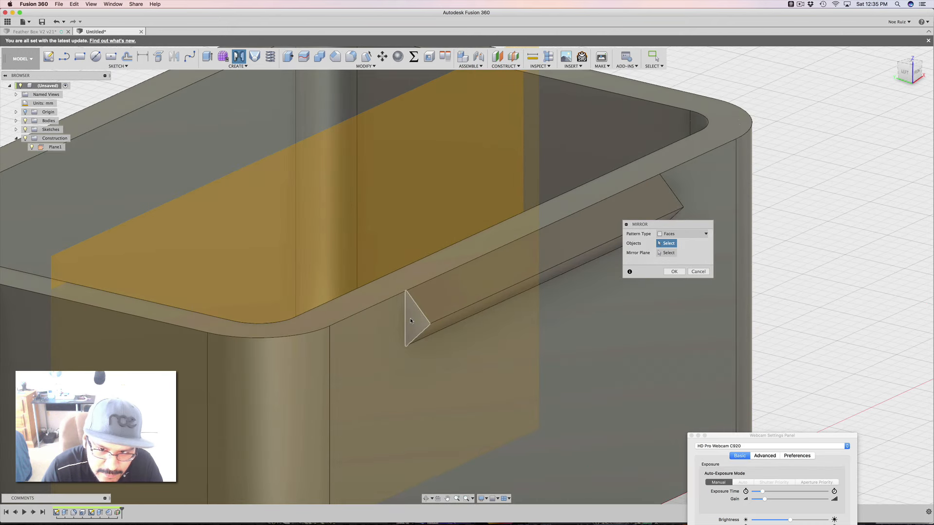
click(411, 318)
click(468, 293)
click(474, 309)
shift+middle_drag(474, 308, 386, 272)
click(346, 240)
scroll(342, 247, down, 10)
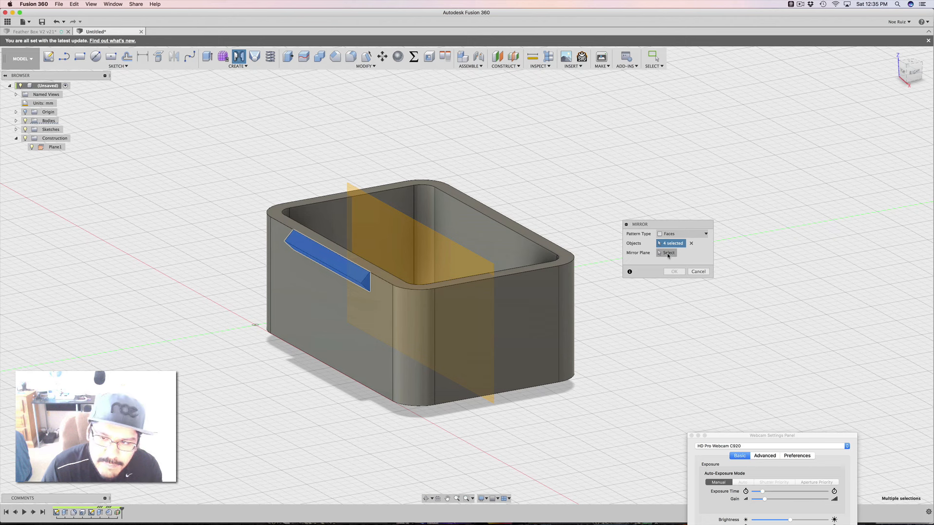
- Mirror the handle's faces across the midplane onto the back of the box
click(668, 254)
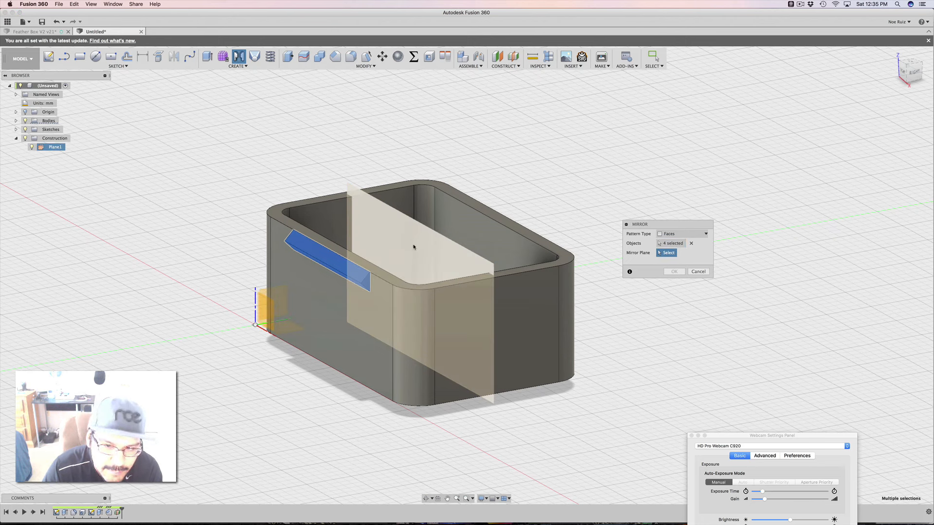
click(414, 247)
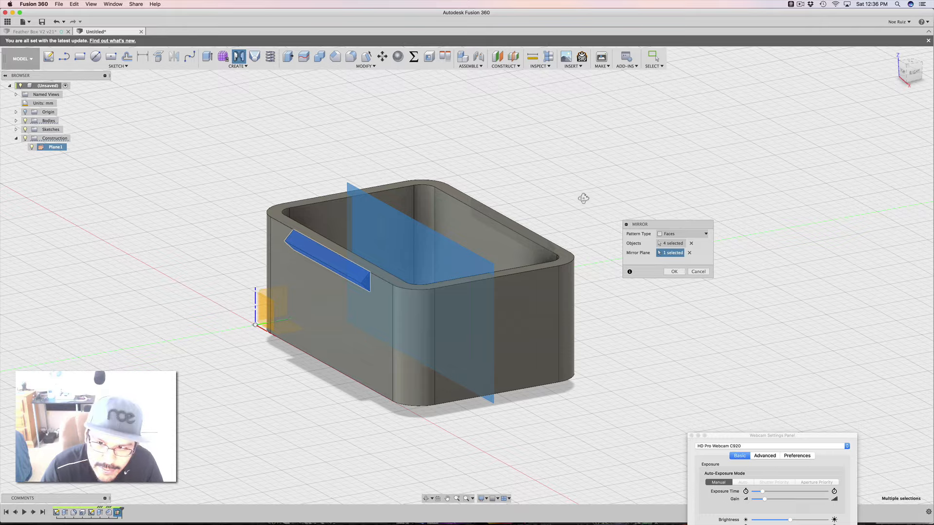
shift+middle_drag(582, 197, 503, 202)
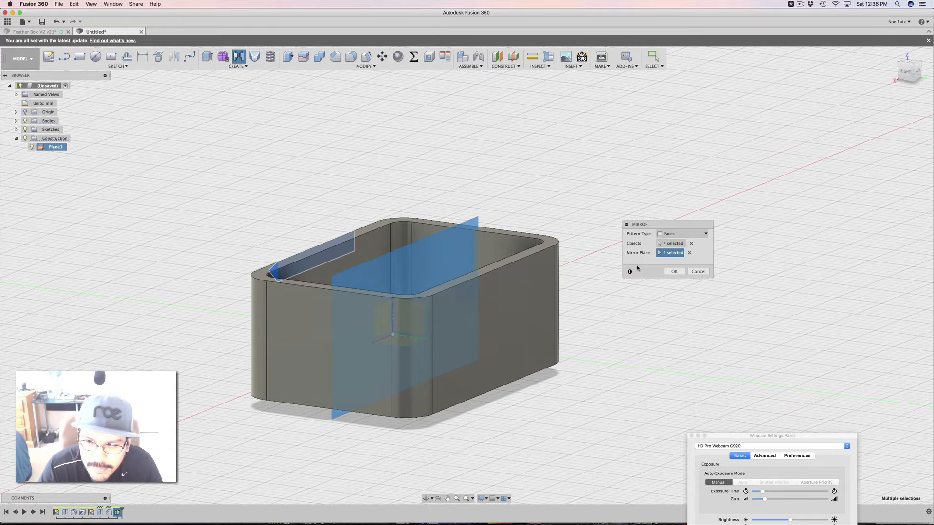
click(673, 271)
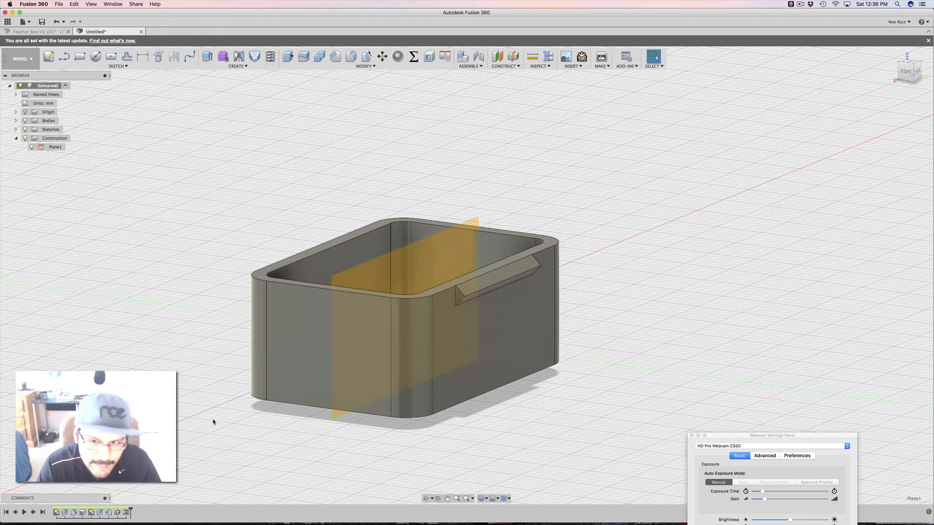
shift+middle_drag(208, 417, 358, 210)
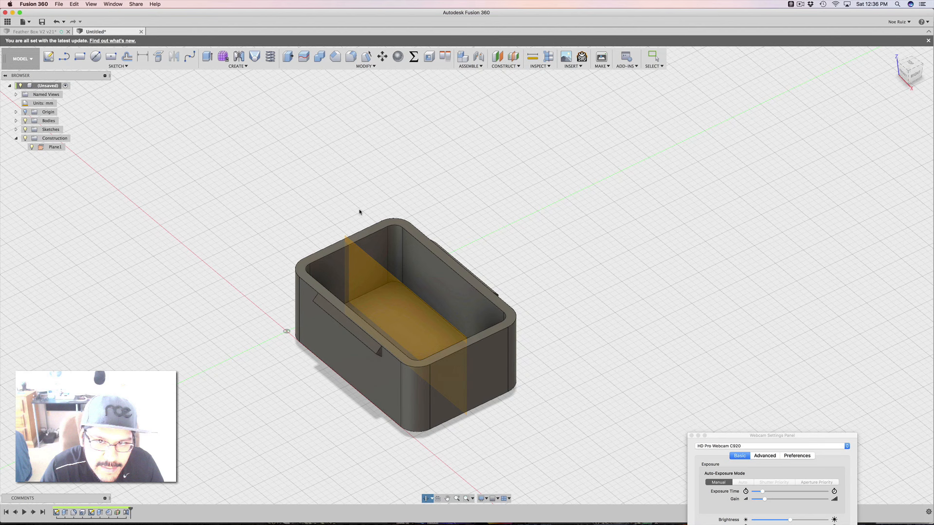
- Set the length user parameter to 60 mm and check the mirrored handle on the back of the box
click(413, 56)
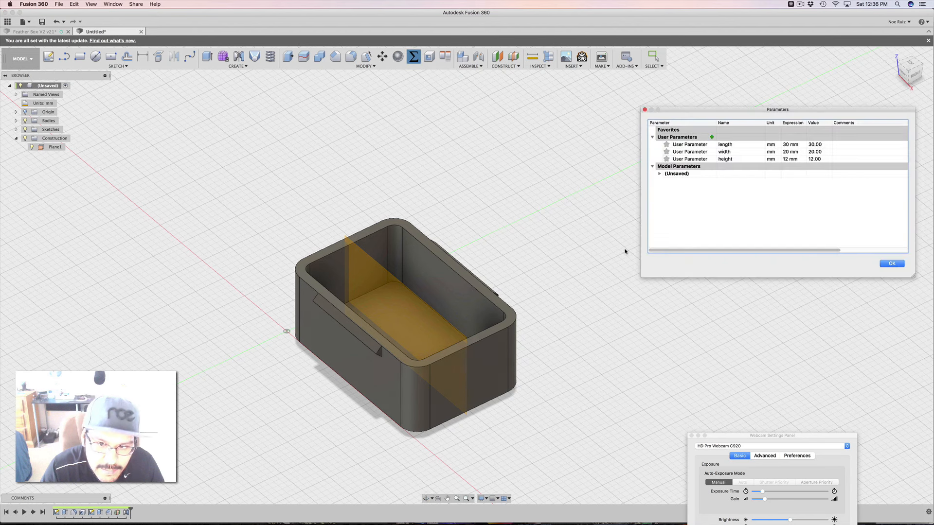
click(790, 145)
text(60)
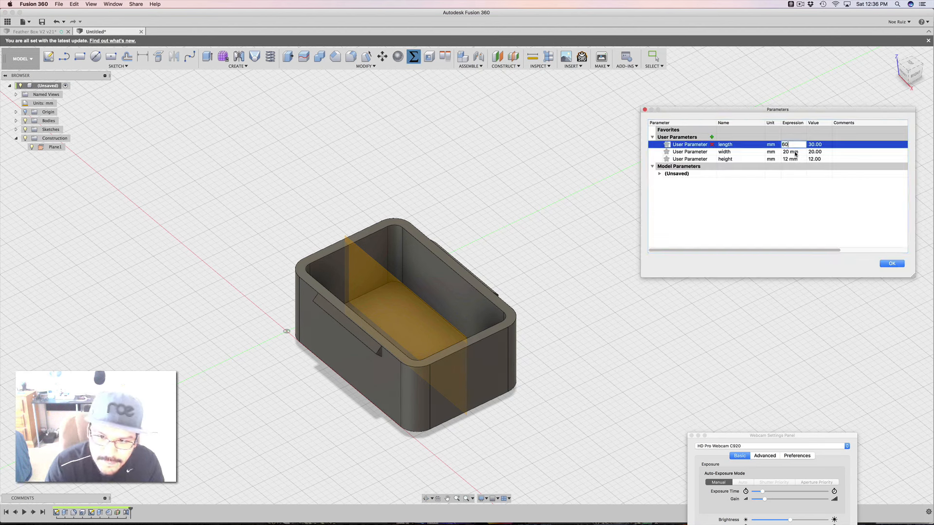
key(Return)
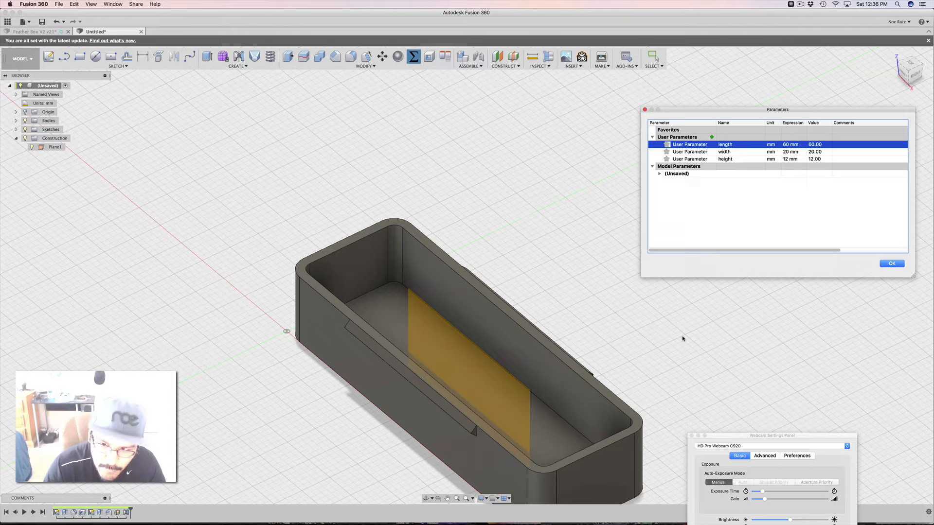
shift+middle_drag(652, 311, 617, 356)
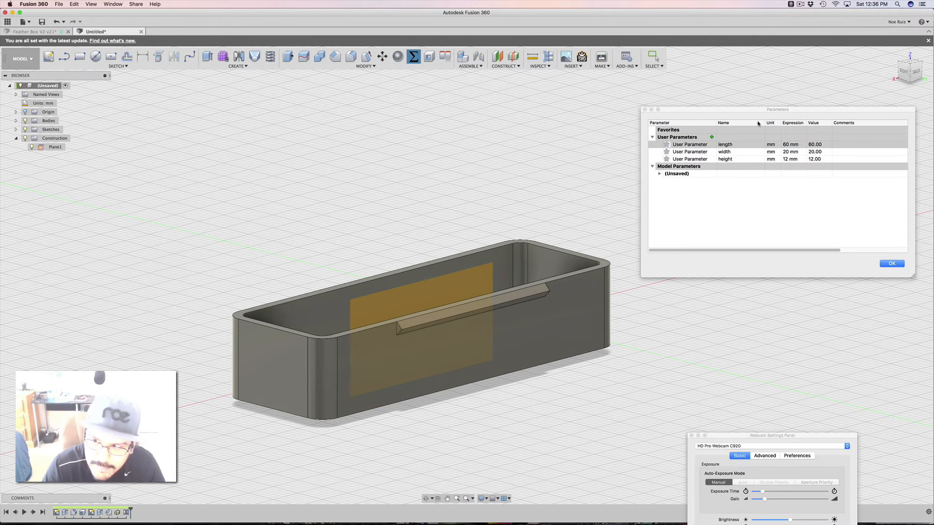
- Set the width user parameter to 40 mm
click(790, 152)
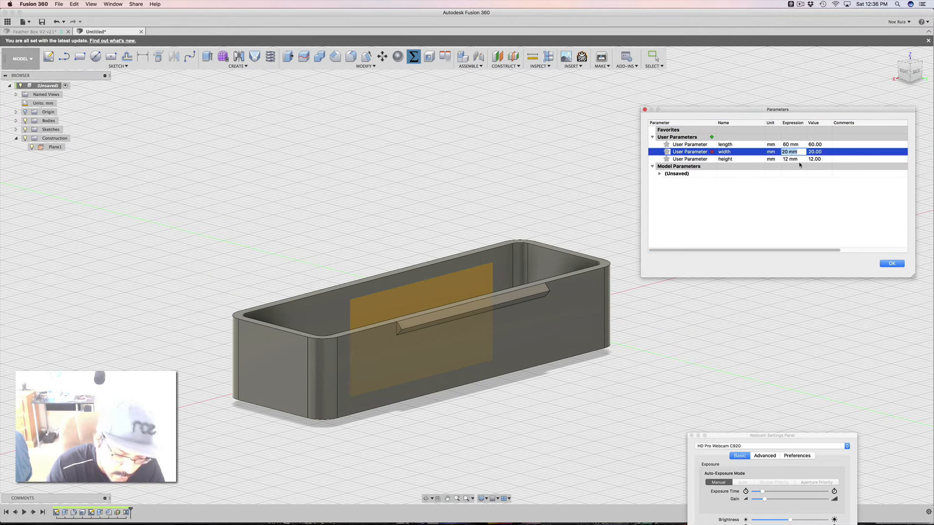
text(40)
key(Return)
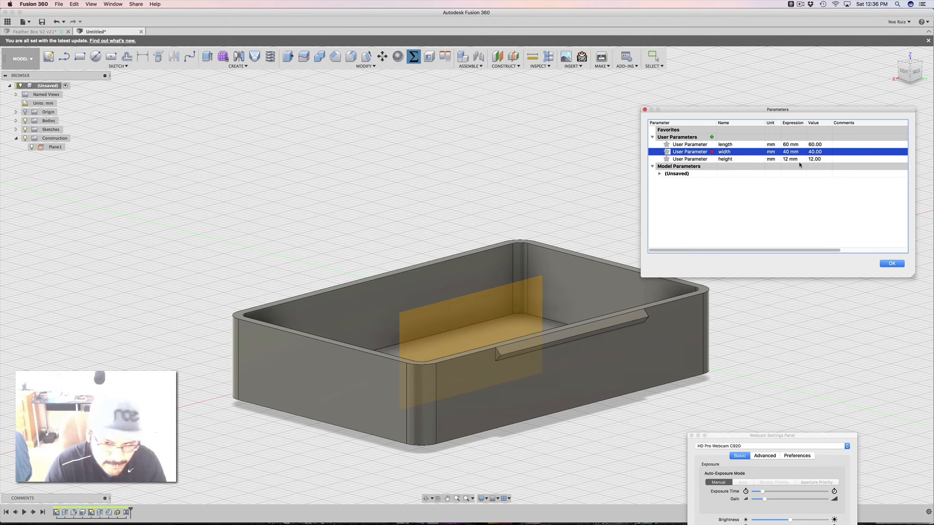
scroll(527, 212, down, 2)
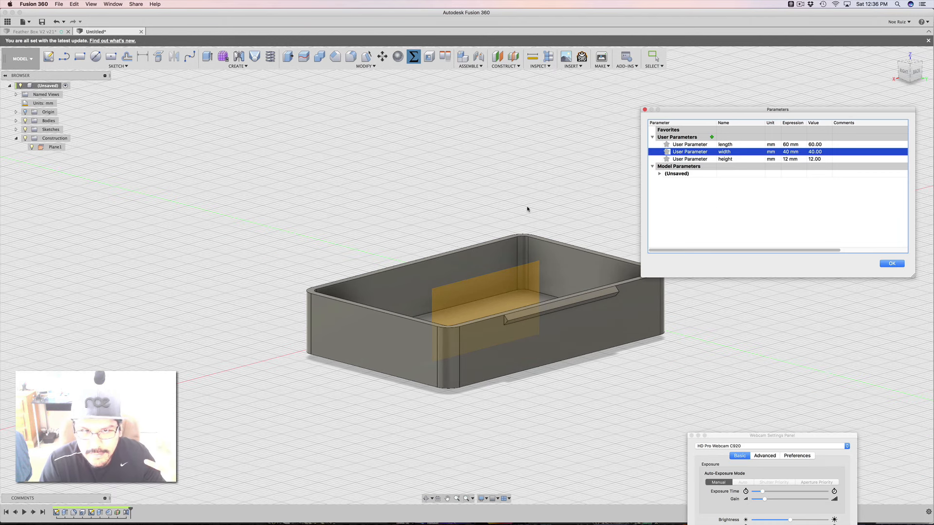
- Examine both handles and the midplane on the resized box from the front, side and back
shift+middle_drag(527, 207, 356, 271)
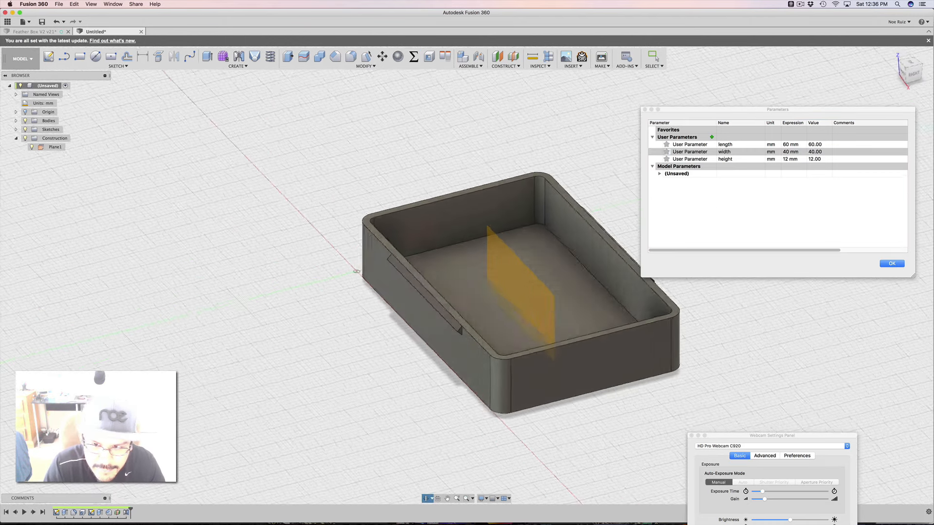
shift+middle_drag(491, 282, 513, 267)
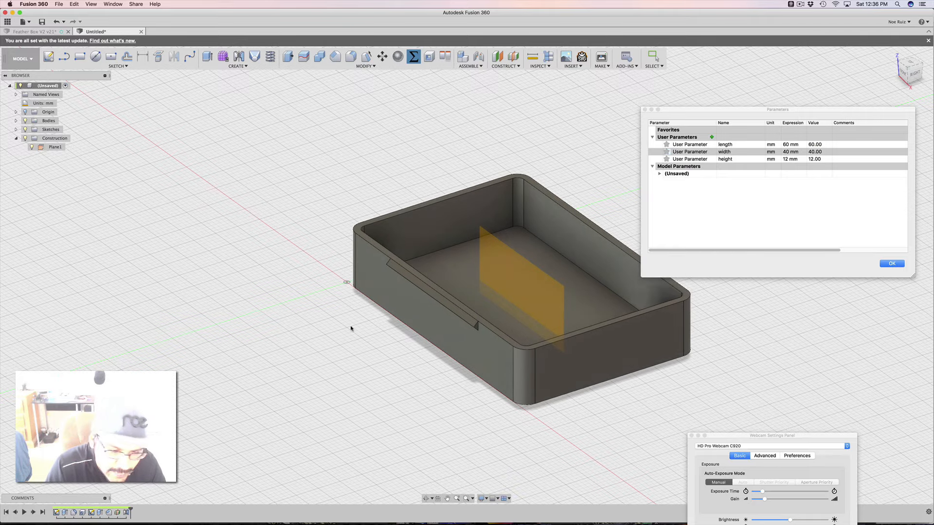
middle_drag(350, 328, 309, 306)
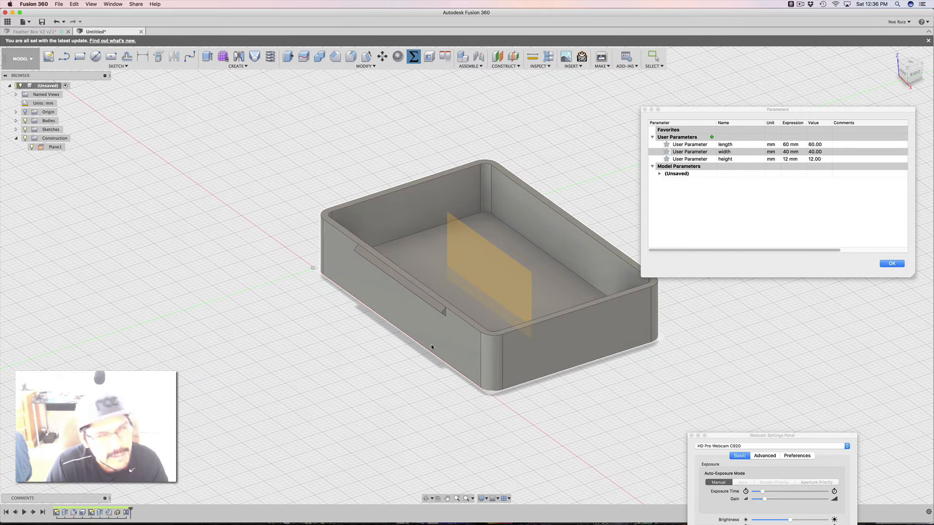
shift+middle_drag(500, 400, 393, 382)
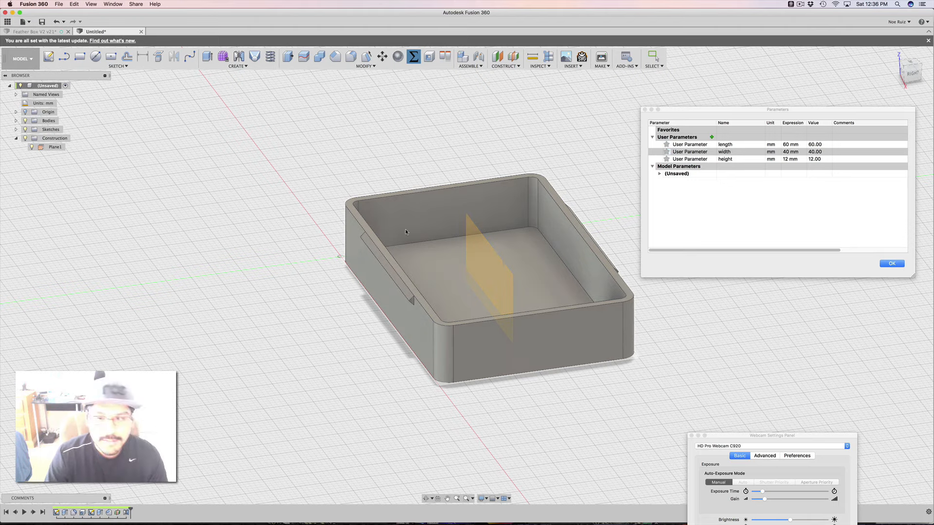
shift+middle_drag(496, 252, 441, 209)
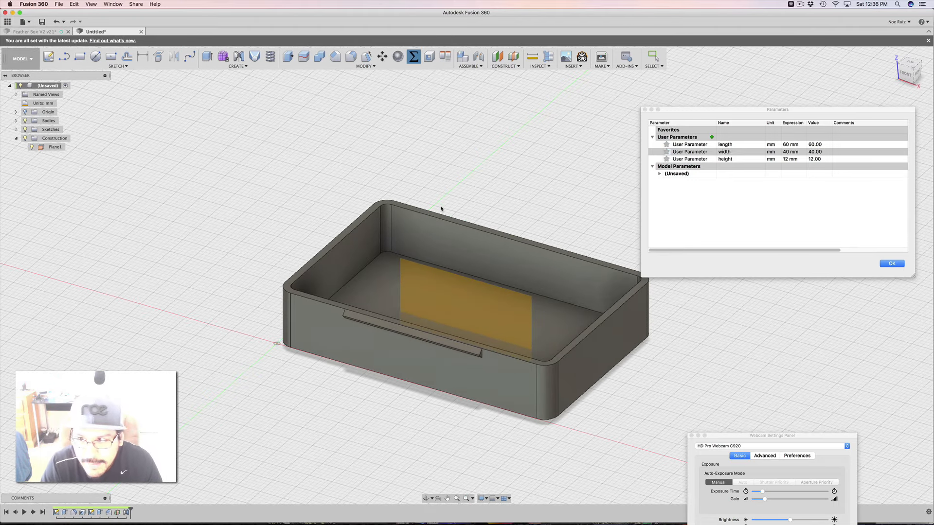
click(733, 194)
shift+middle_drag(547, 198, 421, 152)
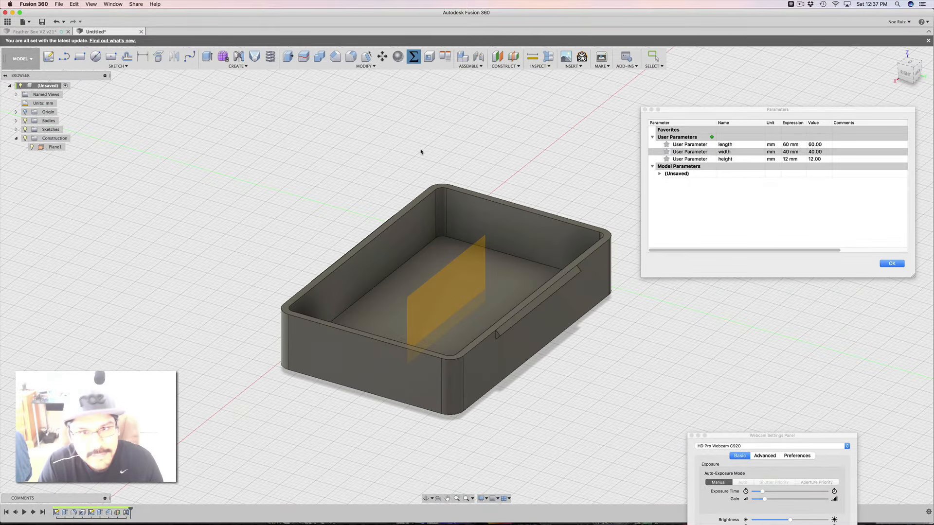
- Look over the enclosure in the Feather Box V2 document, then return to the untitled box and inspect its two handles
click(54, 32)
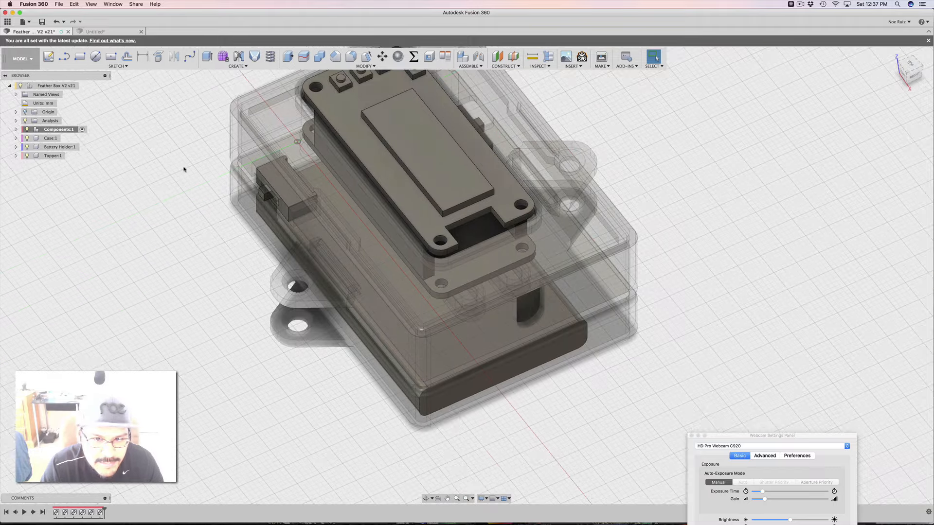
middle_drag(229, 219, 226, 267)
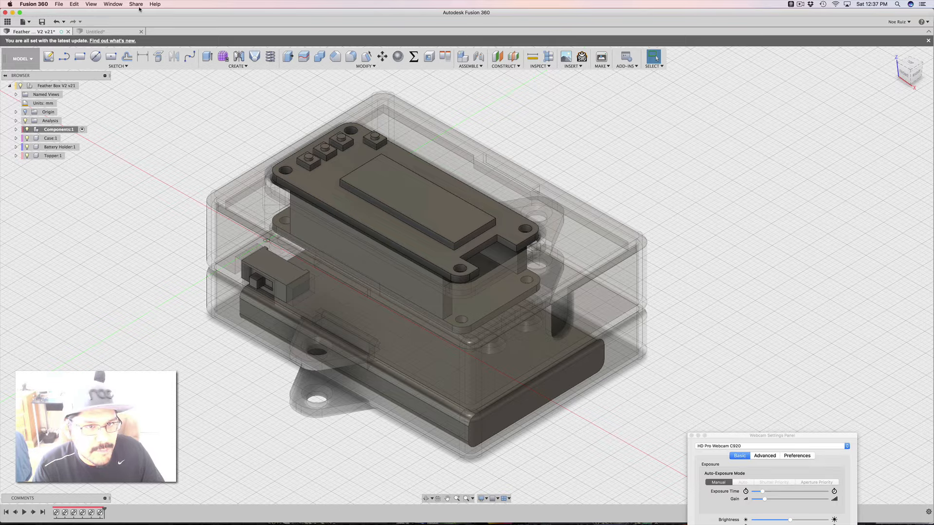
click(128, 32)
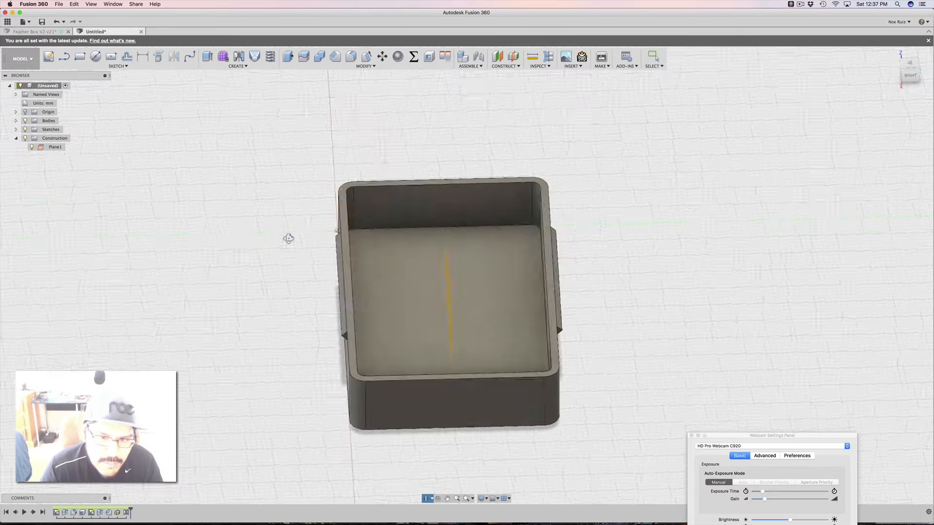
shift+middle_drag(308, 223, 260, 234)
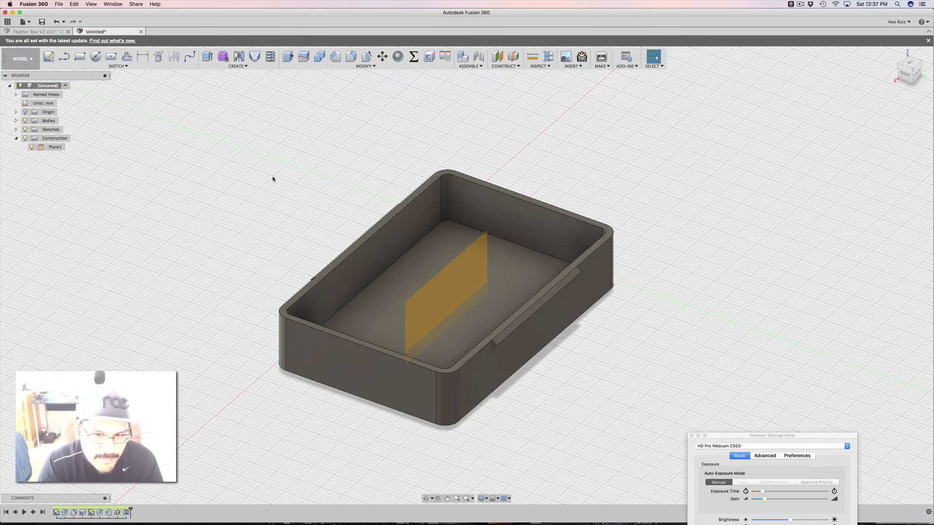
mouse_move(273, 177)
shift+middle_down()
mouse_move(242, 193)
mouse_move(257, 183)
mouse_move(267, 197)
mouse_move(212, 194)
mouse_move(271, 188)
shift+middle_up()
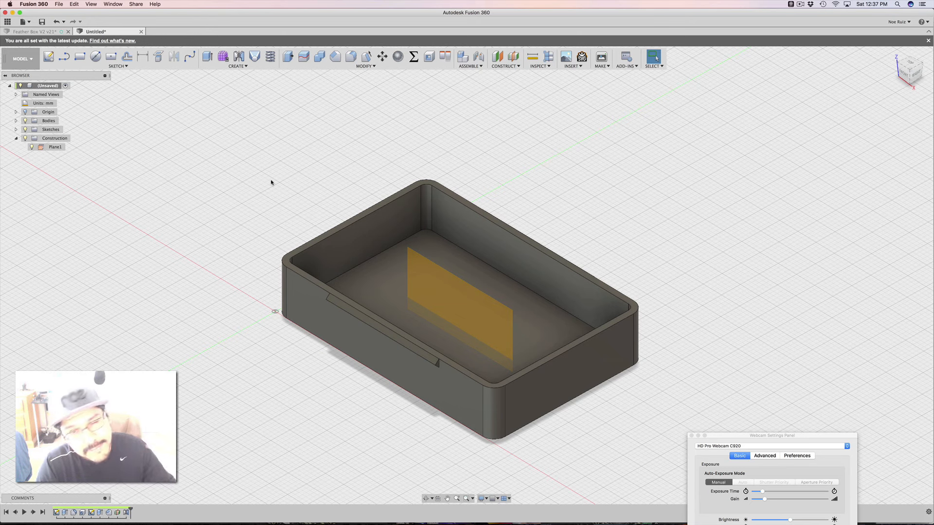
- Examine the box's inner walls, the construction midplane and the handles on the two long sides from several angles
scroll(272, 198, up, 2)
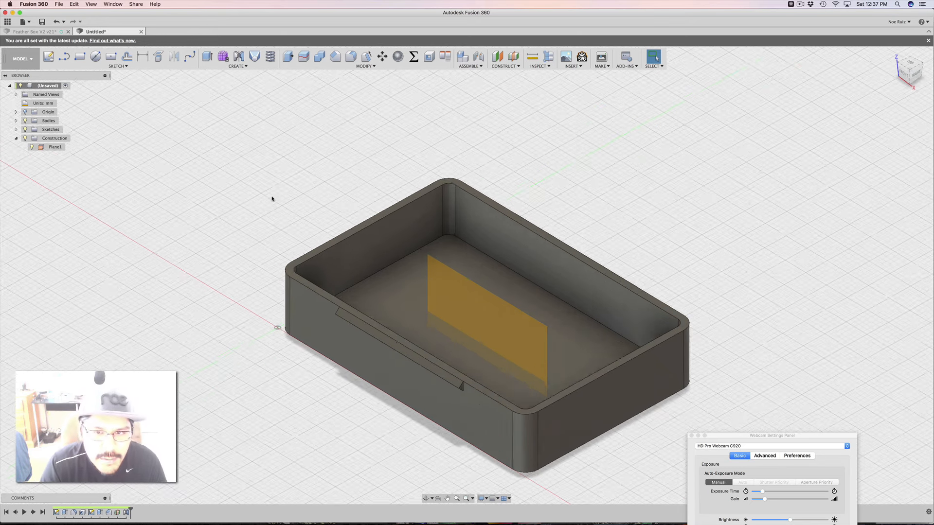
scroll(272, 199, down, 2)
shift+middle_drag(284, 165, 307, 208)
scroll(349, 235, up, 2)
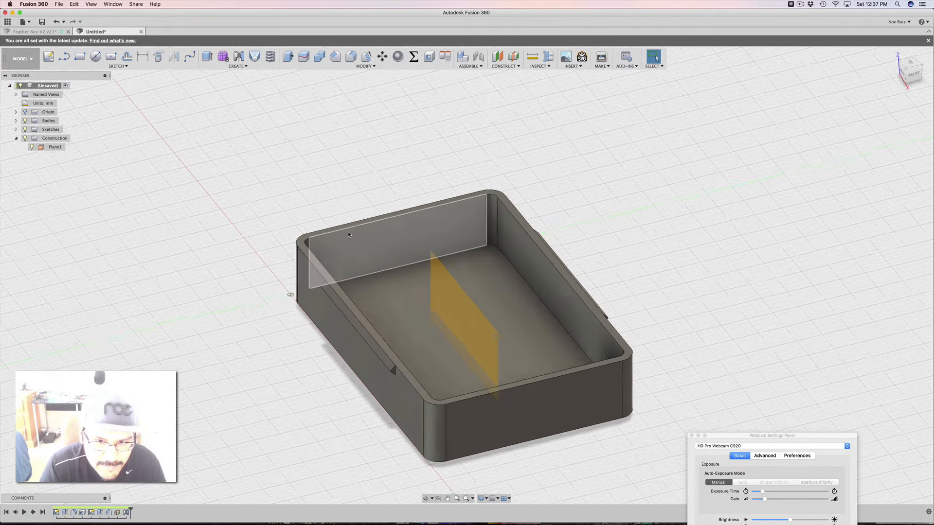
scroll(348, 235, down, 1)
shift+middle_drag(398, 197, 362, 193)
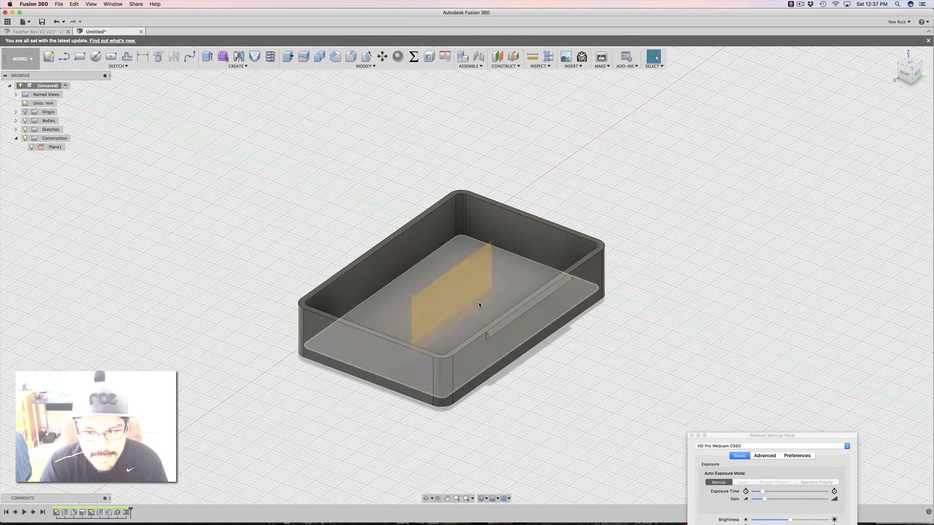
shift+middle_drag(319, 263, 292, 298)
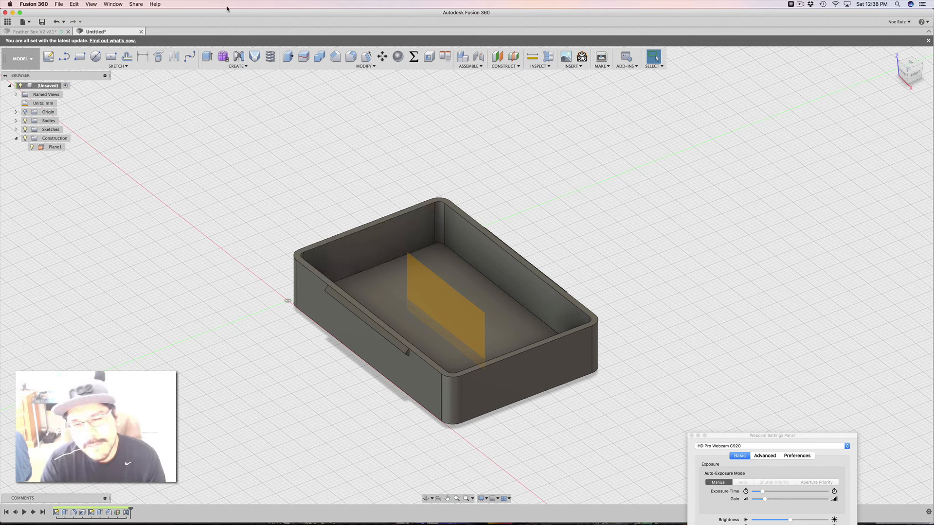
- Switch to Chrome and look through the boards listed on the Adafruit Feather page
key(super+Tab)
key(super+Tab)
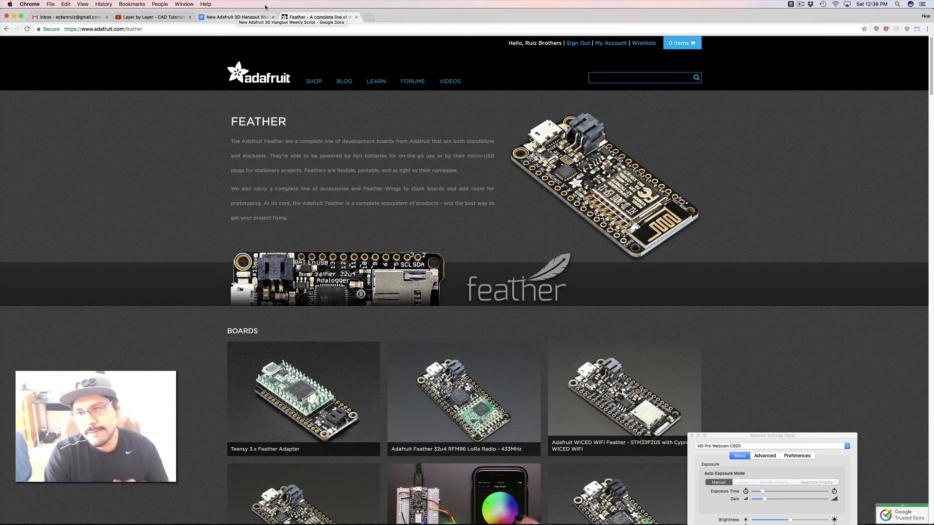
scroll(297, 163, down, 9)
scroll(297, 163, up, 5)
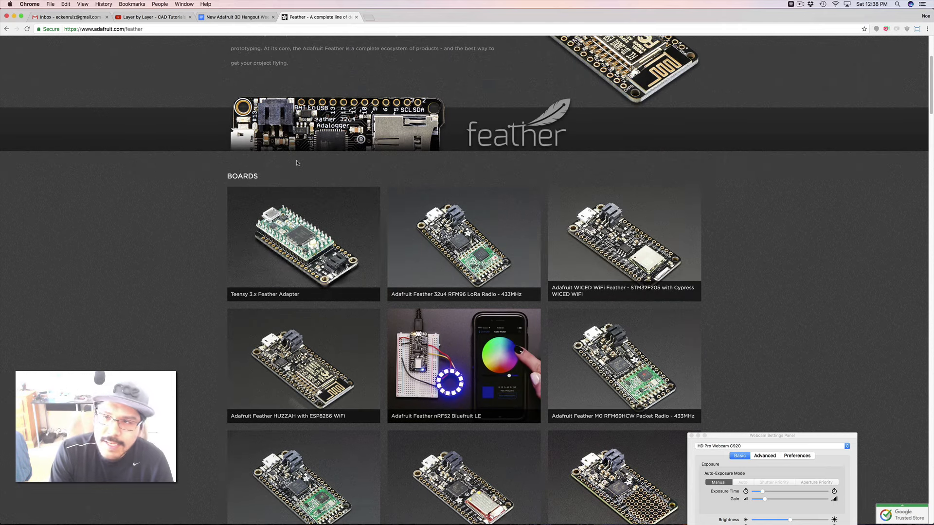